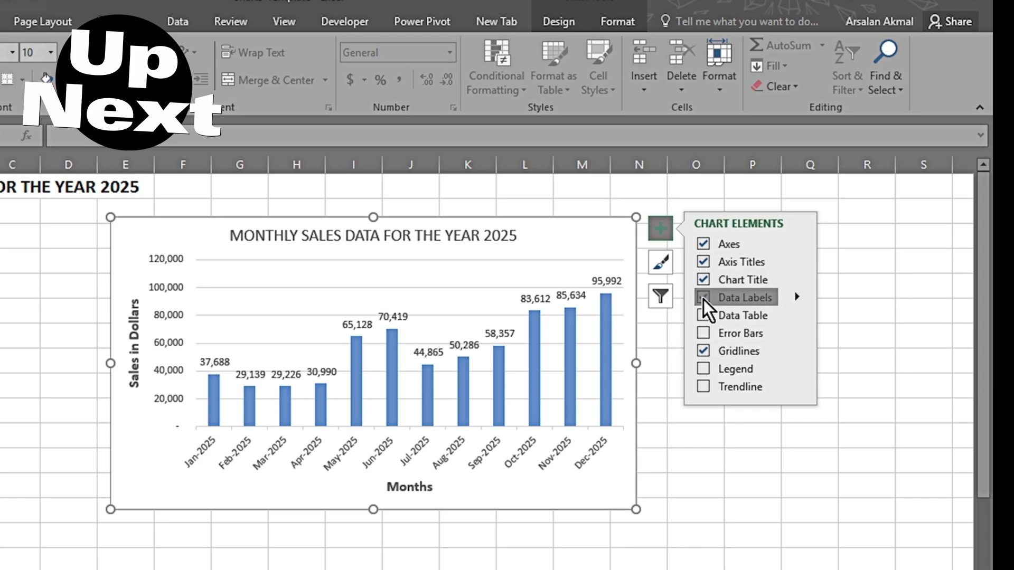
Step: Hide the data labels on the monthly sales column chart and give the chart a different style and colour scheme
click(703, 298)
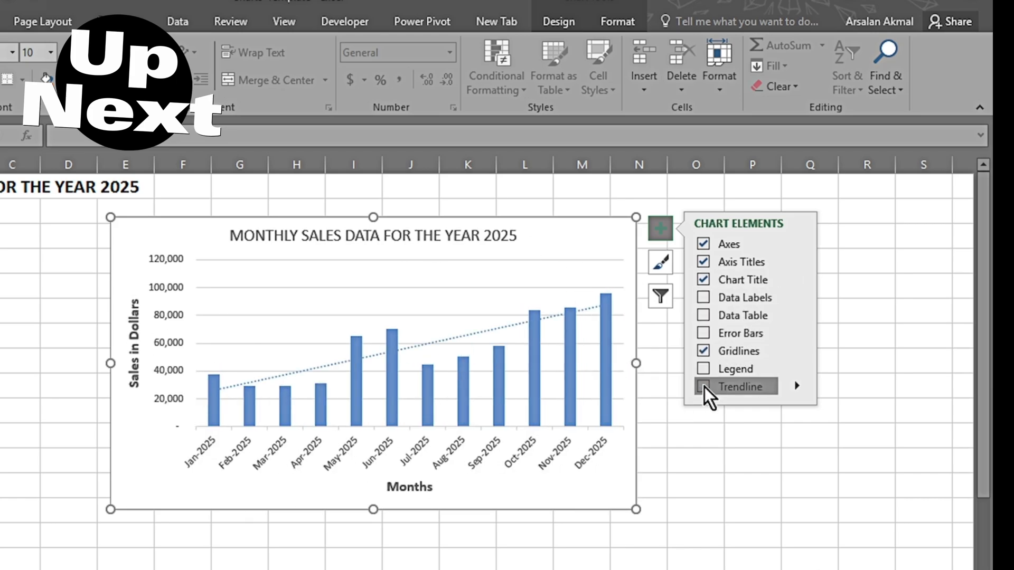
click(659, 263)
click(755, 263)
click(703, 263)
drag(875, 315, 876, 387)
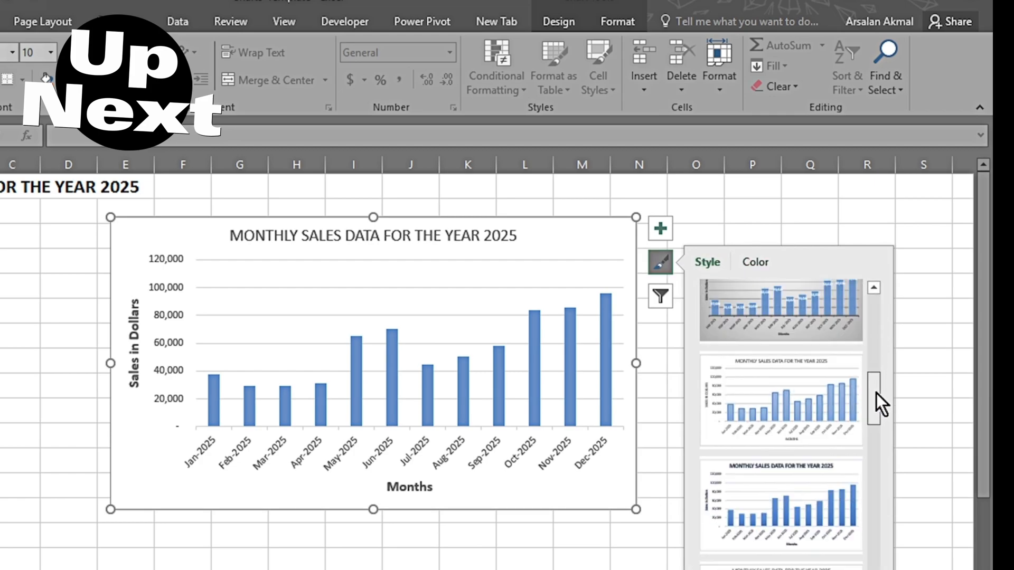
click(845, 428)
click(755, 262)
click(743, 472)
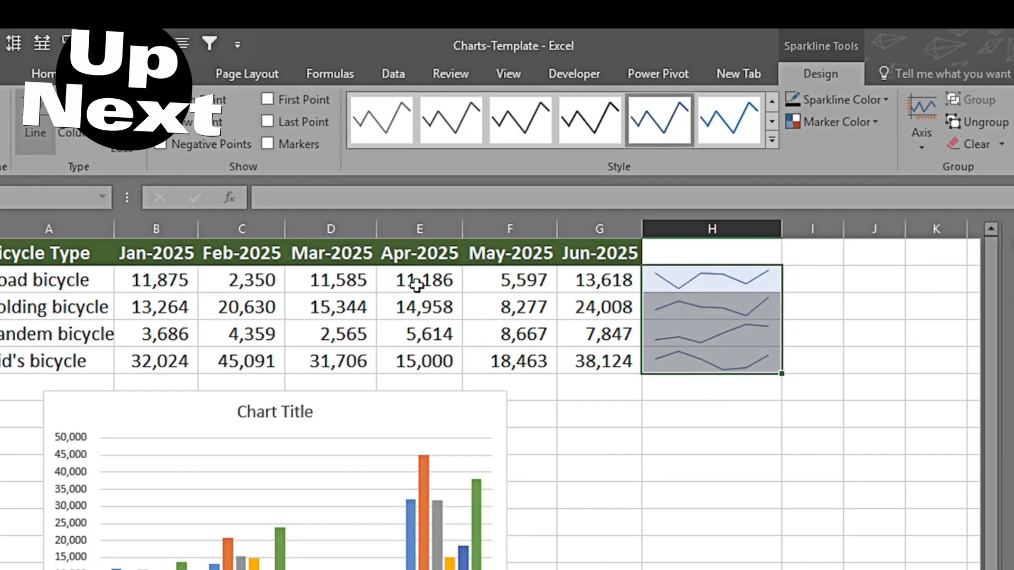
Step: Show high, low, negative, first and last points on the sparklines in column H and apply a green style
click(845, 99)
click(871, 204)
click(161, 99)
click(160, 122)
click(160, 145)
click(267, 99)
click(267, 121)
click(772, 140)
click(603, 389)
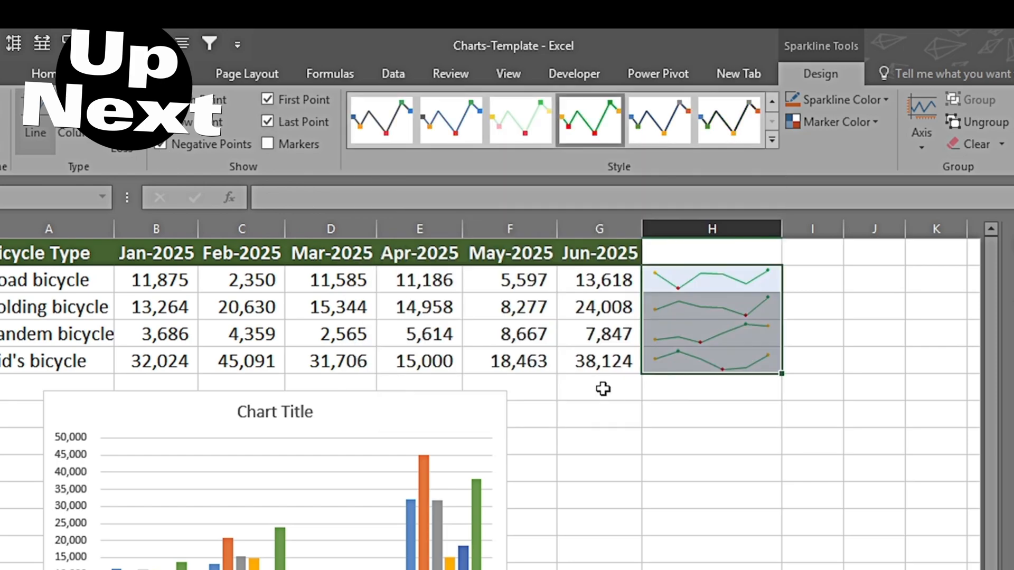
Step: Change the line weight of the sparklines in column H and widen that column
click(888, 102)
mouse_move(819, 287)
click(1012, 425)
drag(782, 228, 842, 232)
click(674, 477)
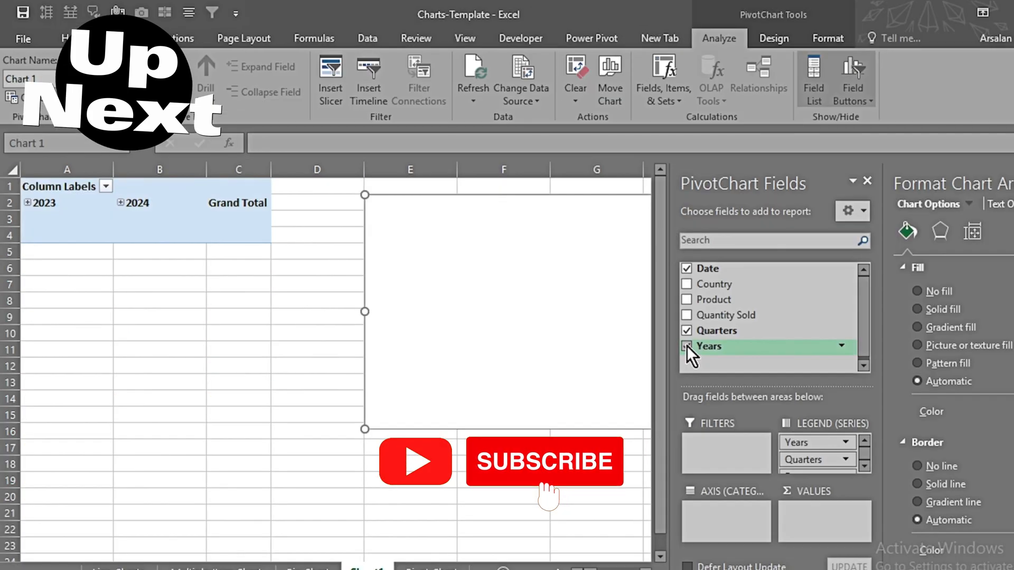
click(686, 344)
drag(713, 296, 712, 502)
drag(726, 312, 827, 513)
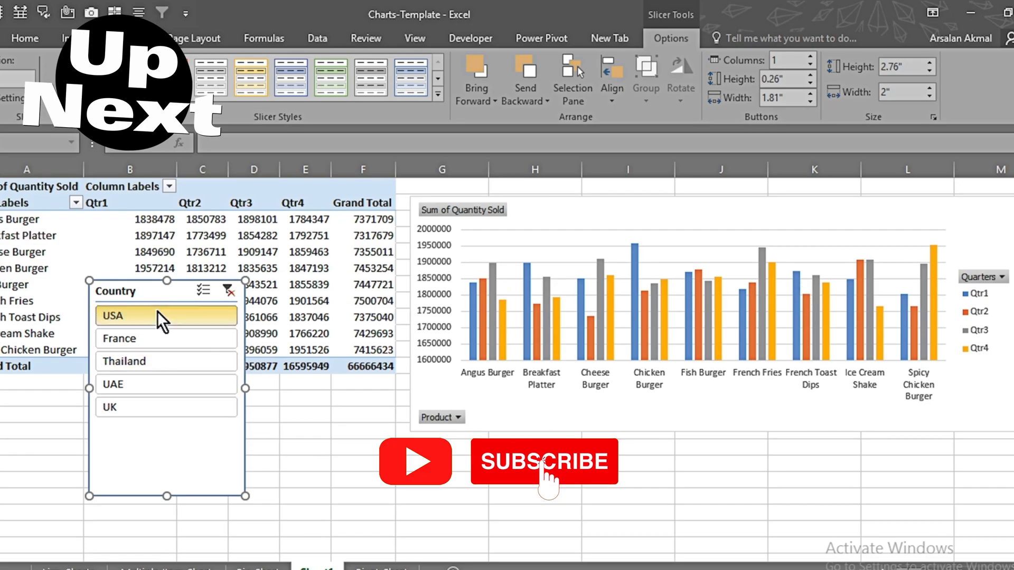
click(147, 340)
click(204, 291)
click(132, 318)
click(125, 363)
click(230, 293)
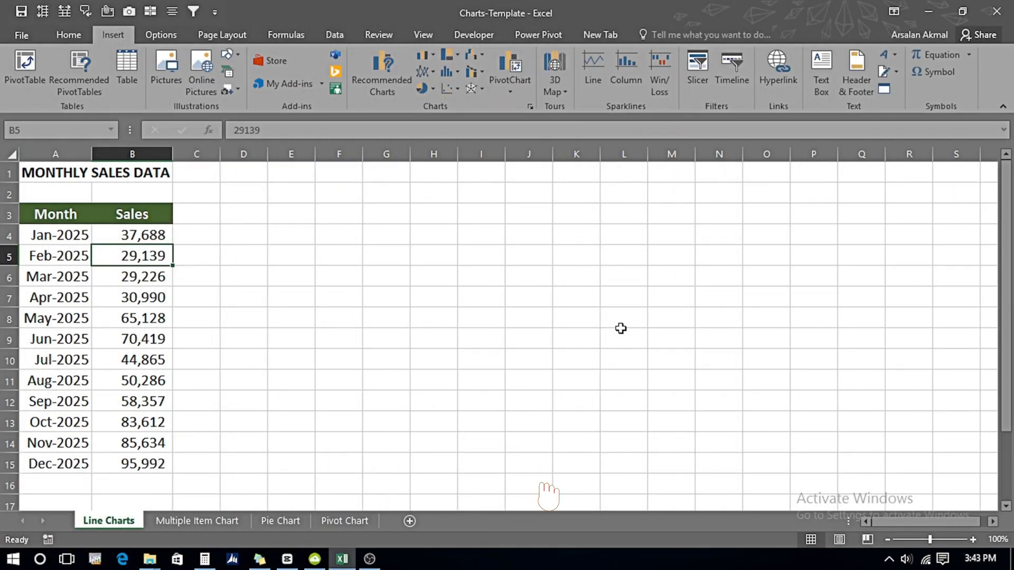
Step: Starting from the January sales value in B4, open the full list of chart types for the monthly sales table
key(Left)
key(Up)
key(Up)
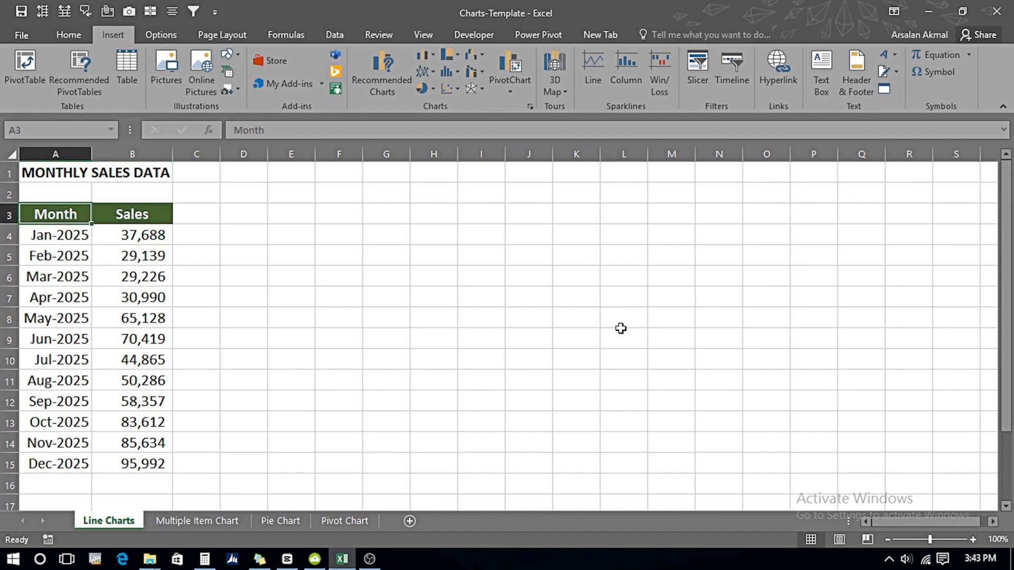
key(Down)
key(Right)
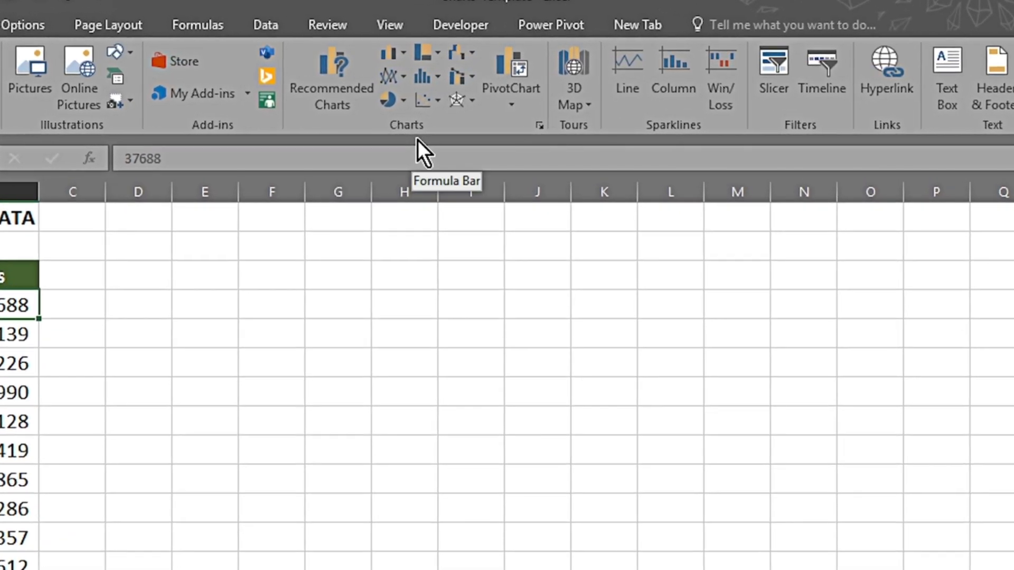
click(540, 126)
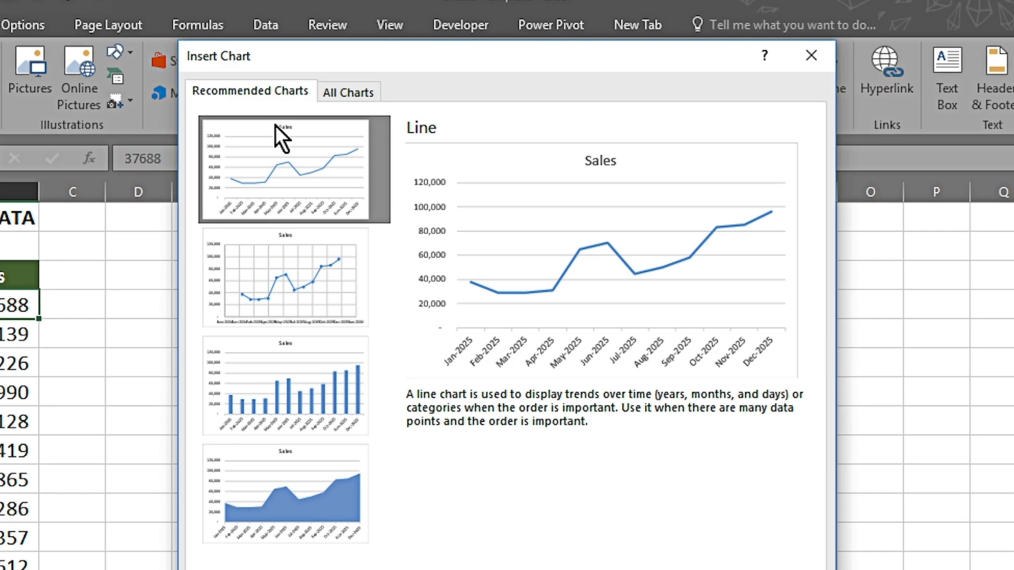
click(334, 96)
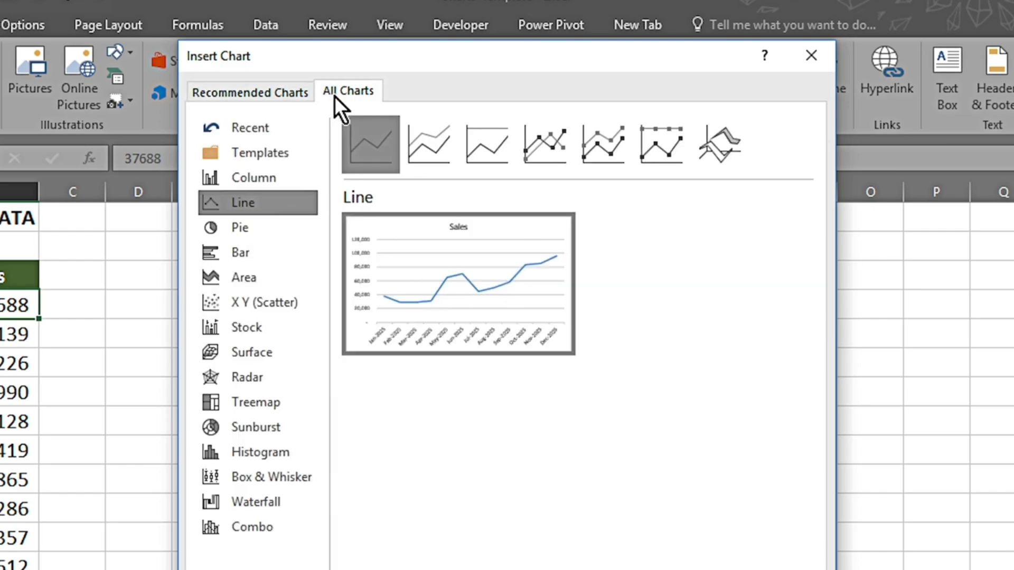
Step: Preview the Column, Pie, Bar, Area, X Y (Scatter) and Line chart types with the monthly sales data
mouse_move(449, 285)
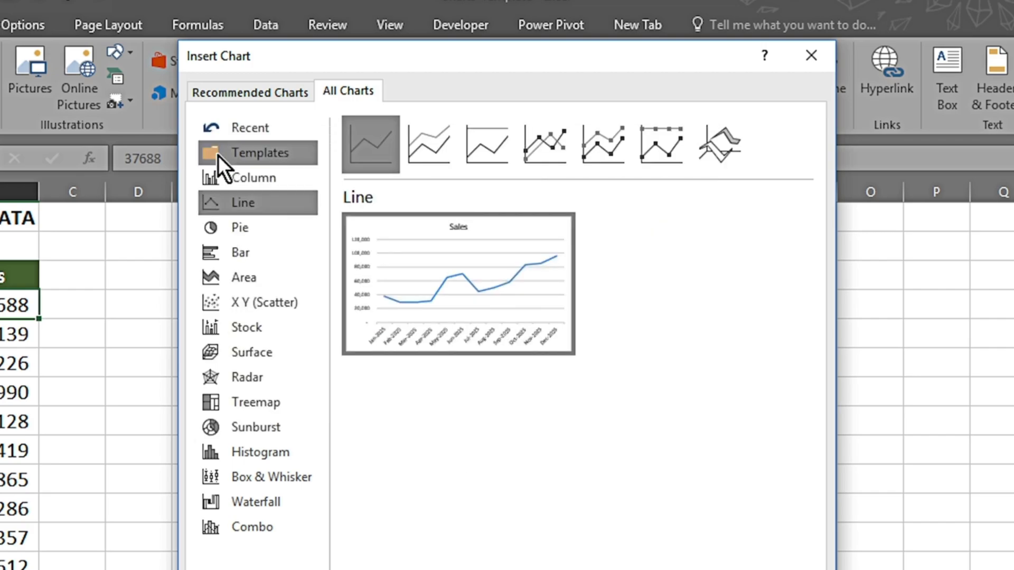
click(245, 182)
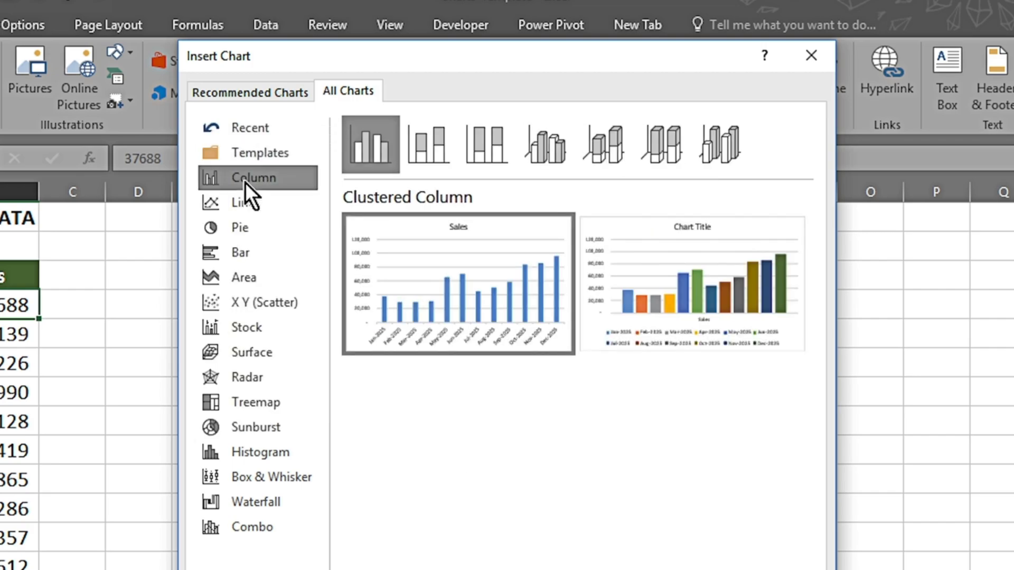
click(243, 222)
click(243, 249)
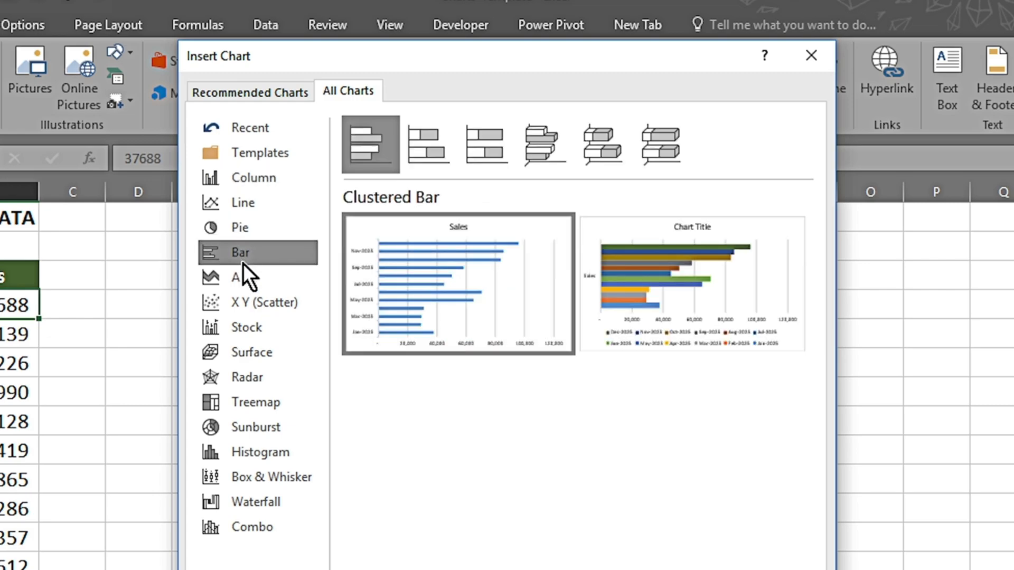
click(243, 272)
click(243, 300)
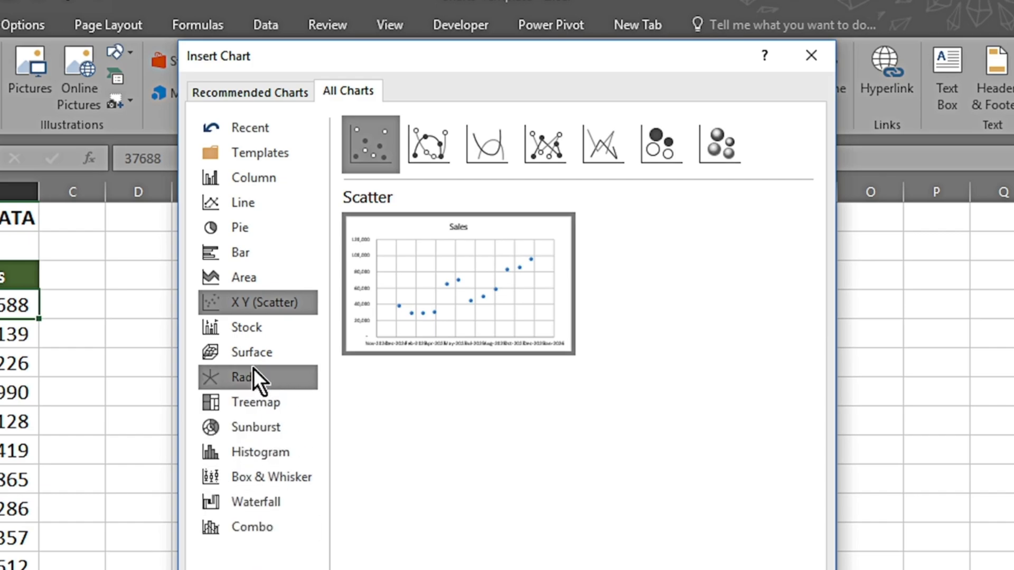
click(248, 203)
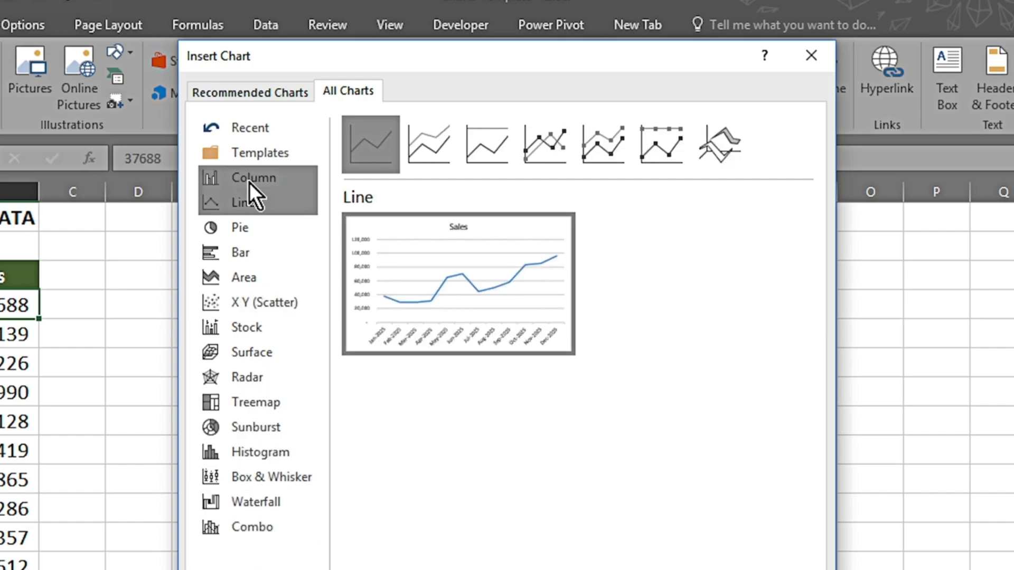
click(250, 182)
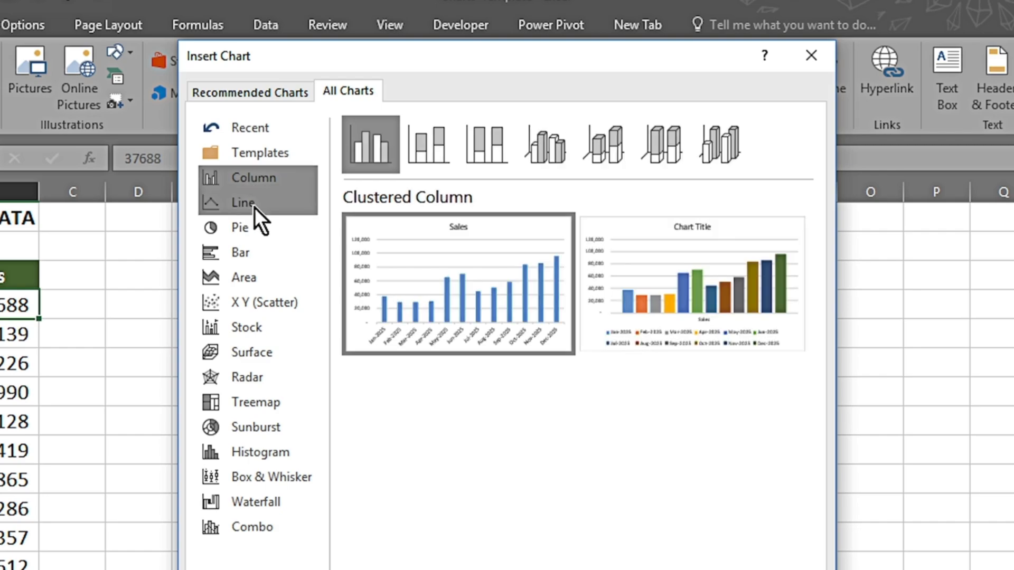
click(254, 207)
click(256, 227)
click(258, 247)
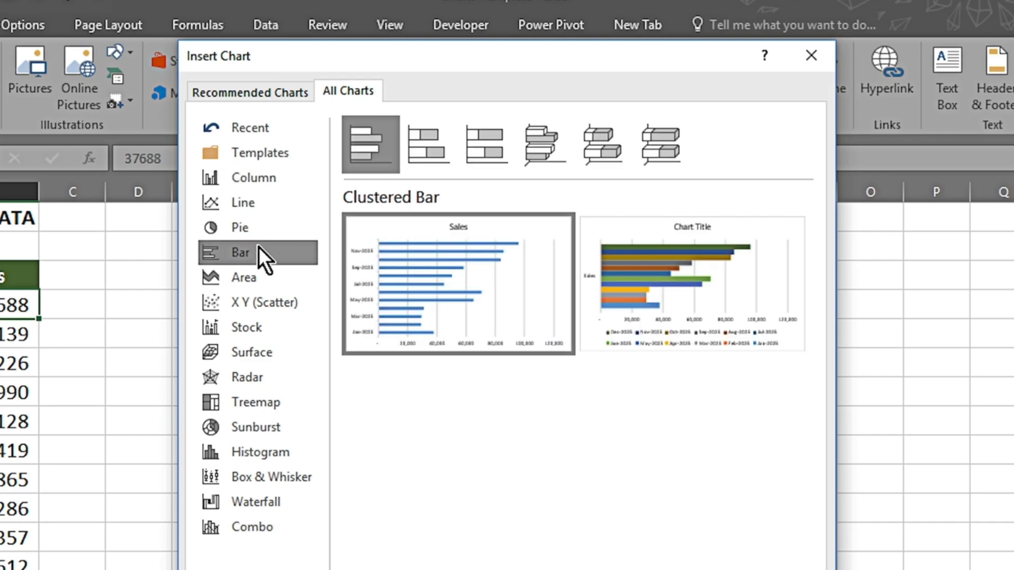
Step: Insert a basic line chart of the monthly sales and place it, enlarged, beside the table across about columns E to M
click(258, 206)
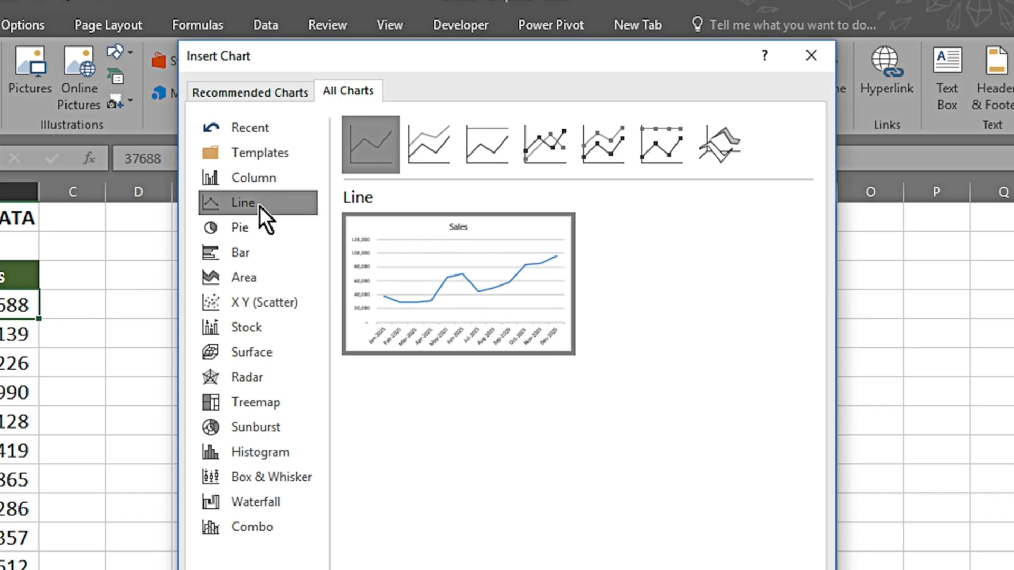
mouse_move(418, 290)
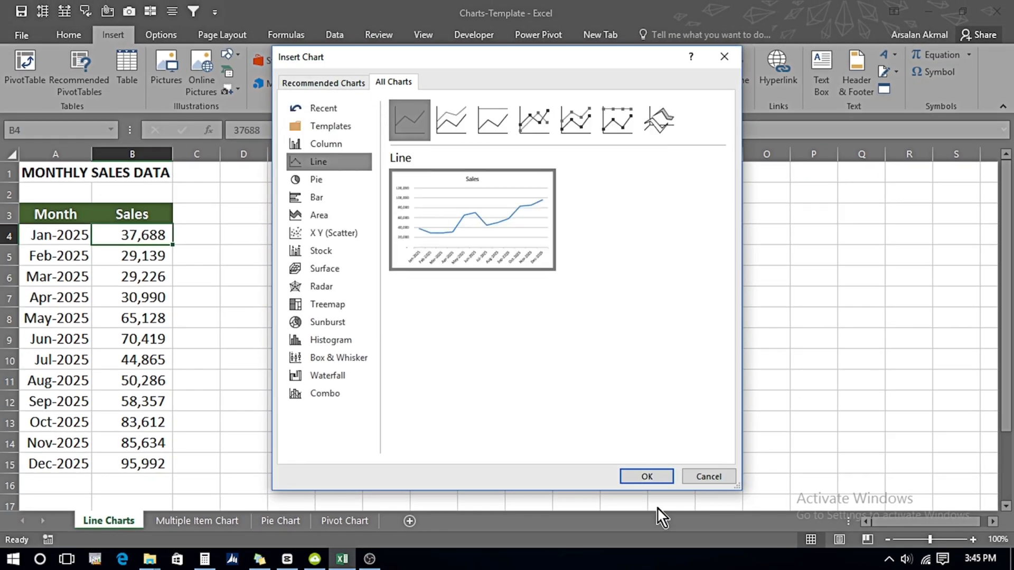
click(646, 479)
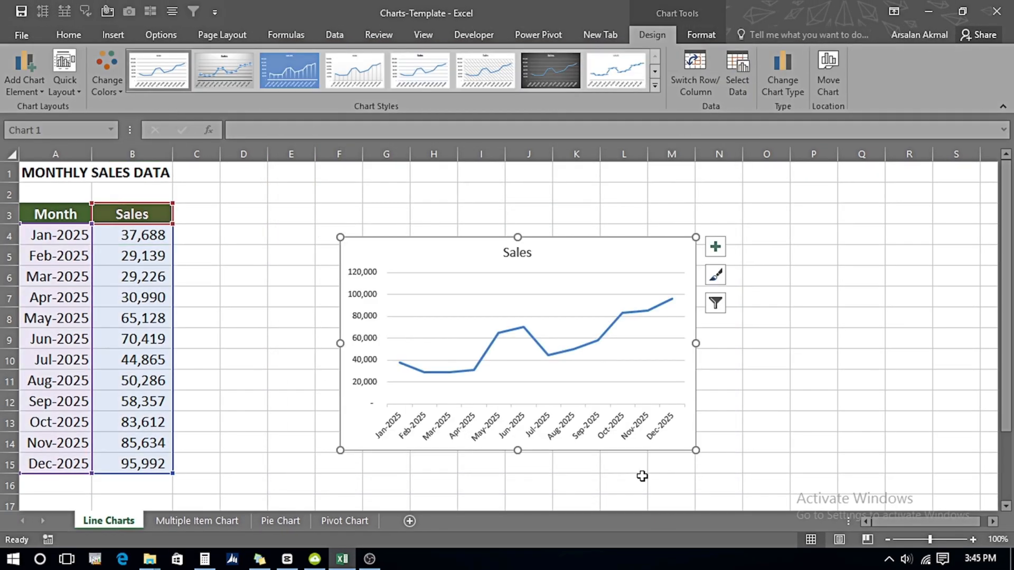
drag(431, 264, 370, 213)
drag(632, 405, 662, 436)
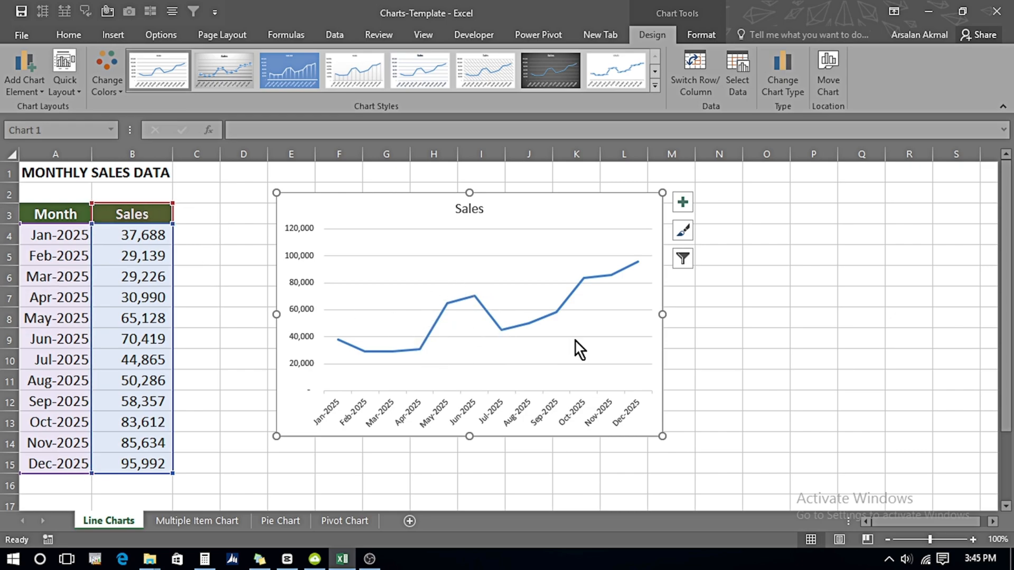
Step: Examine individual monthly points on the sales line, including January, June and December, and delete the line chart
click(420, 348)
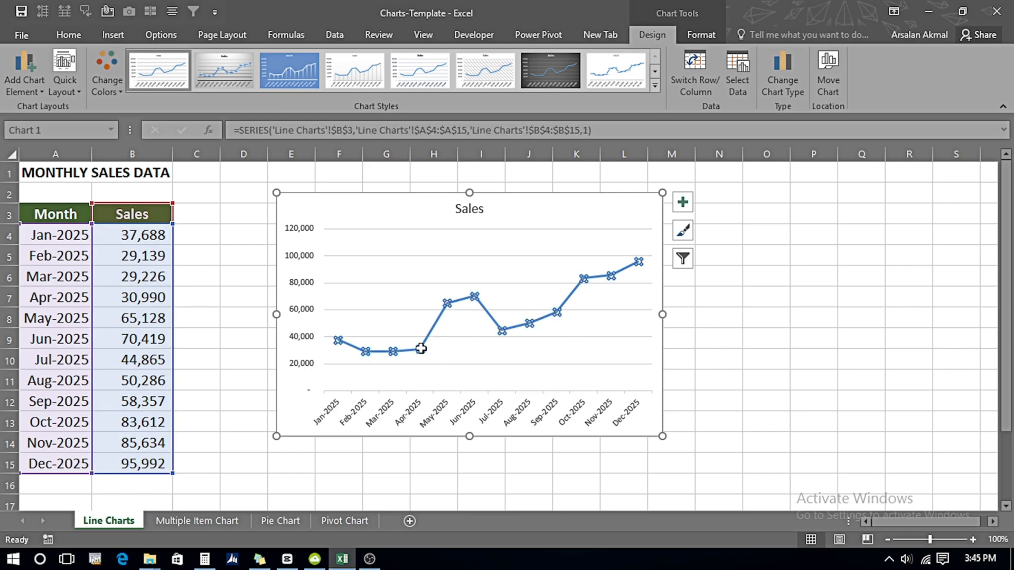
click(336, 340)
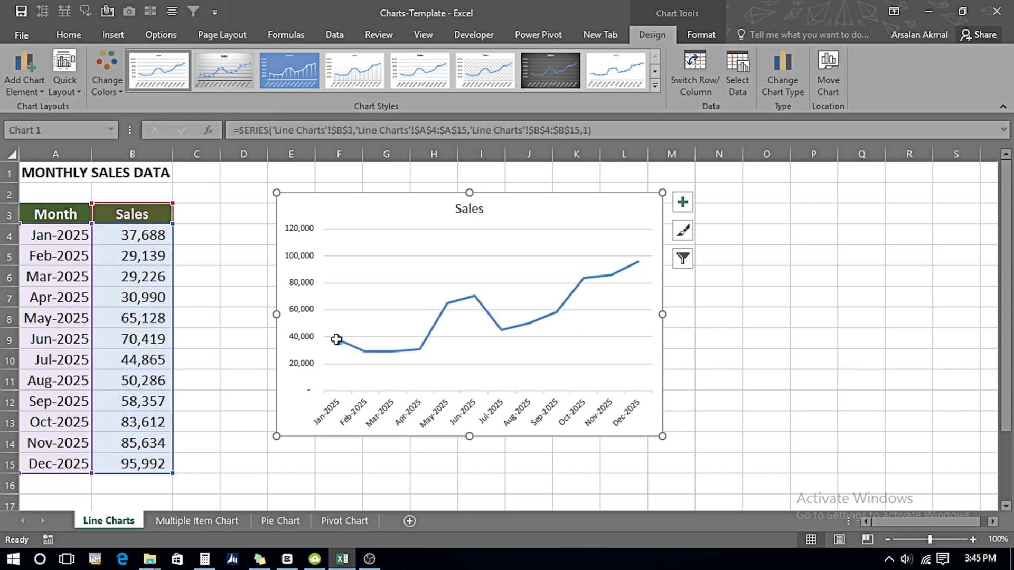
click(474, 297)
click(638, 262)
click(533, 214)
key(Delete)
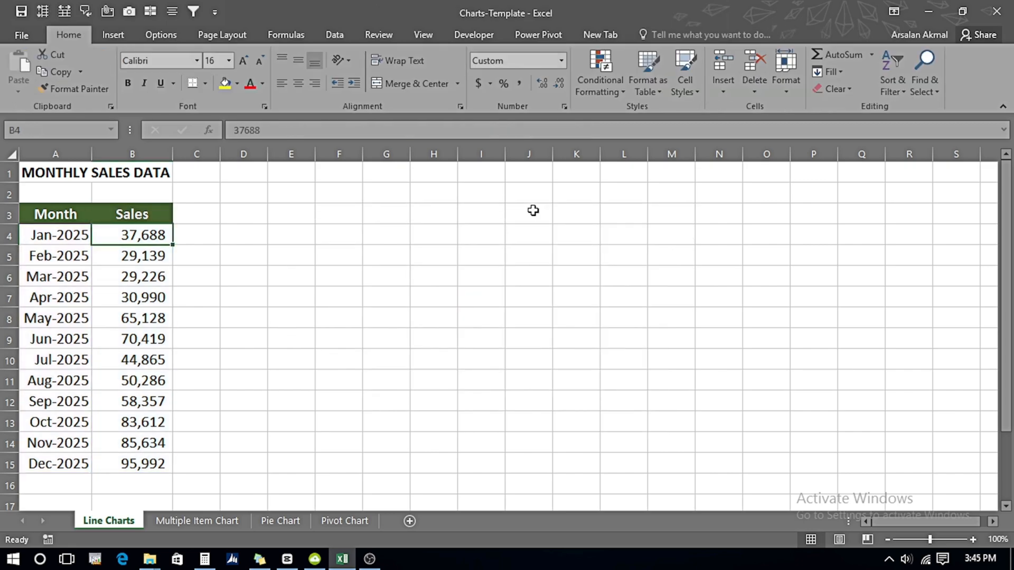
Step: Preview the recommended Line, Scatter, Clustered Column and Stacked Area charts for the monthly sales data
click(114, 36)
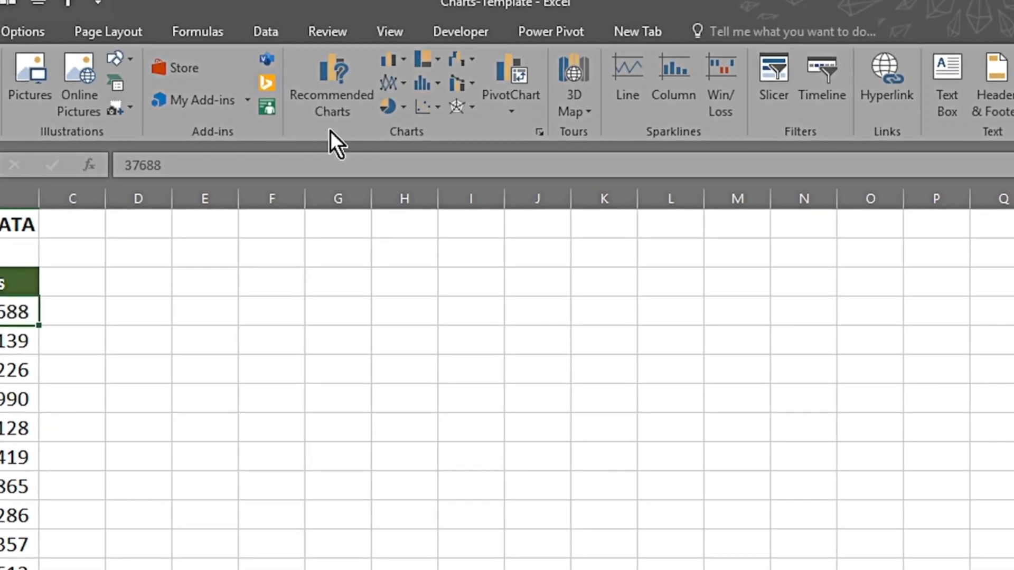
click(328, 103)
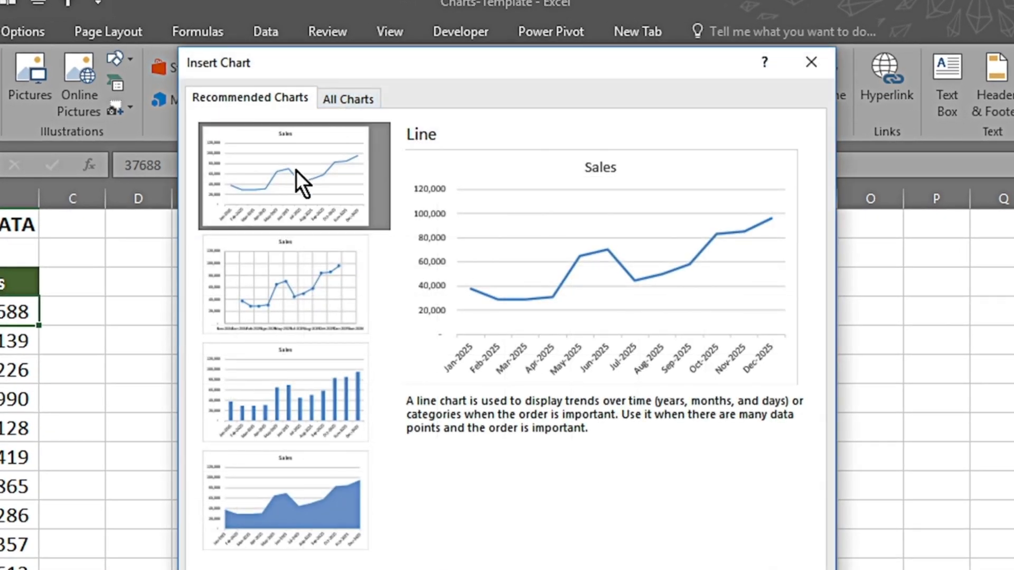
click(280, 258)
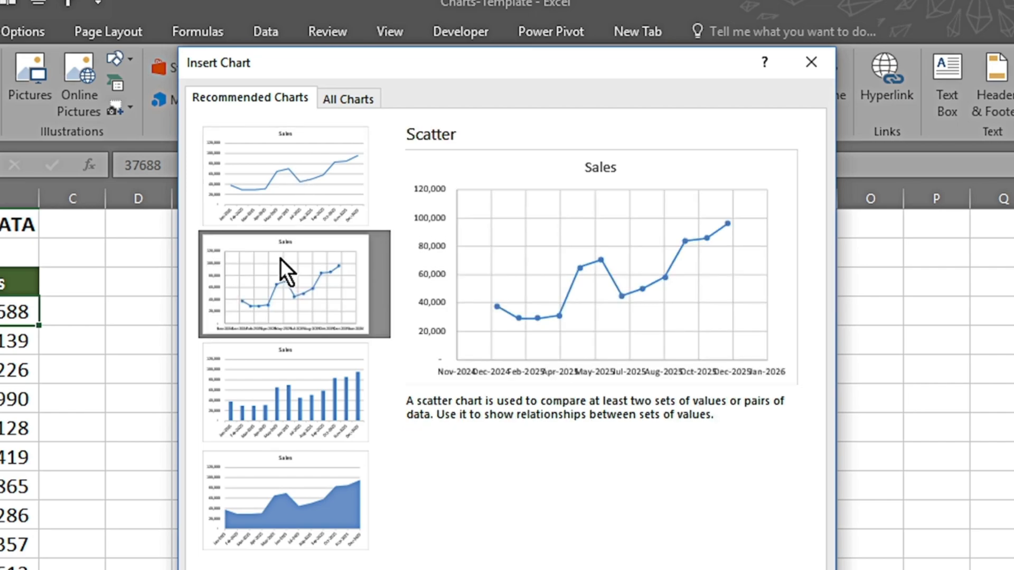
click(274, 387)
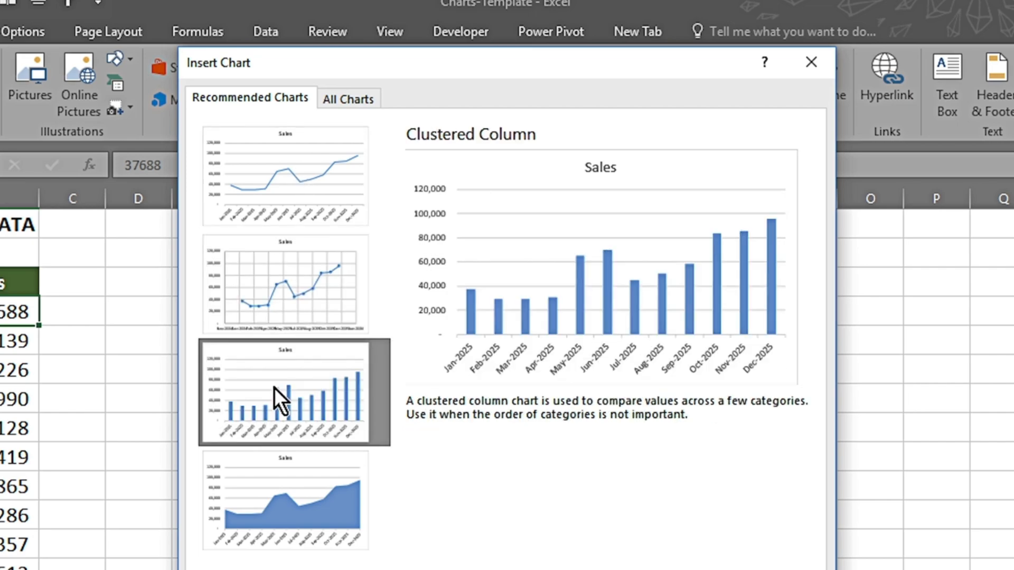
click(274, 498)
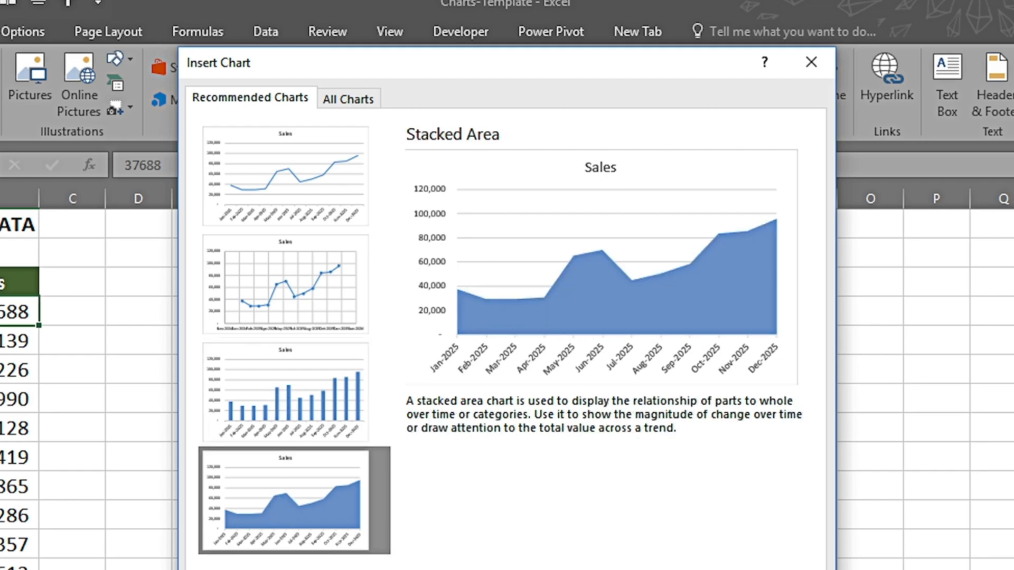
Step: Insert the recommended clustered column chart of the monthly sales and delete it again
click(301, 398)
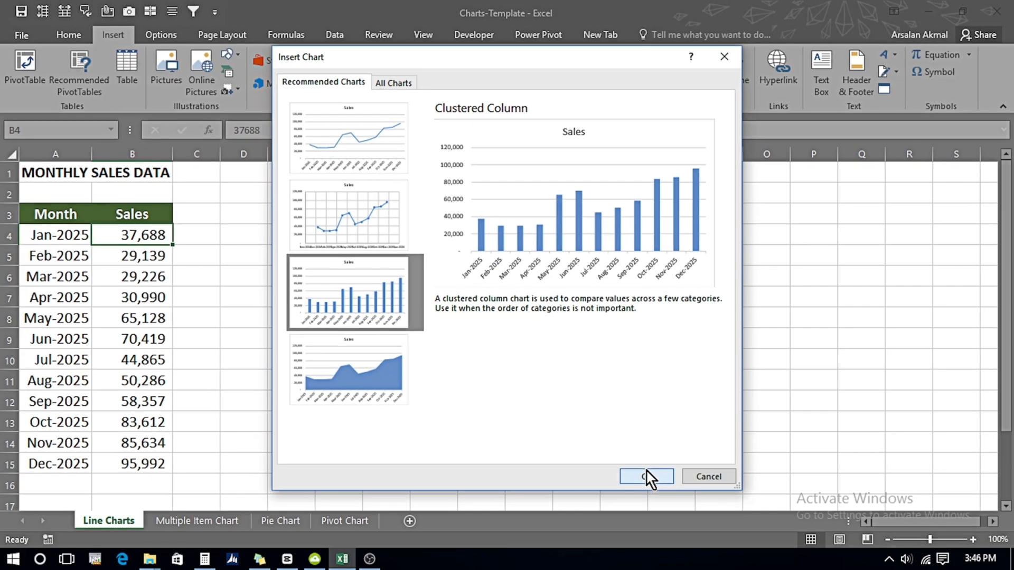
click(646, 477)
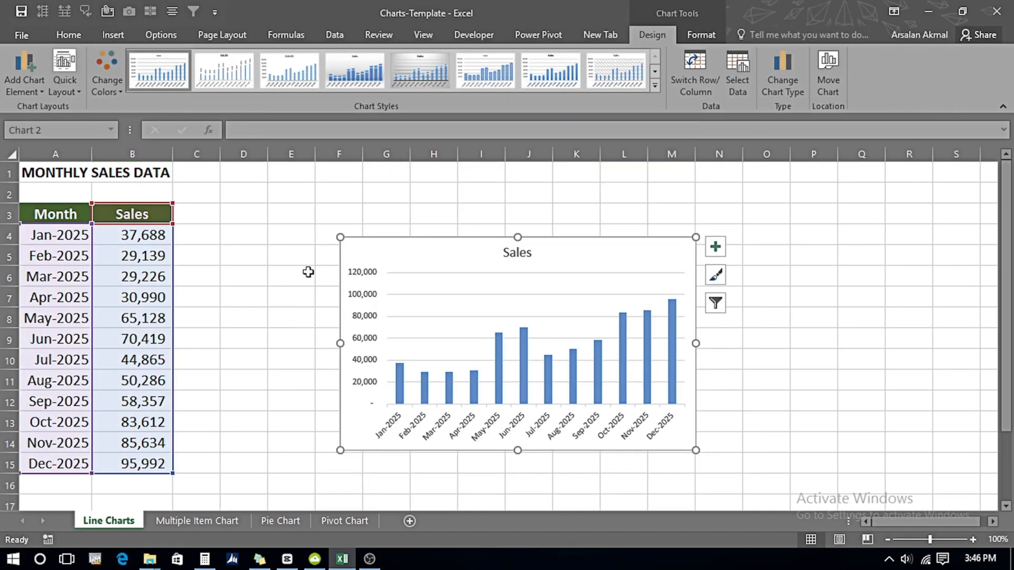
click(474, 260)
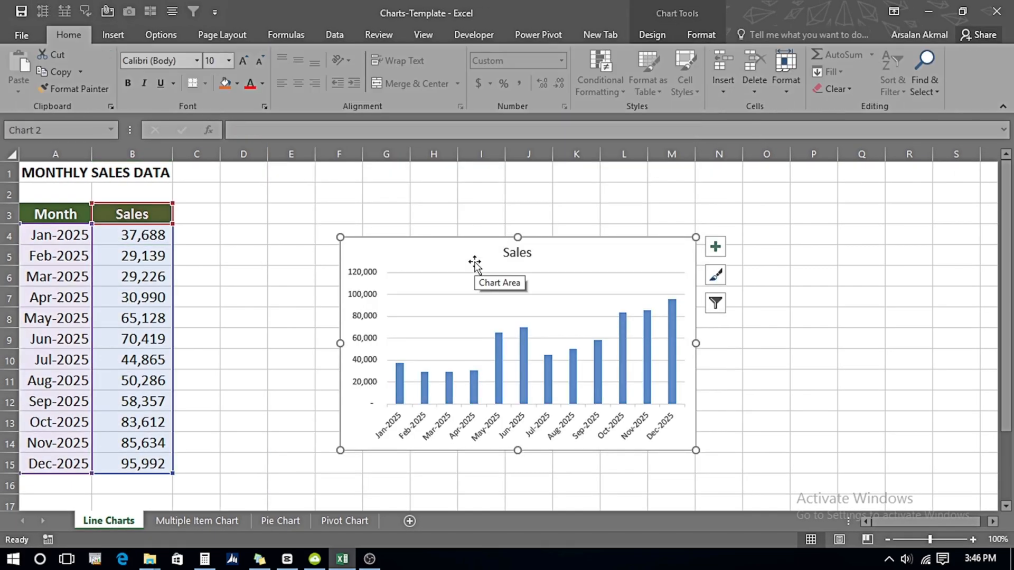
key(Delete)
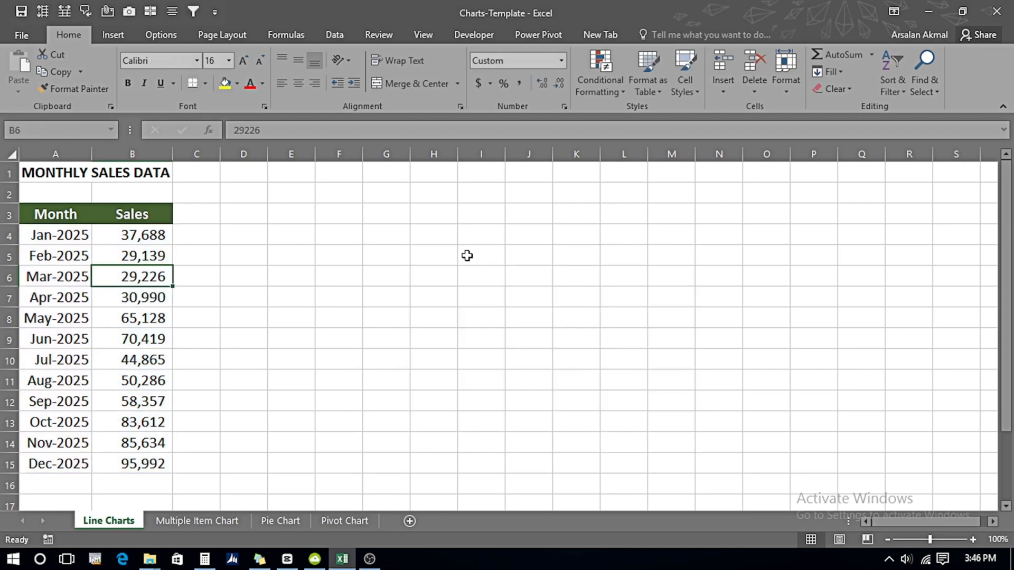
Step: Insert the default line chart from the whole monthly sales table and move it up beside the table
click(78, 313)
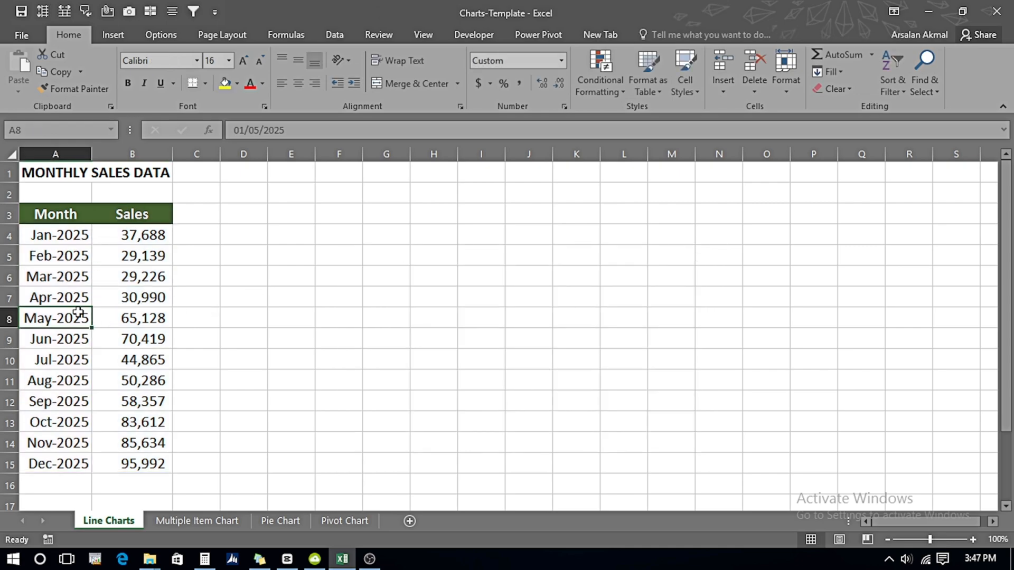
key(ctrl+a)
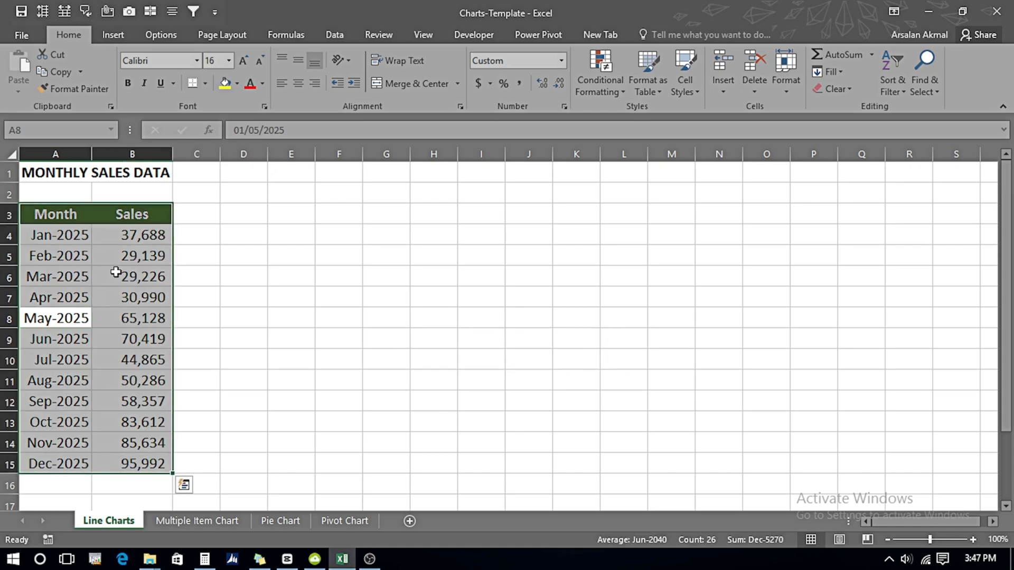
key(alt+F1)
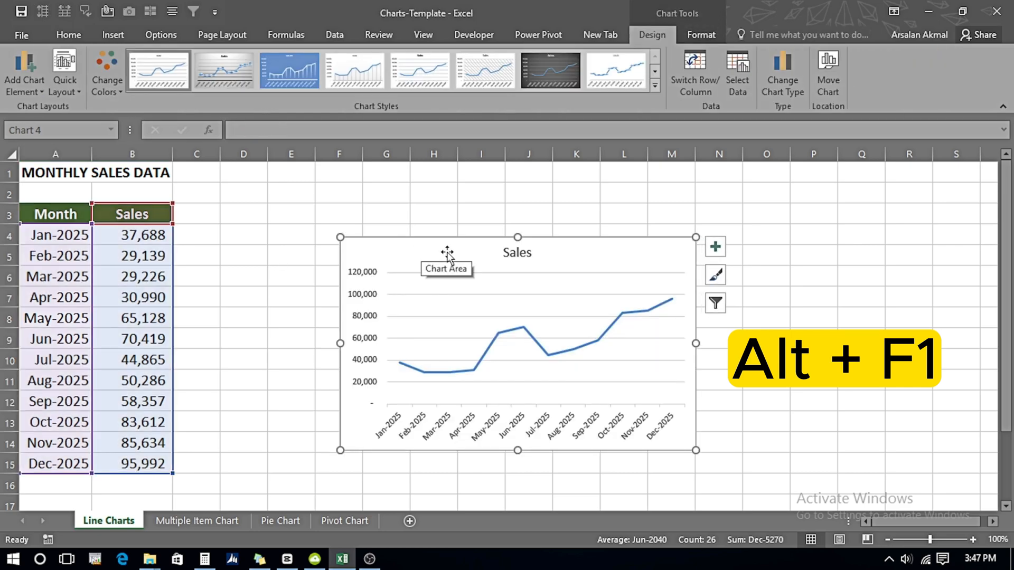
drag(448, 253, 454, 201)
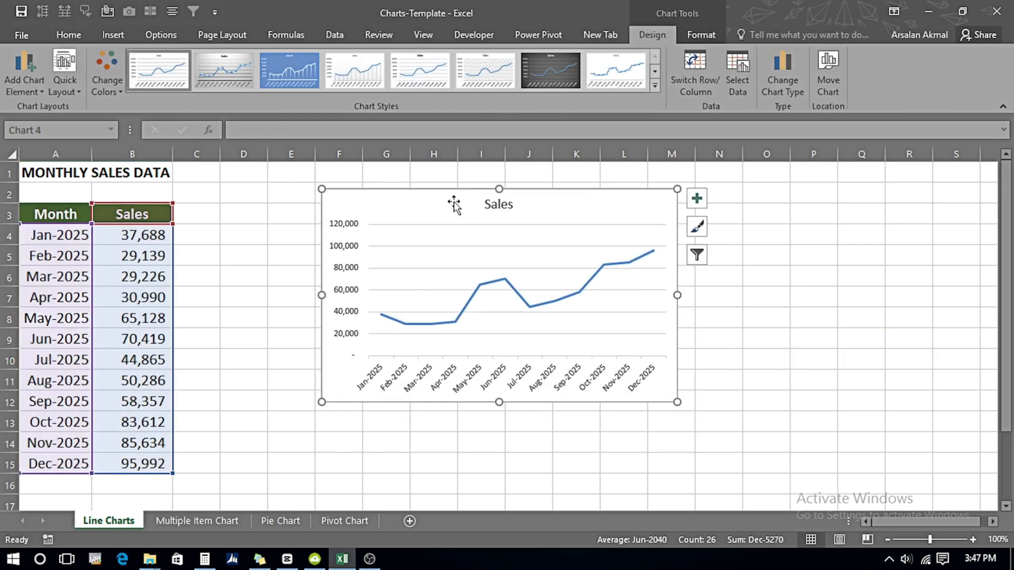
drag(446, 201, 389, 218)
Step: Resize the line chart to span about columns E to N and rows 2 to 15
drag(611, 202, 744, 196)
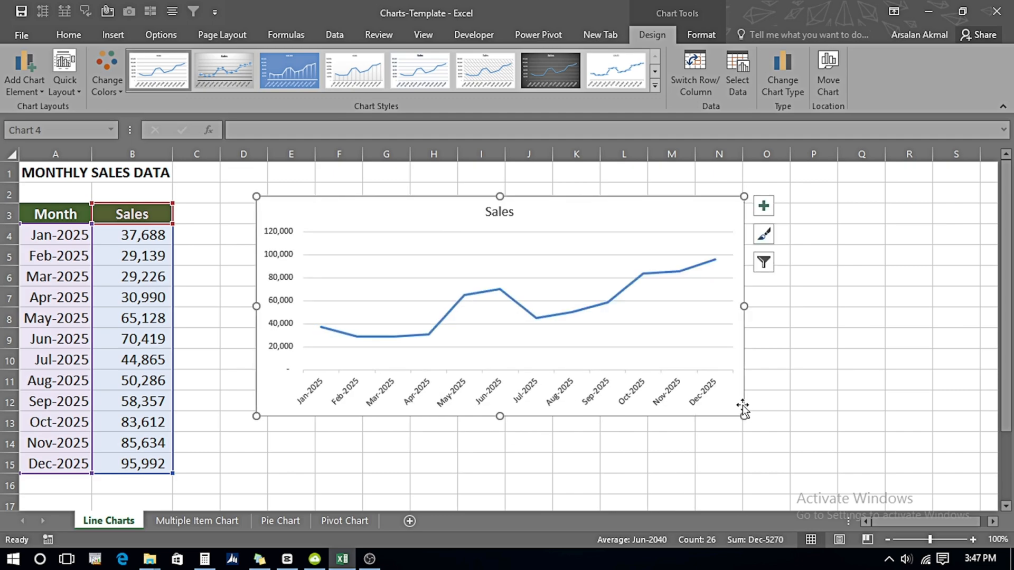
drag(744, 417, 681, 473)
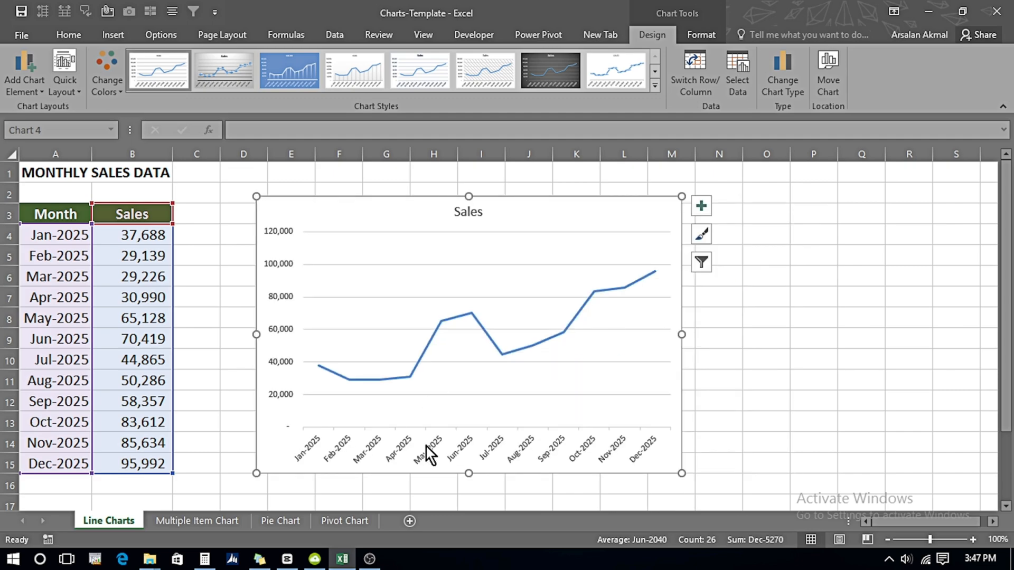
drag(468, 473, 474, 381)
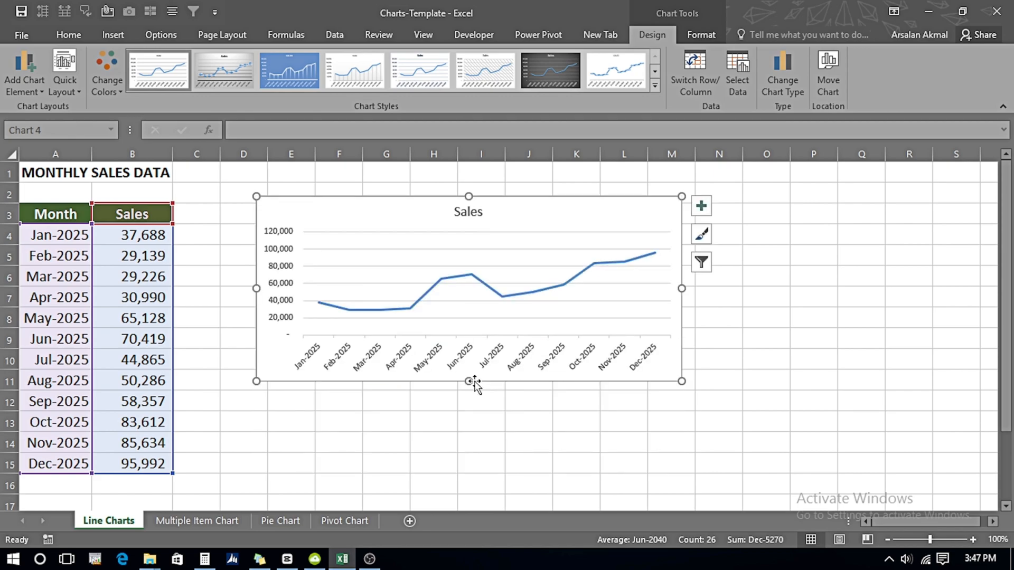
drag(681, 288, 746, 299)
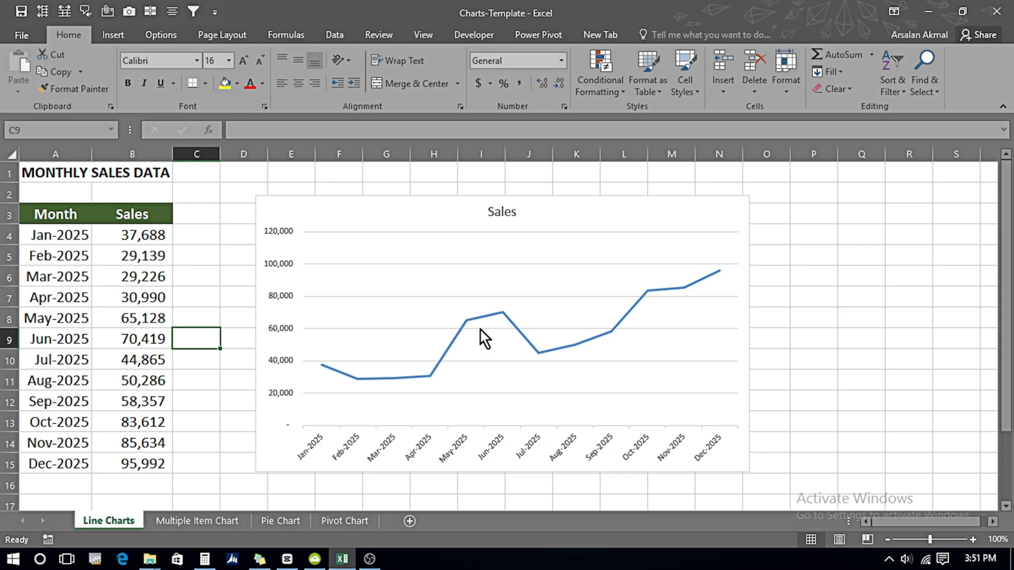
Step: Narrow the line chart's data range to April–October, and shift the range up to cover January–July
click(431, 314)
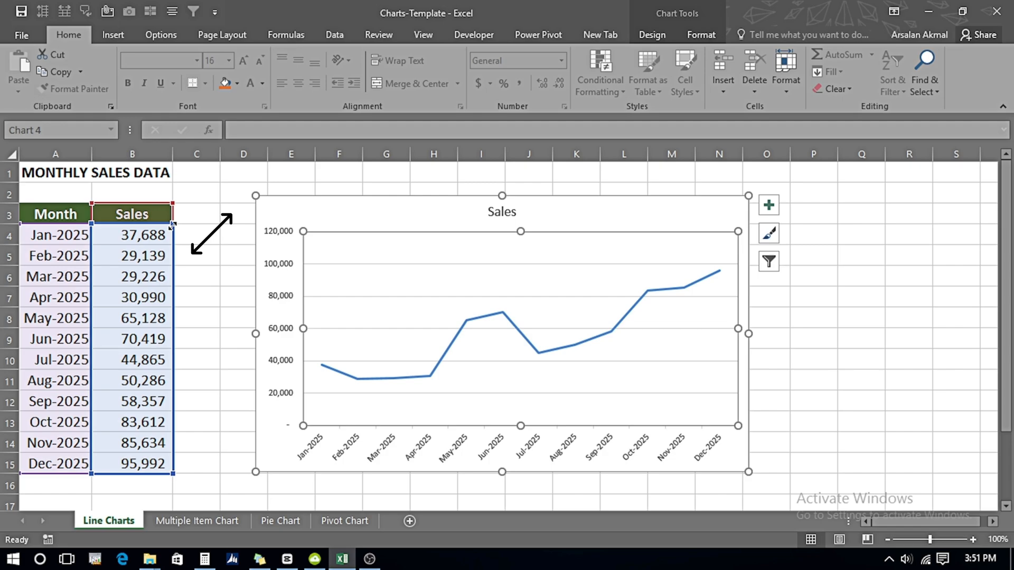
drag(169, 255, 167, 284)
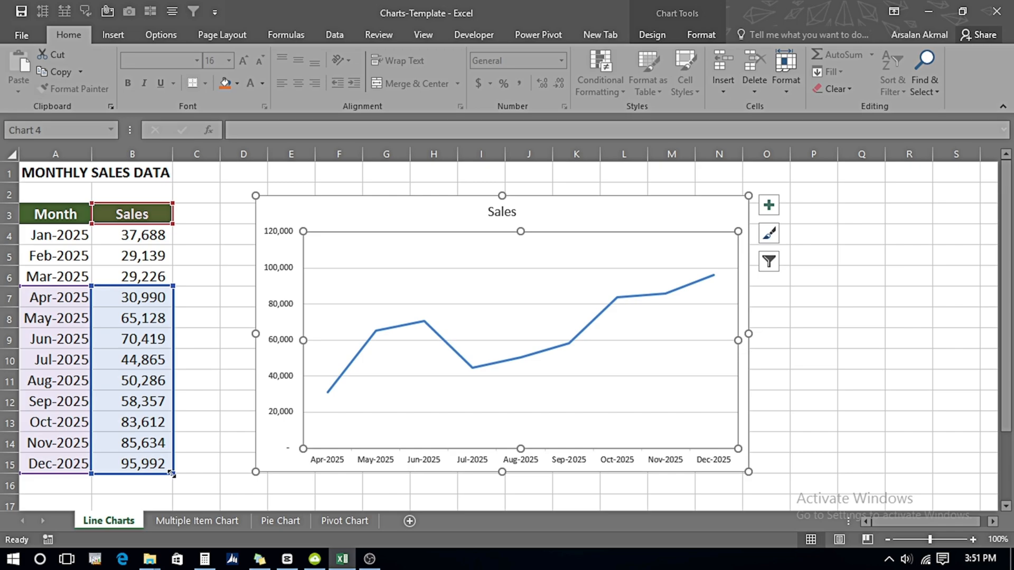
drag(171, 474, 172, 433)
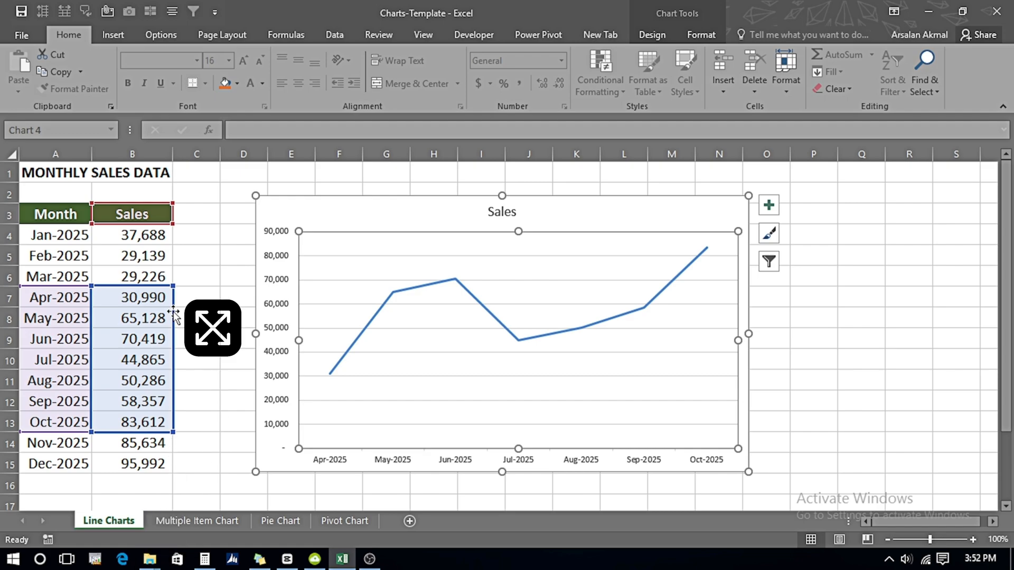
drag(173, 312, 162, 261)
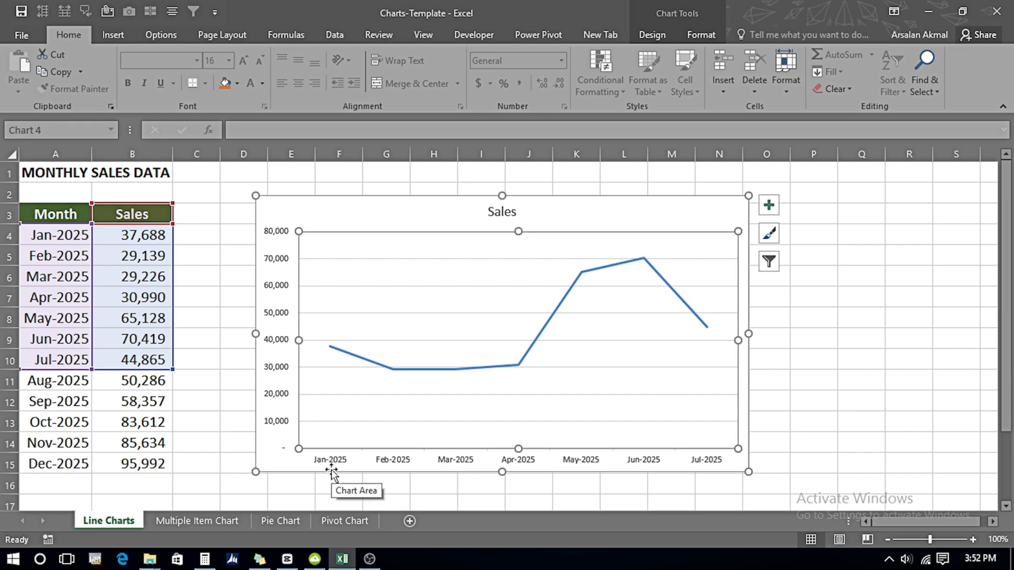
Step: Add a Total row in row 16 that sums the sales, and extend the chart's data range from January through that row
click(50, 482)
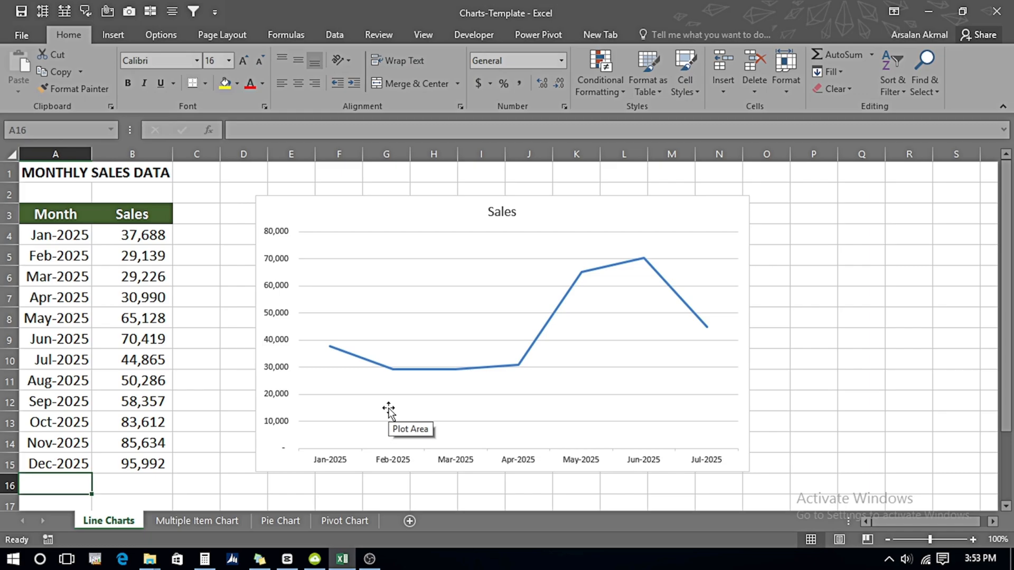
text(Total)
key(Tab)
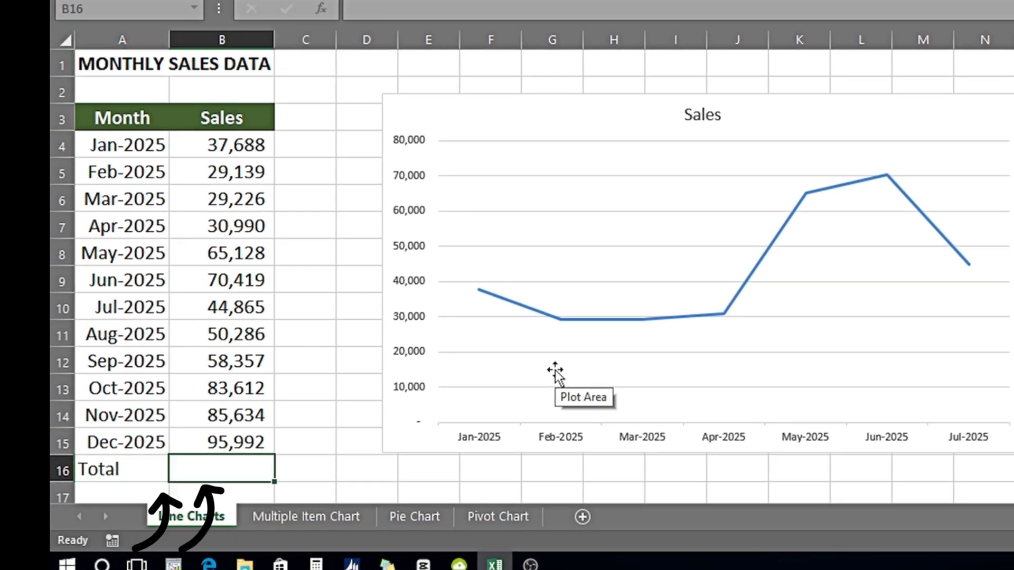
key(alt+equal)
key(Return)
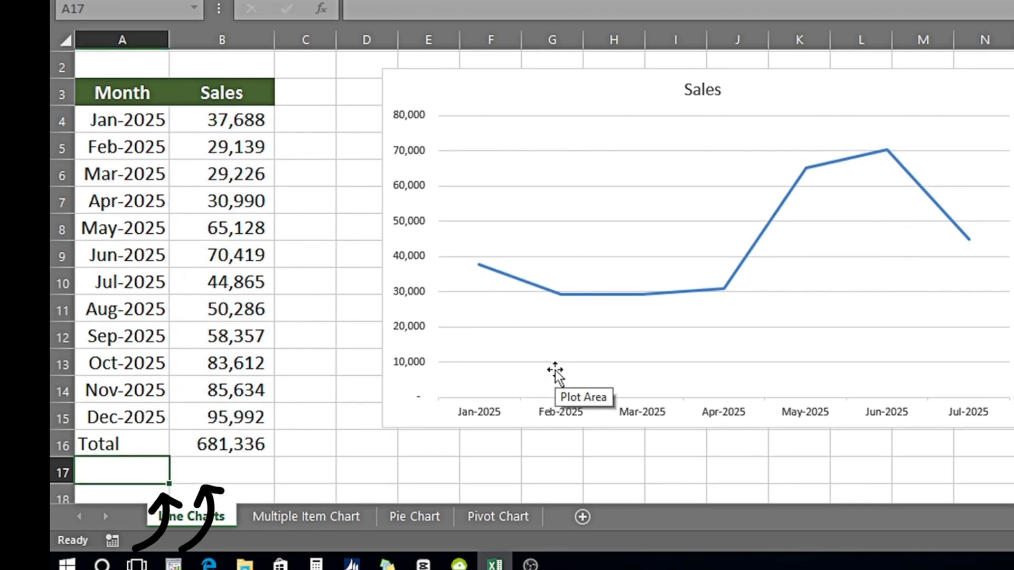
click(554, 373)
drag(274, 292, 268, 447)
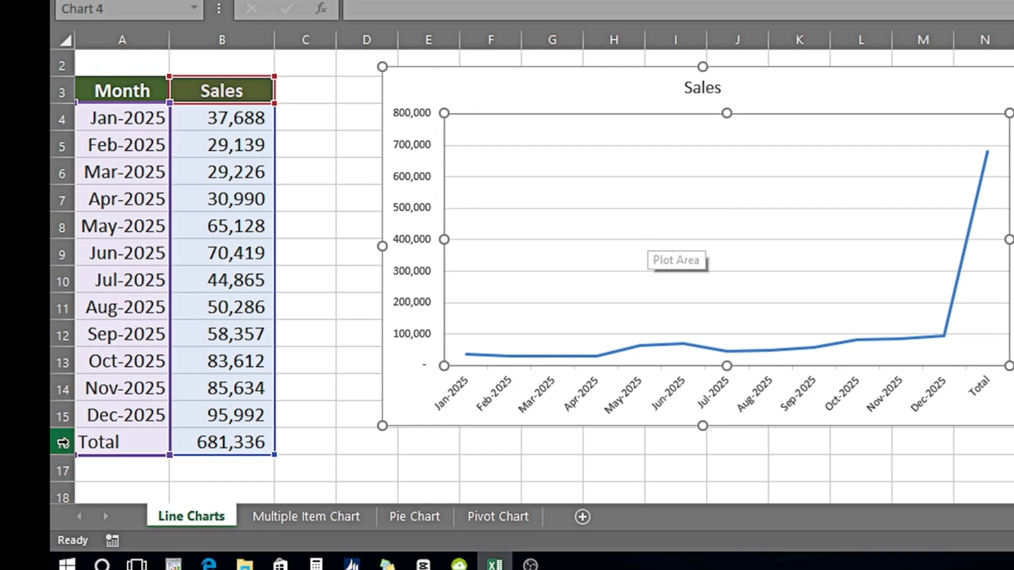
Step: Clear the Total row from A16:B16 and delete the line chart
click(113, 443)
key(shift+Right)
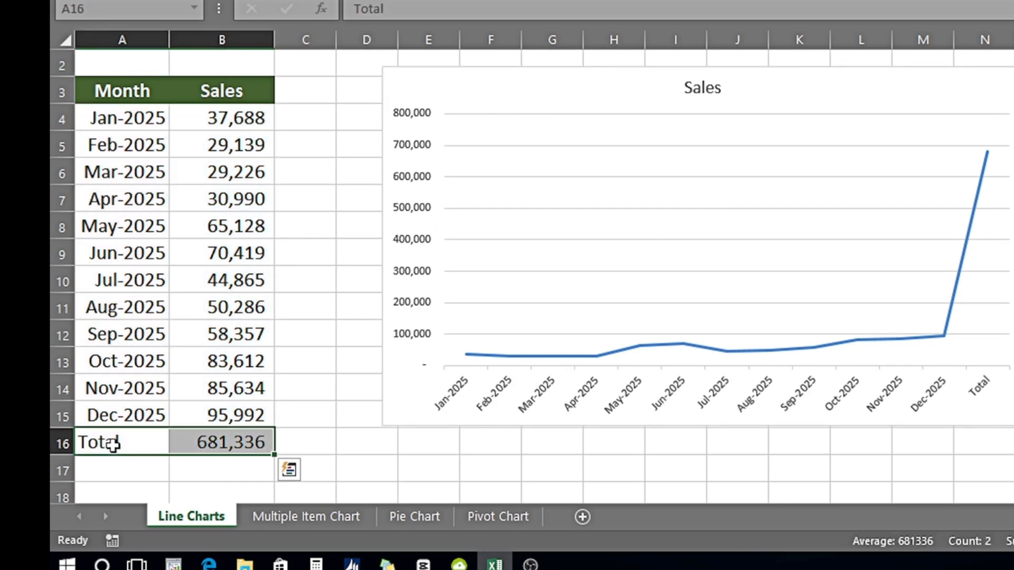
key(Delete)
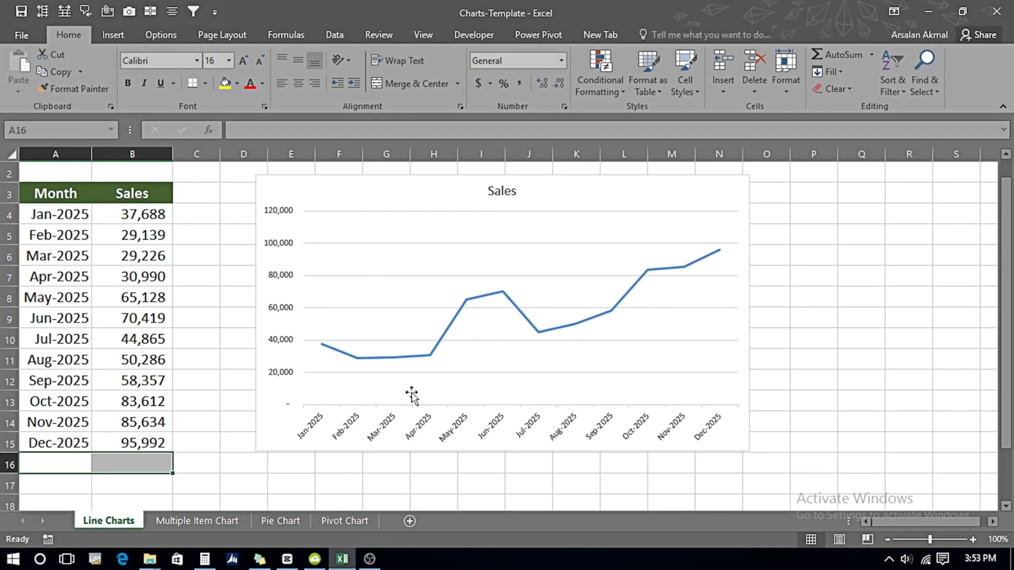
click(402, 204)
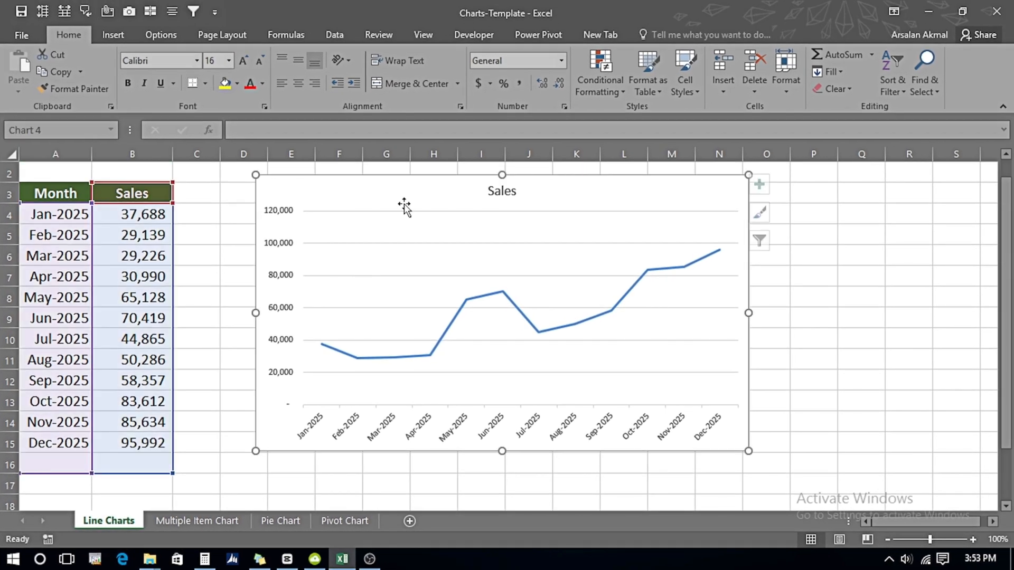
key(Delete)
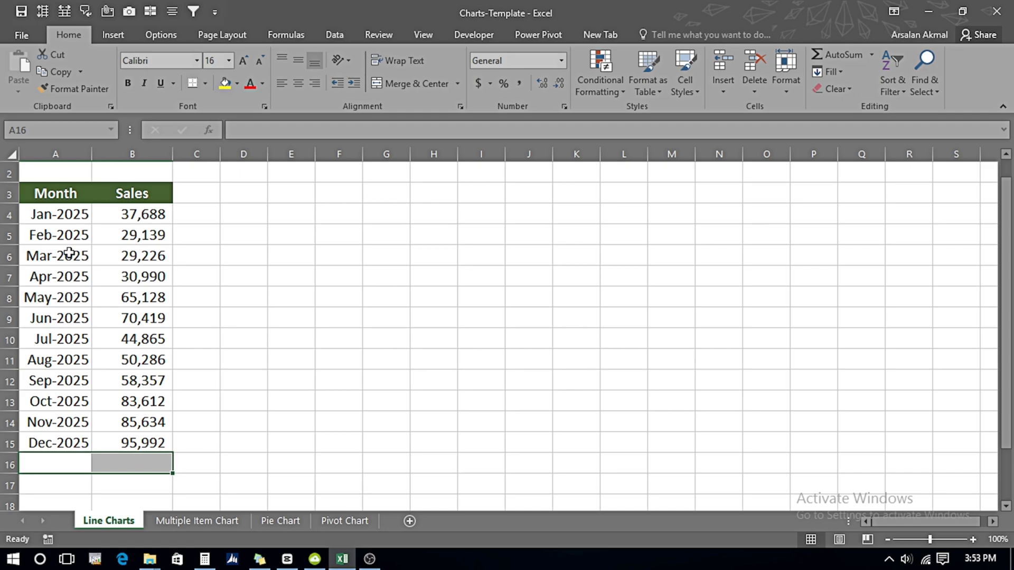
Step: Insert a clustered column chart from a partial selection: the headers with January–March, plus September–December
click(63, 210)
key(Up)
key(shift+Right)
key(shift+Down)
key(shift+Down)
key(shift+Down)
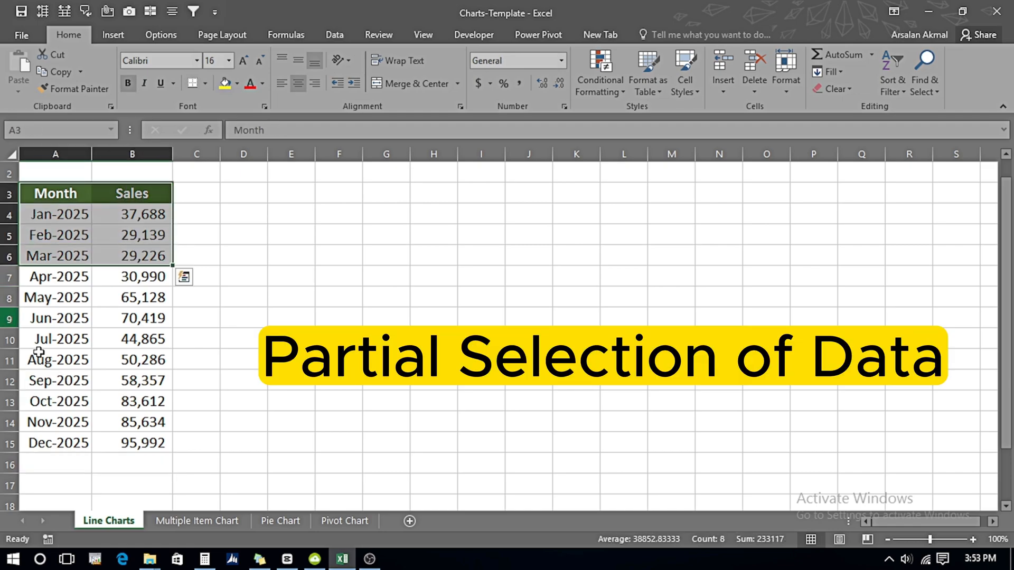
drag(43, 381, 138, 443)
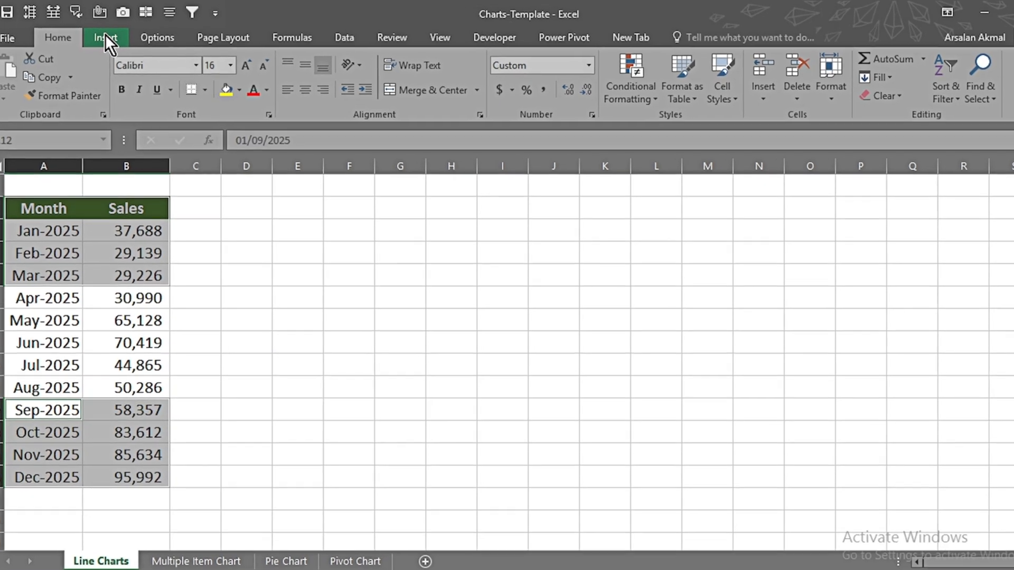
click(111, 35)
click(523, 78)
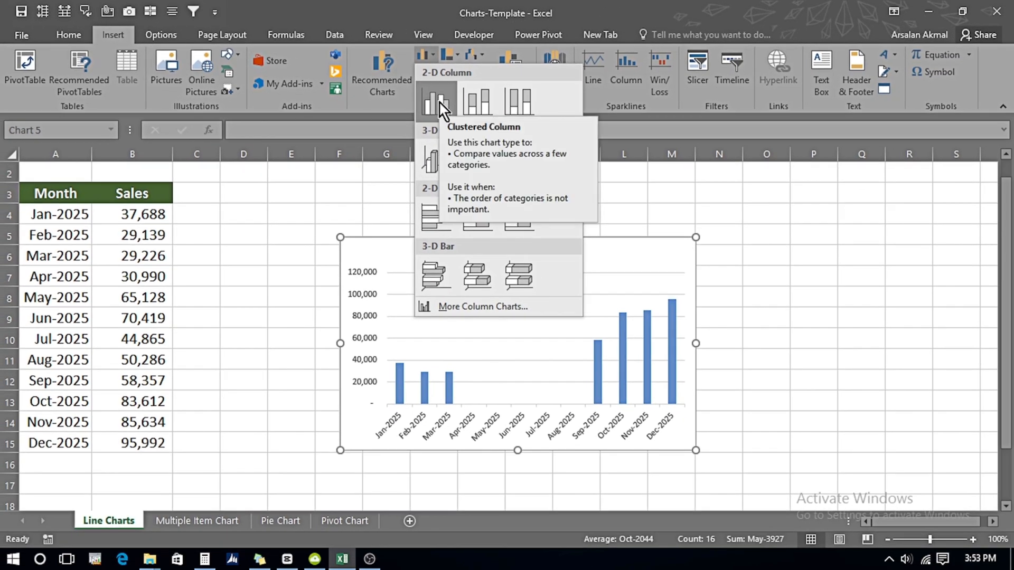
click(439, 102)
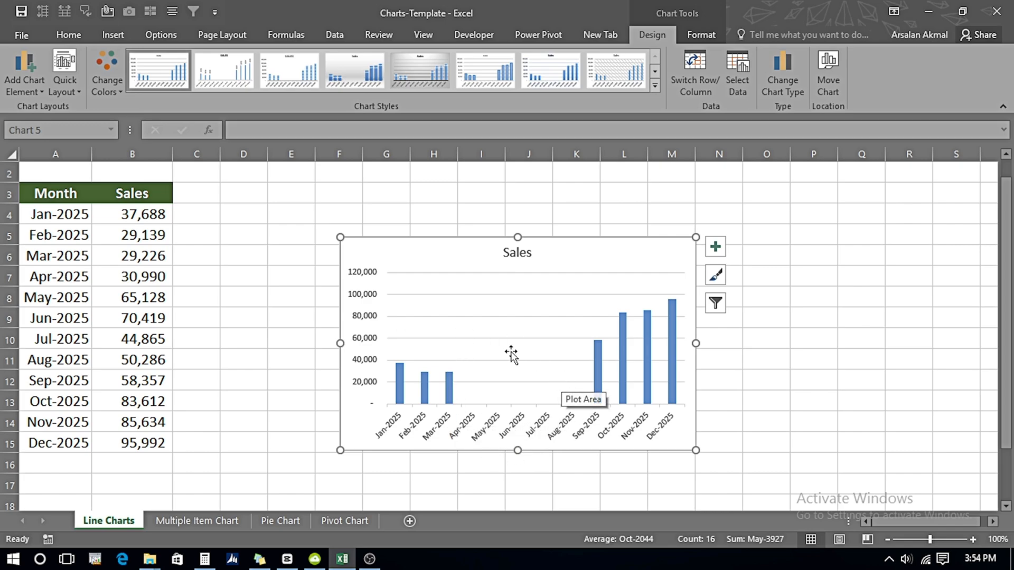
mouse_move(667, 364)
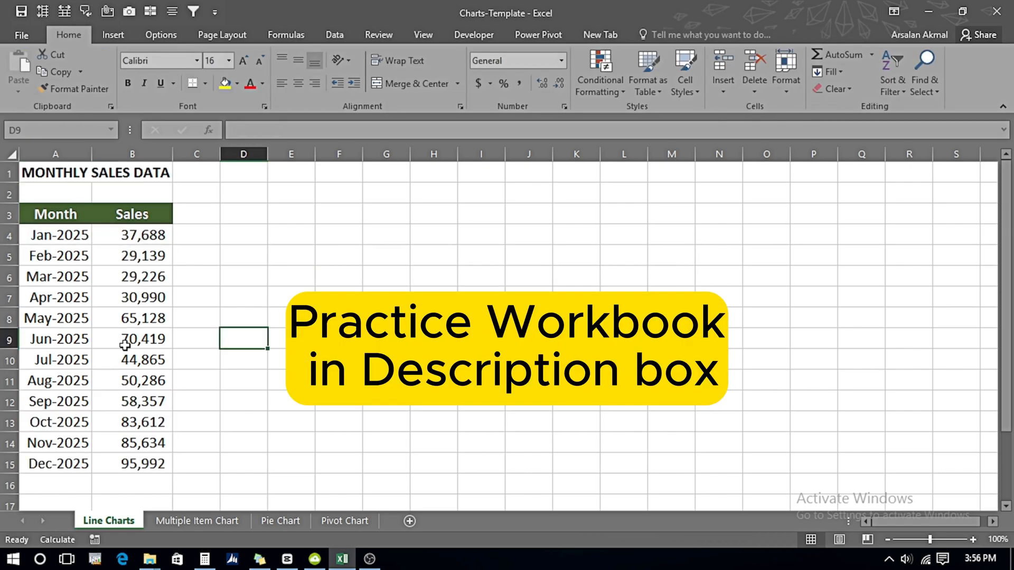
Step: Insert the default chart from the whole monthly sales table
click(124, 345)
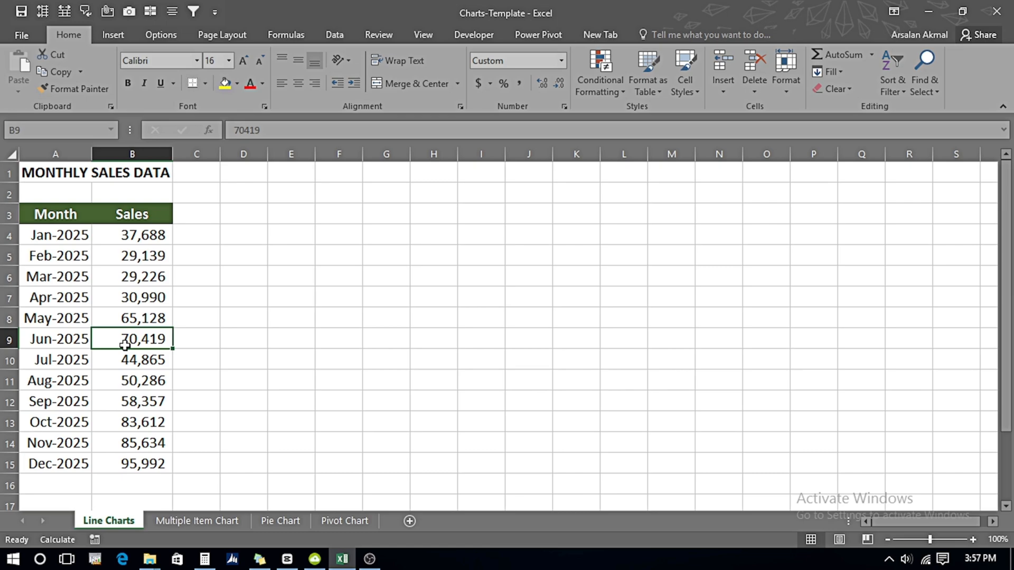
key(ctrl+a)
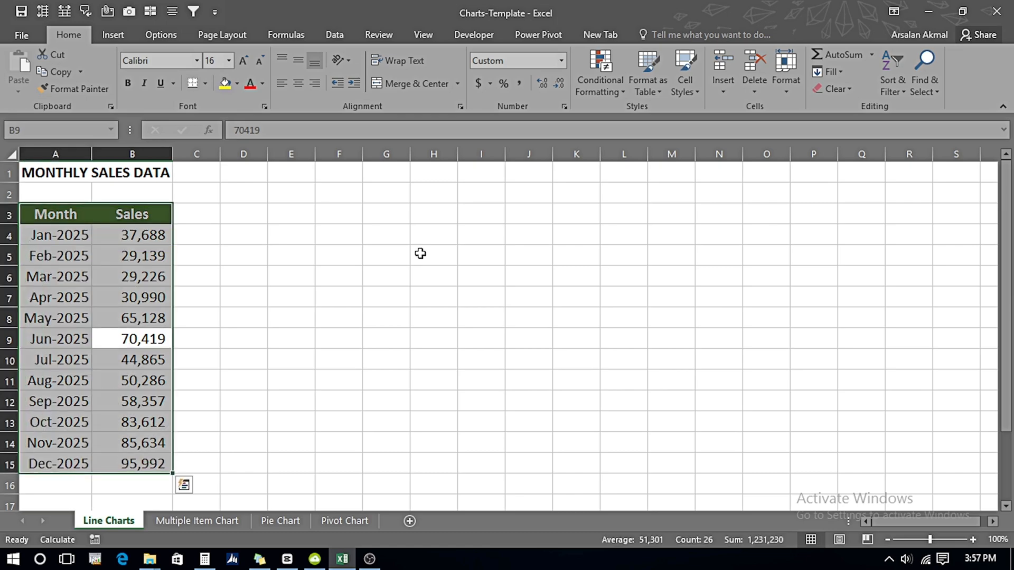
key(alt+F1)
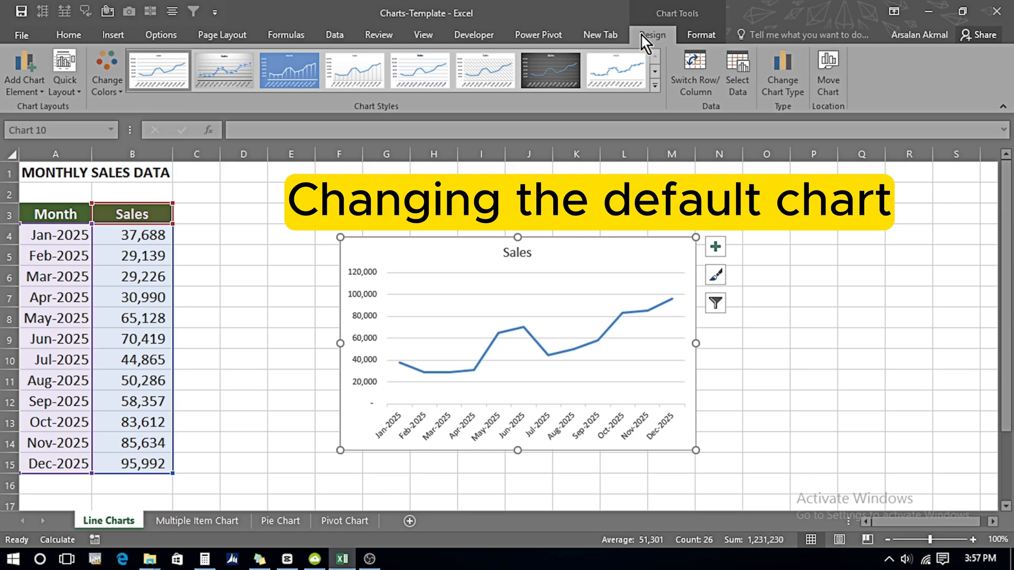
Step: Change the line chart to Clustered Column and set that chart type as the default
click(779, 90)
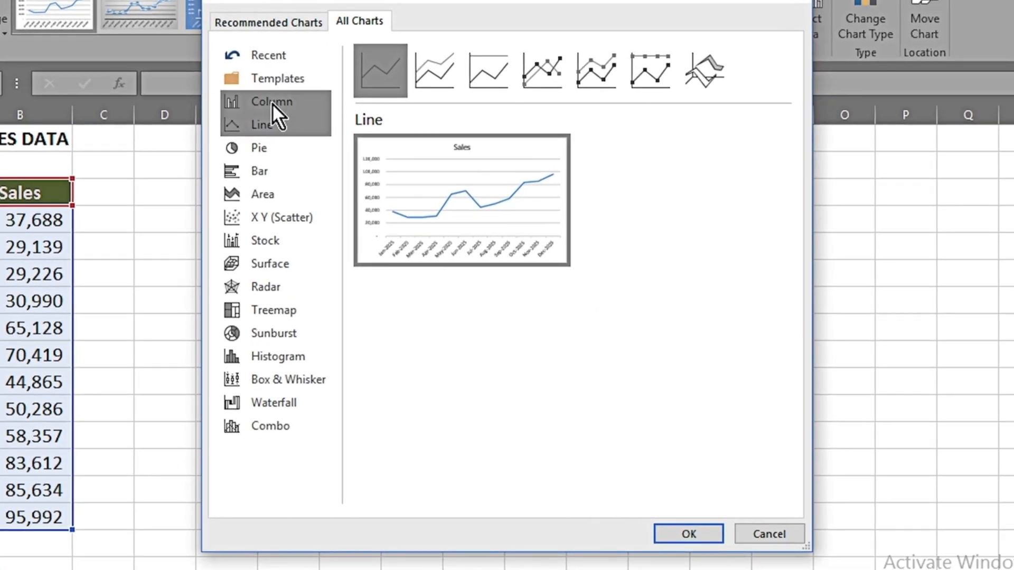
click(271, 103)
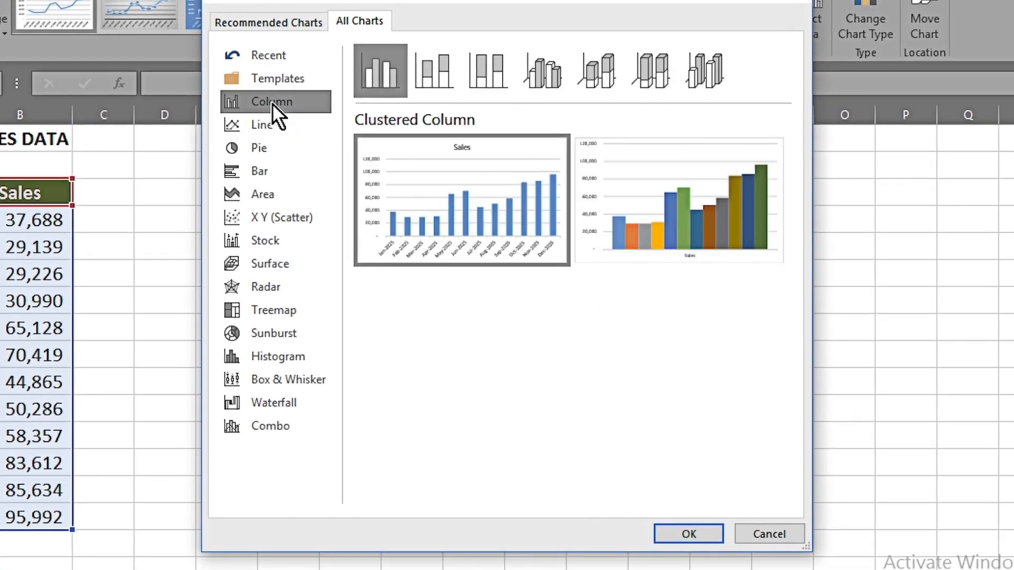
right_click(381, 72)
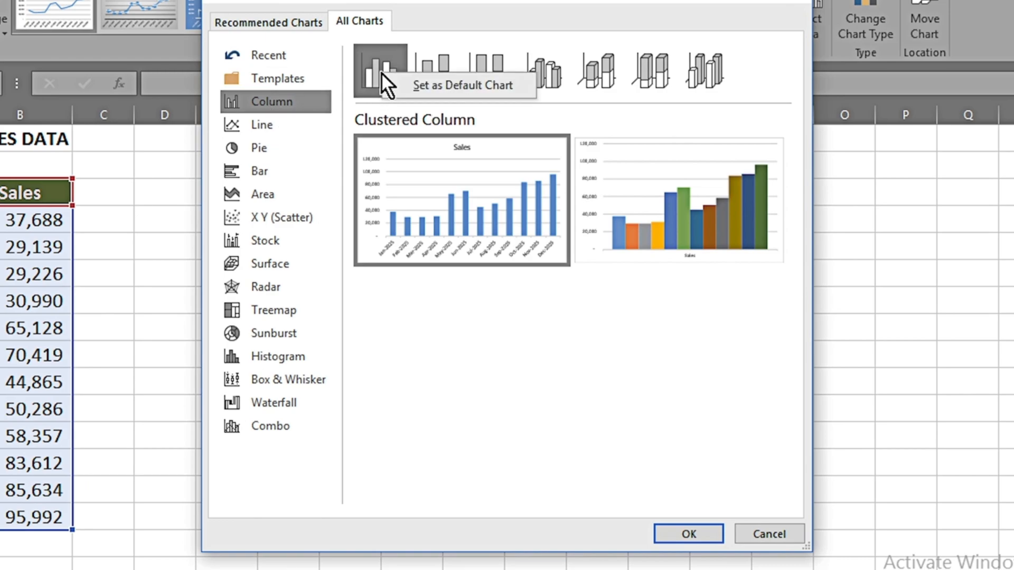
click(454, 85)
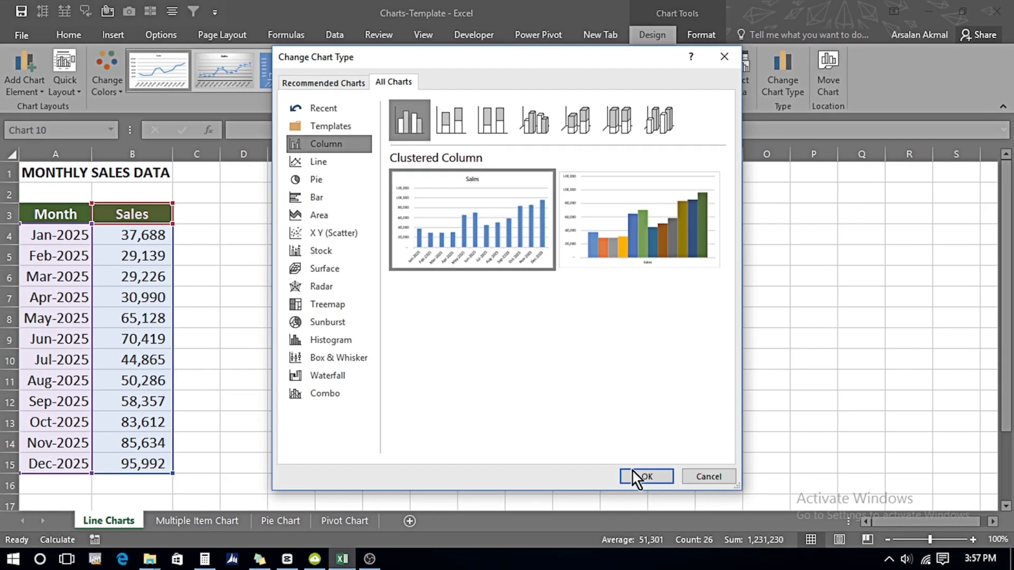
click(686, 534)
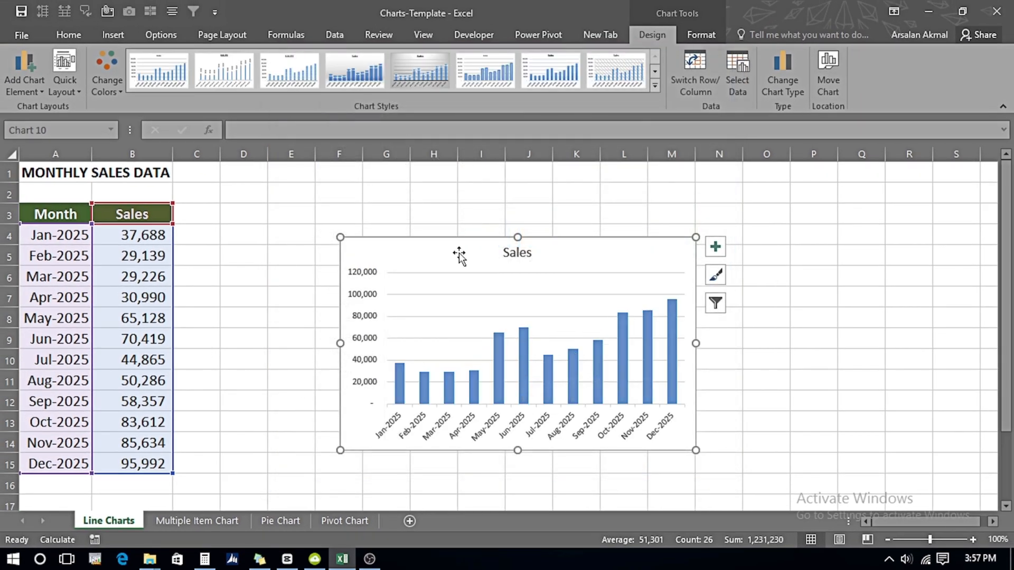
Step: Delete the column chart and insert a fresh chart of the default type from the same sales table
key(Delete)
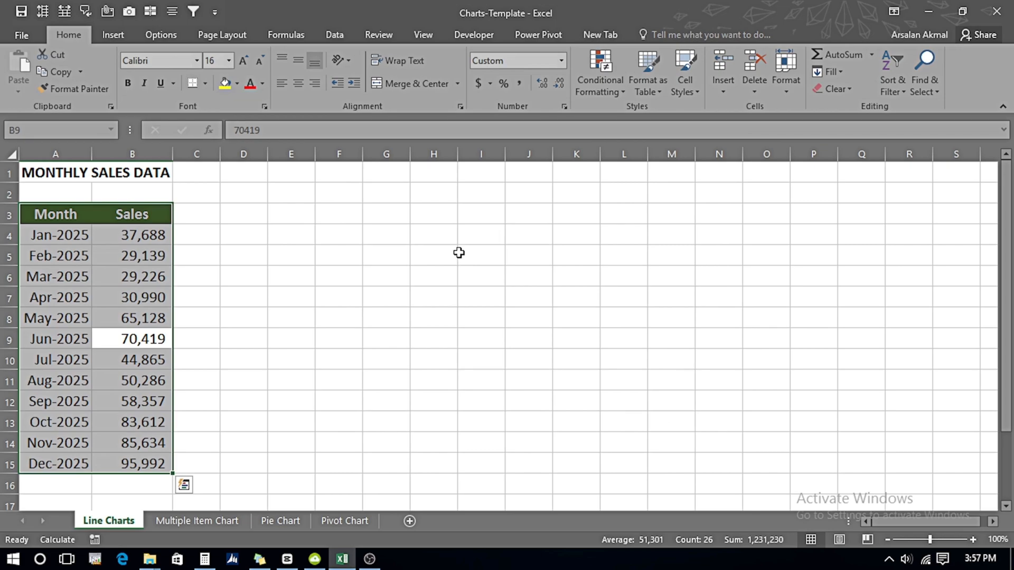
key(alt+F1)
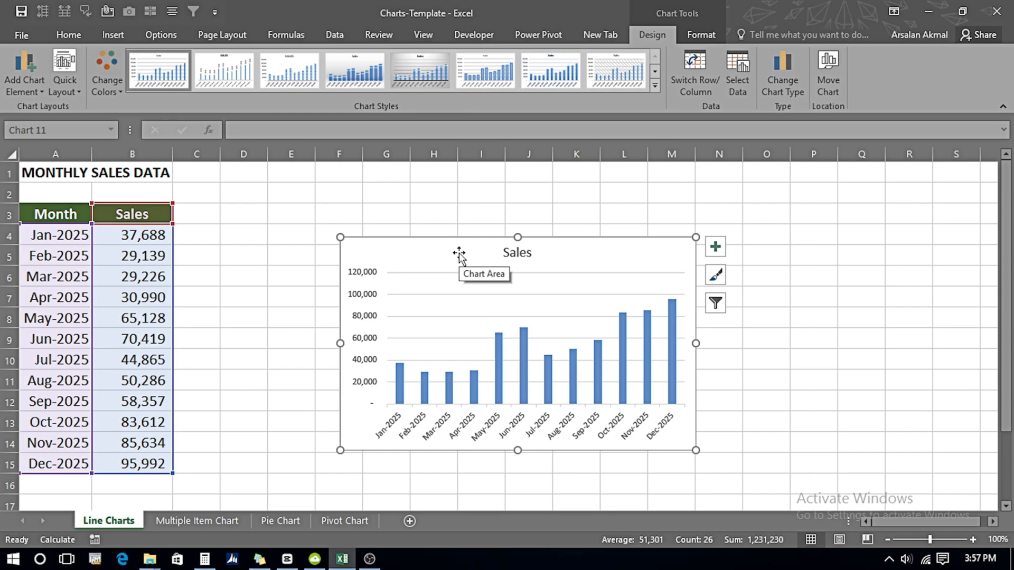
Step: Move the column chart to its own new sheet named New Bar Chart 1
drag(455, 256, 375, 210)
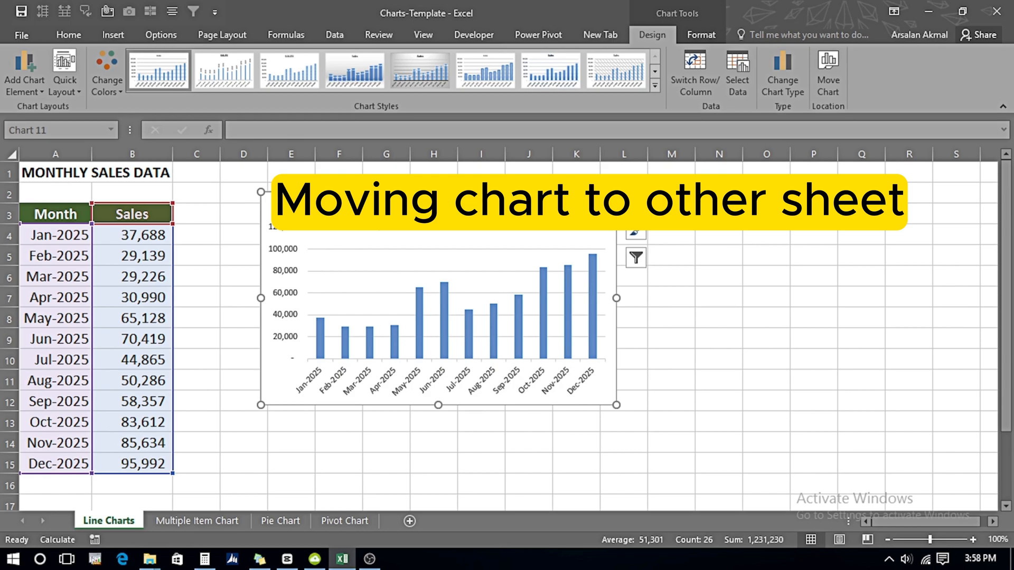
right_click(375, 229)
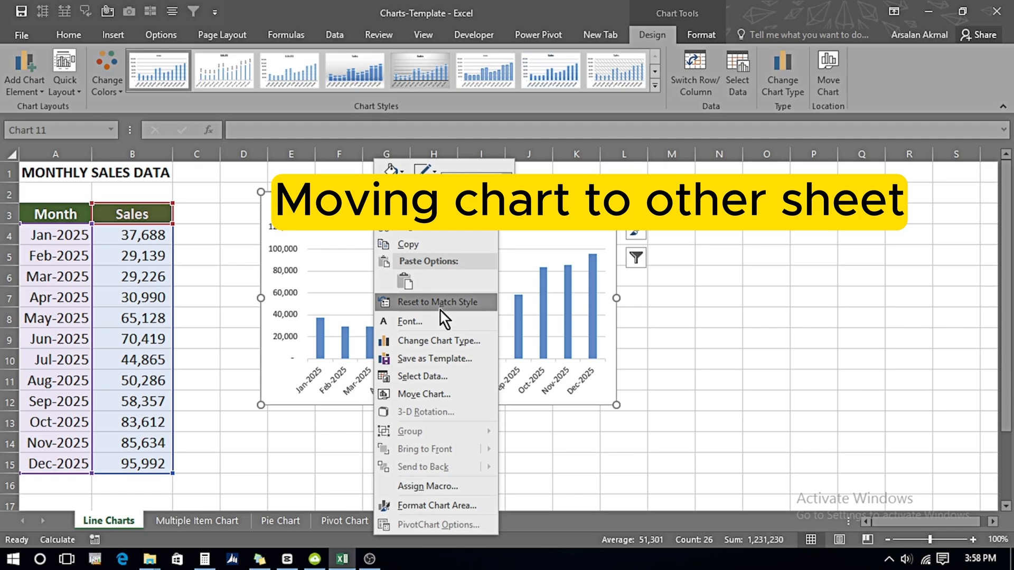
click(448, 397)
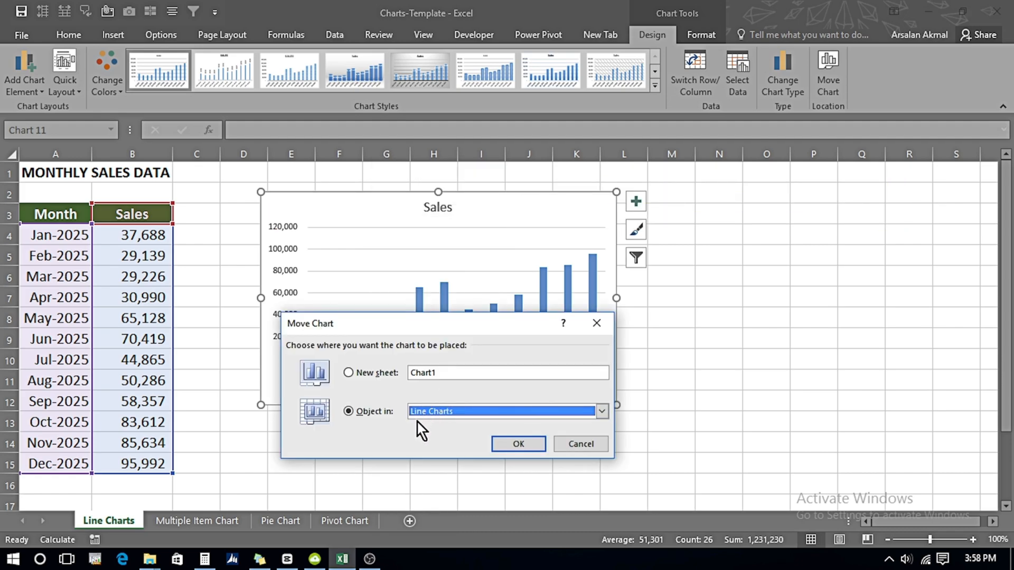
click(348, 371)
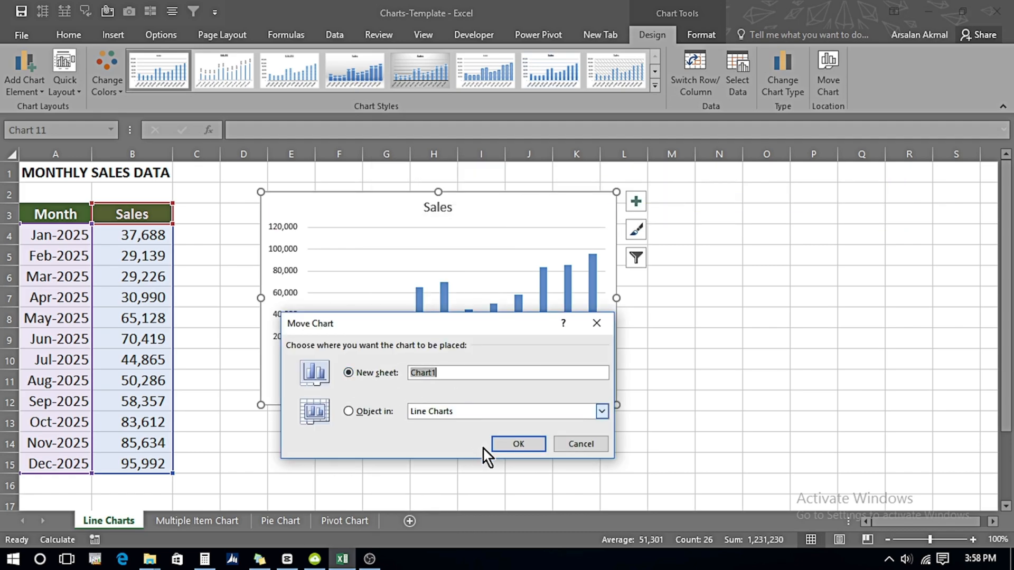
text(New Bar Chart 1)
click(525, 449)
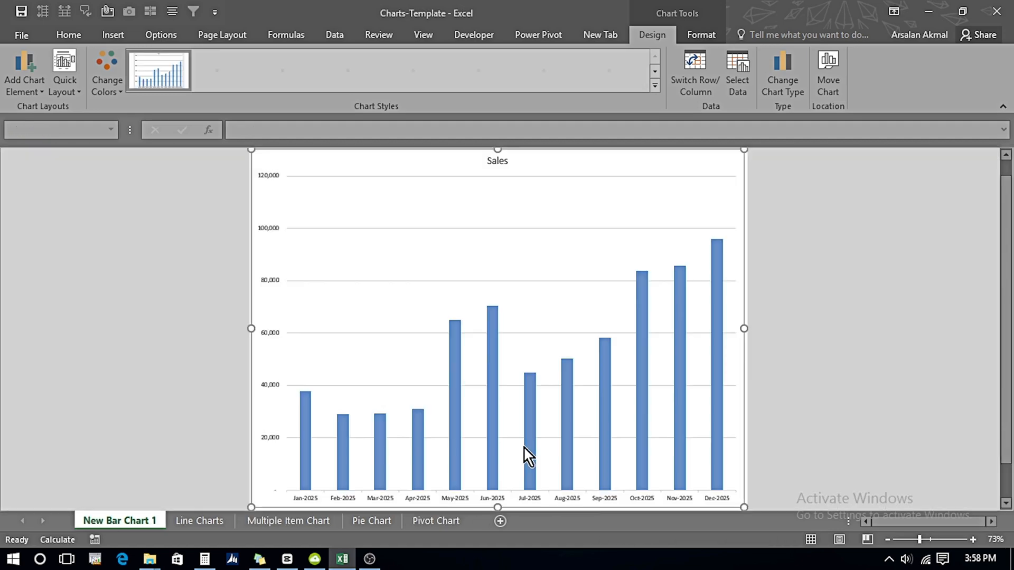
Step: Check the Line Charts sheet, and move the chart from New Bar Chart 1 back there as an embedded object
click(193, 523)
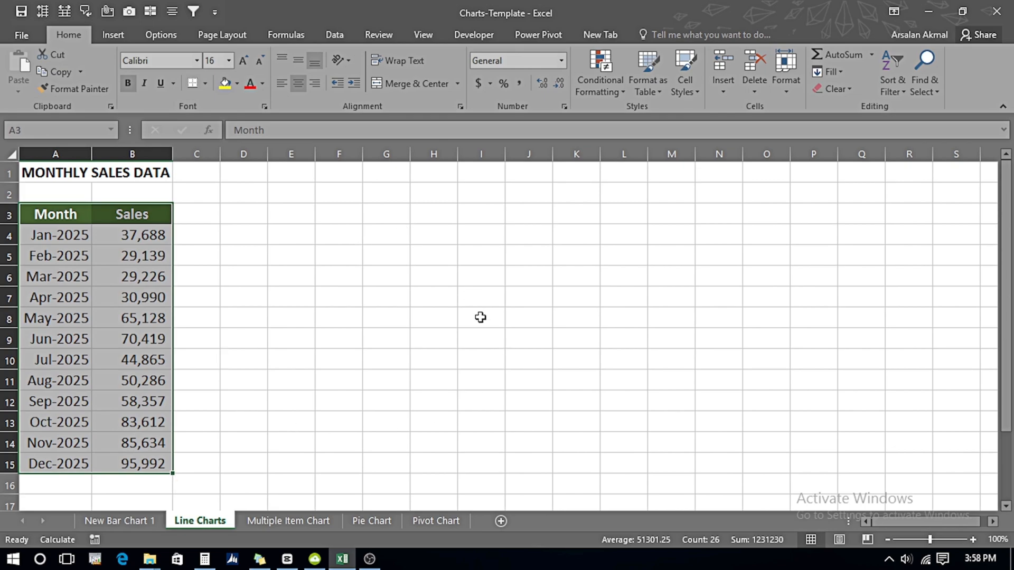
click(118, 521)
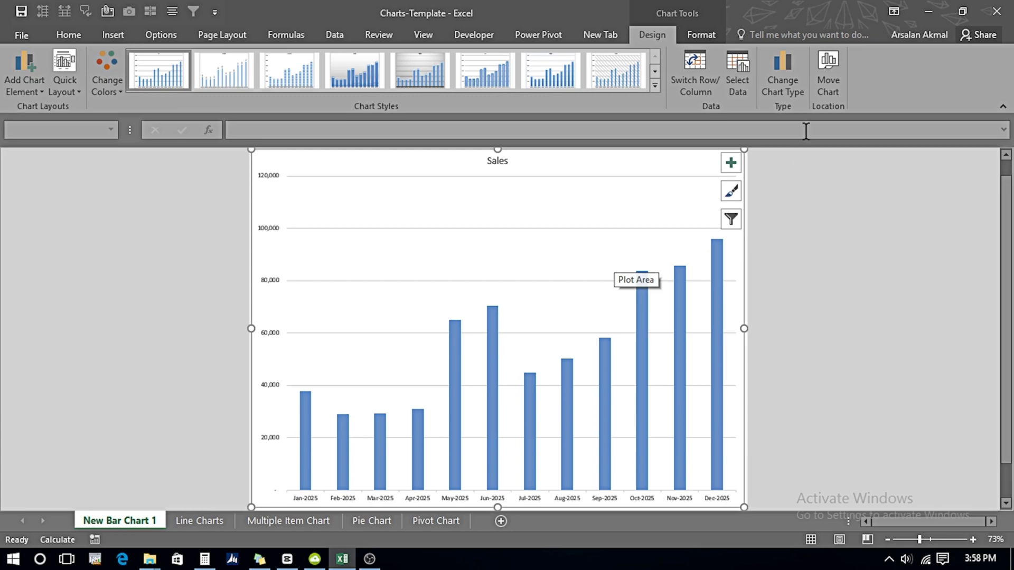
click(826, 90)
click(281, 217)
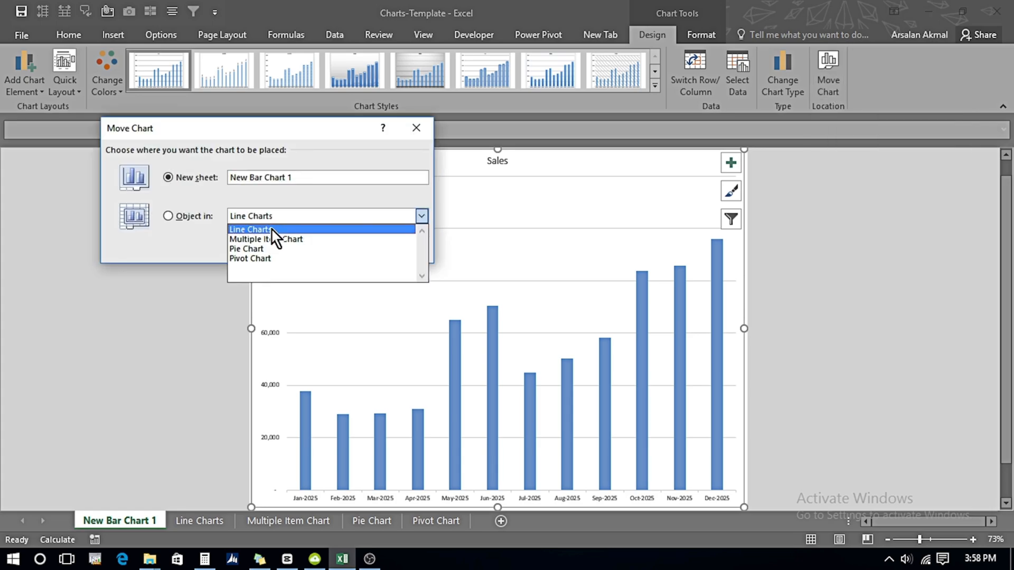
click(280, 230)
click(337, 249)
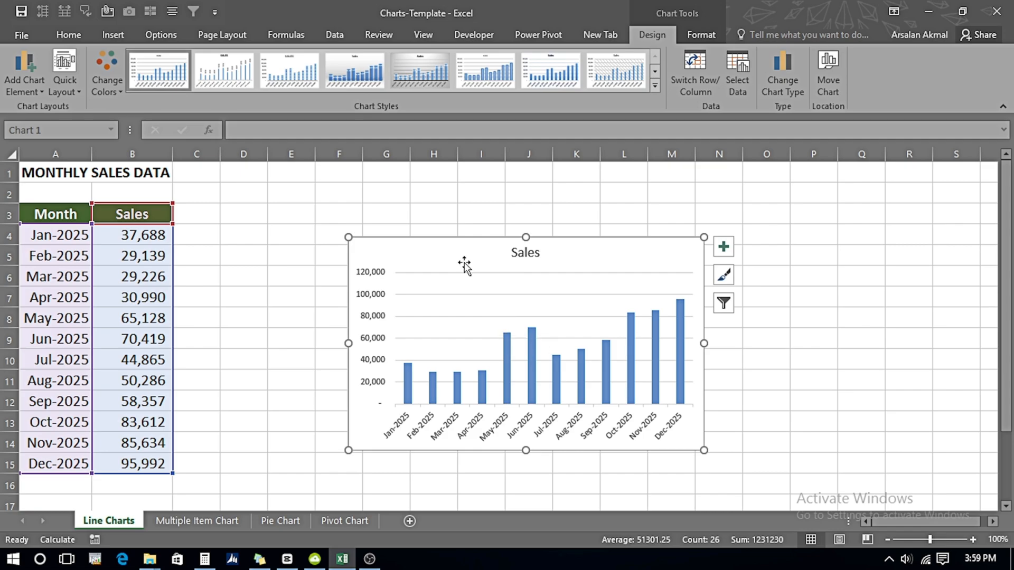
Step: Delete the embedded column chart and create a default chart of the monthly sales table on a separate chart sheet
key(Delete)
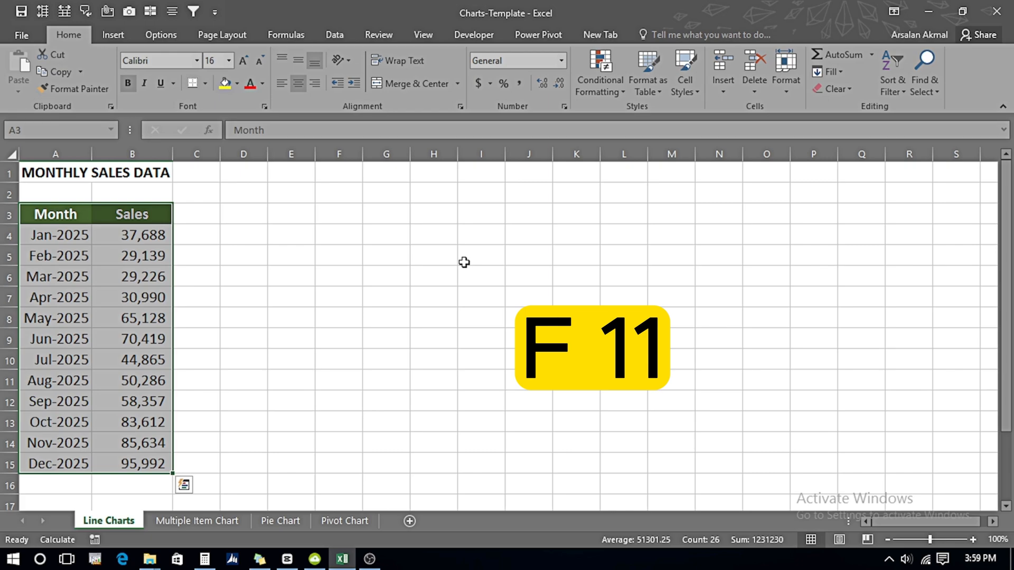
key(F11)
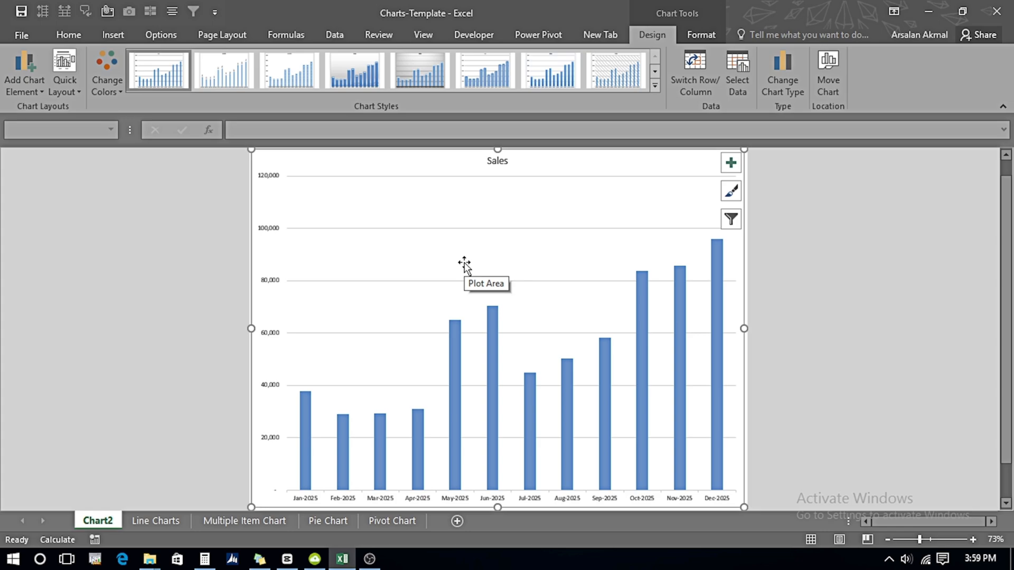
Step: Move the chart from its chart sheet into the Line Charts worksheet as an object
click(828, 77)
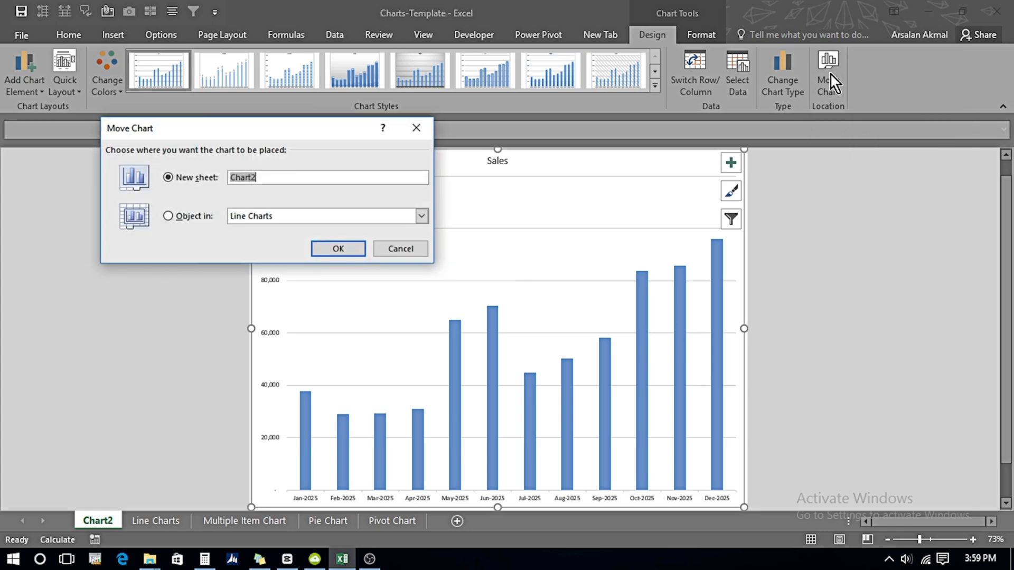
click(272, 218)
click(338, 249)
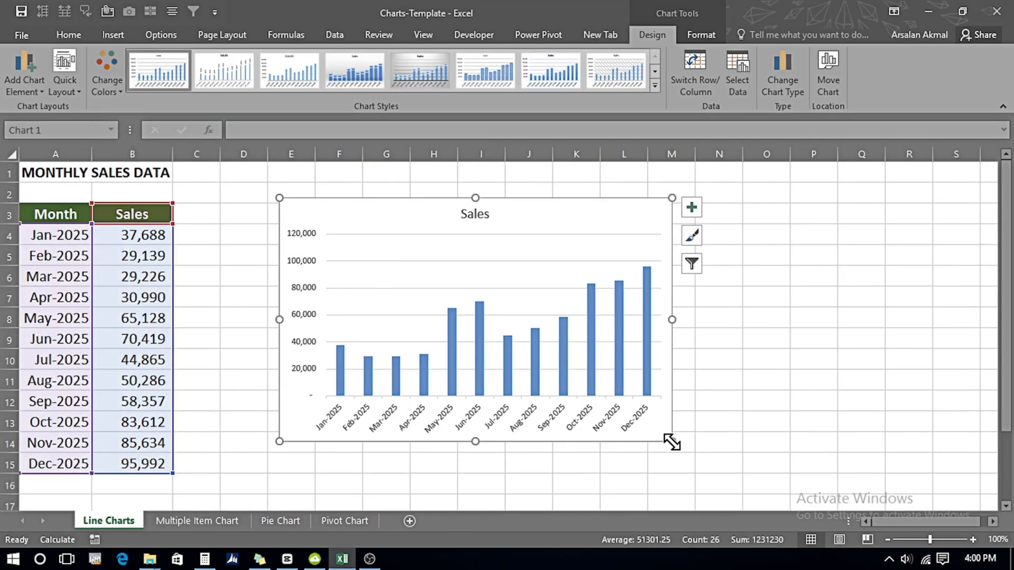
Step: Replace the chart title text with "Monthly Sales"
click(462, 214)
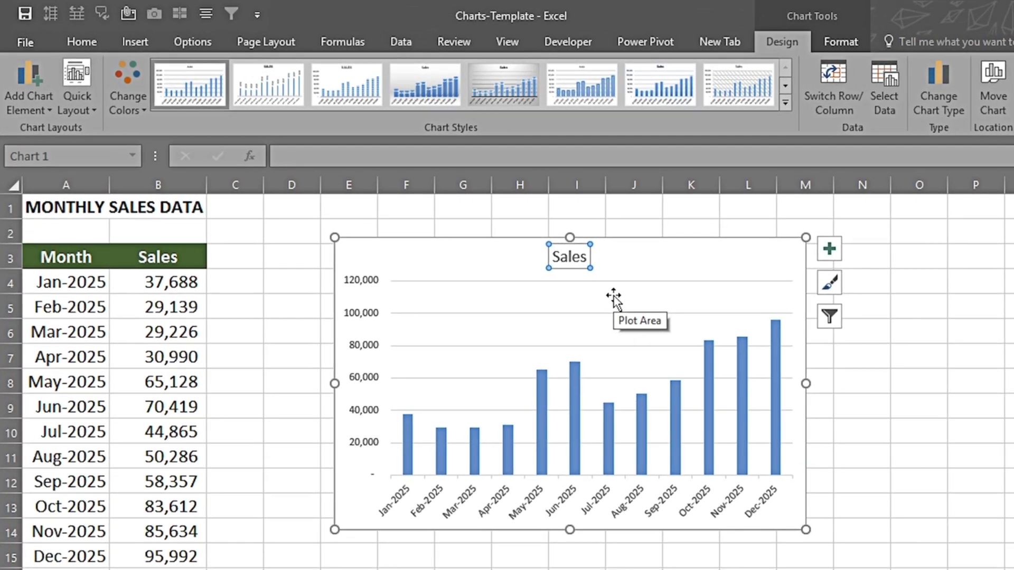
click(536, 246)
key(Home)
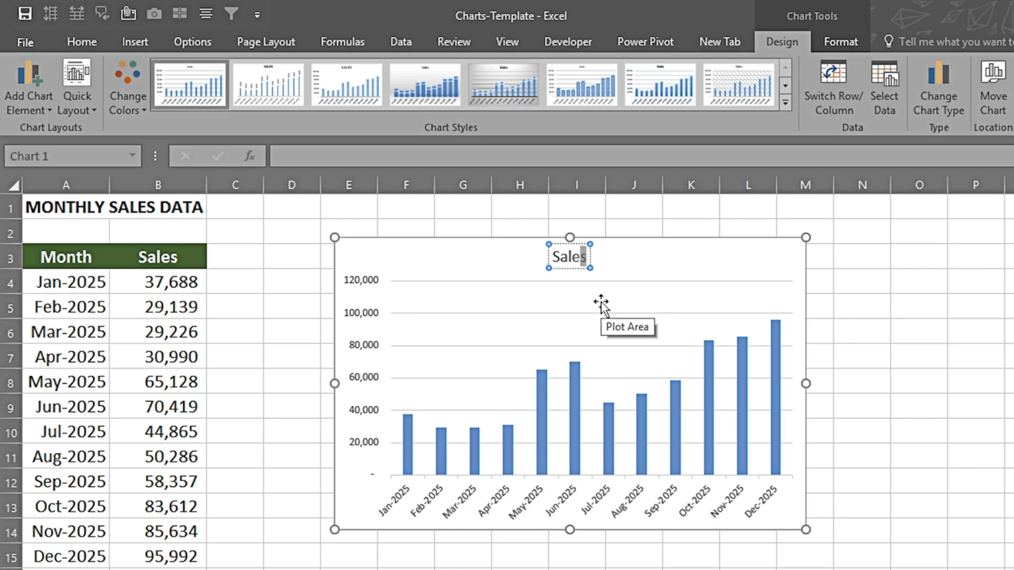
key(shift+Left)
key(shift+Left)
key(shift+Left)
text(Mont)
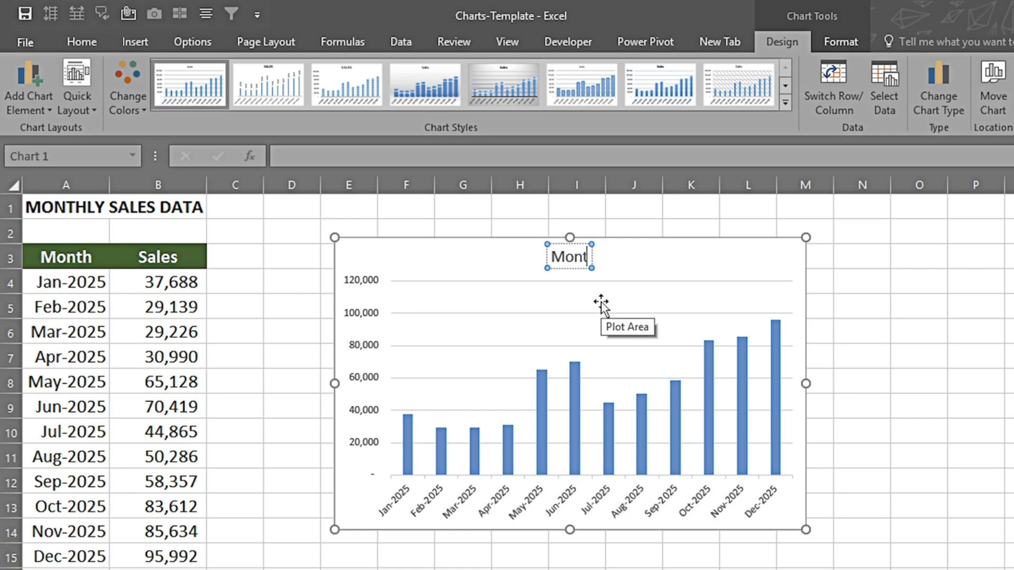
text(hly Sales)
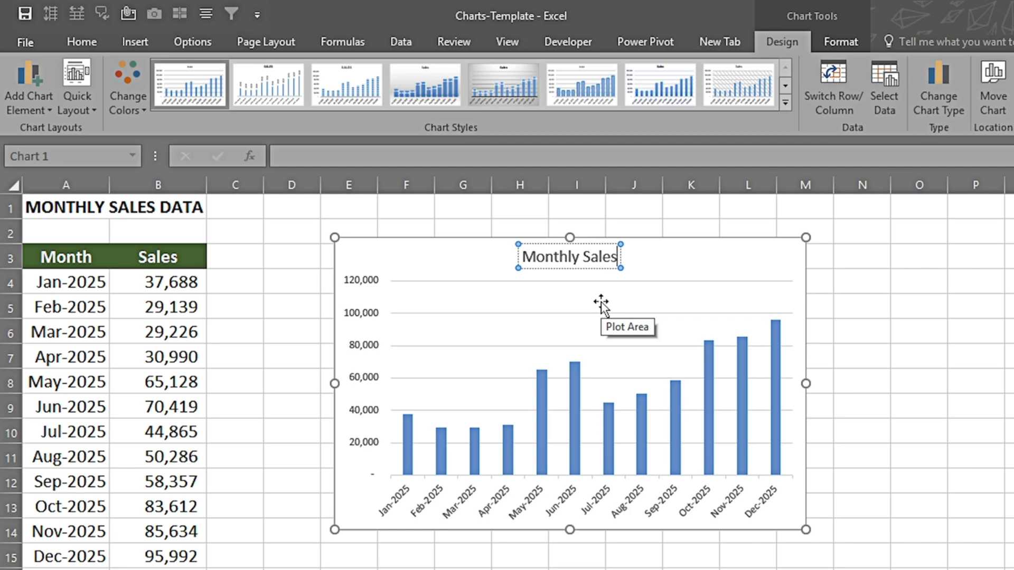
Step: Link the chart title to cell A1 with the formula ='Line Charts'!$A$1
key(ctrl+a)
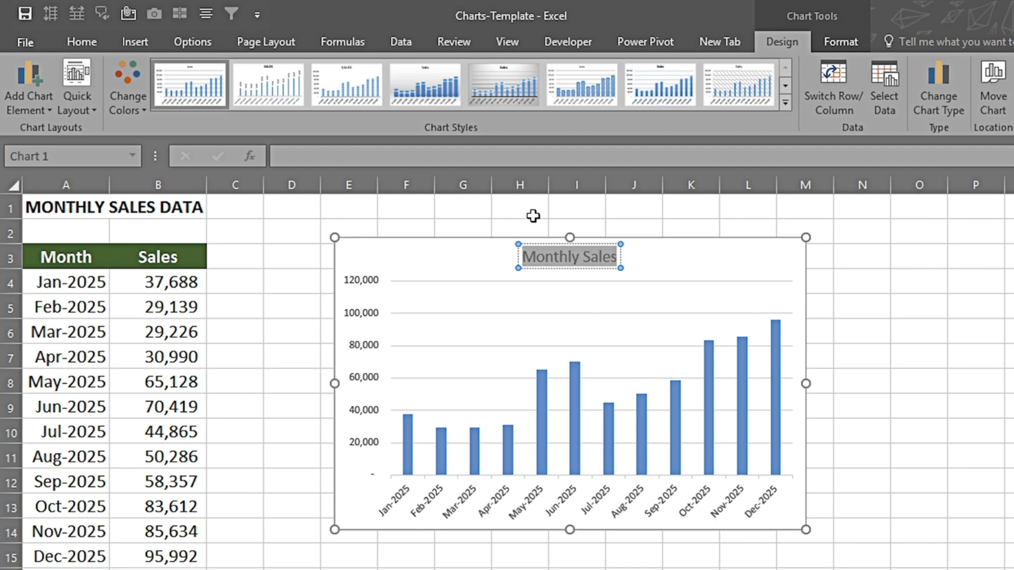
click(294, 164)
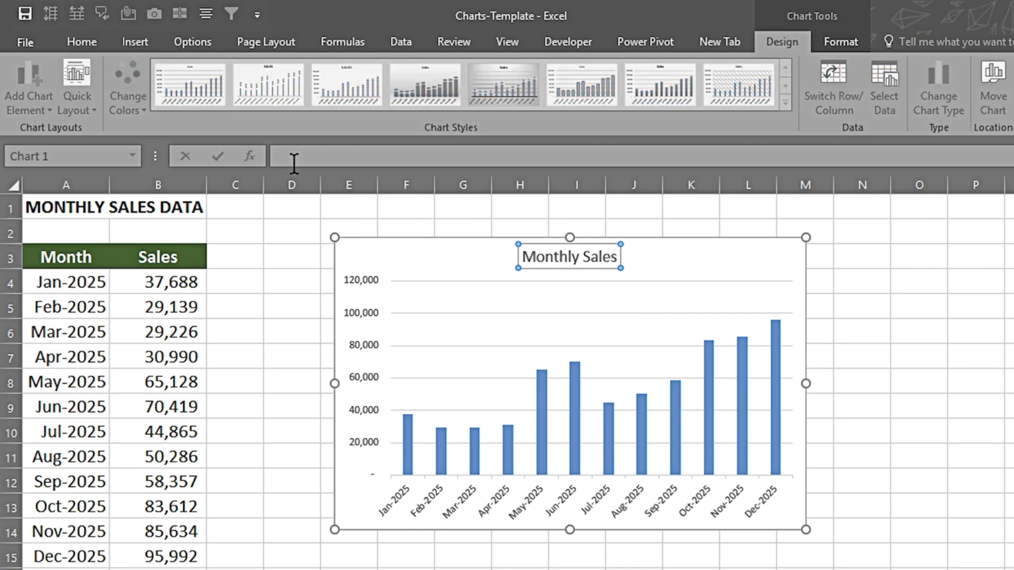
click(41, 205)
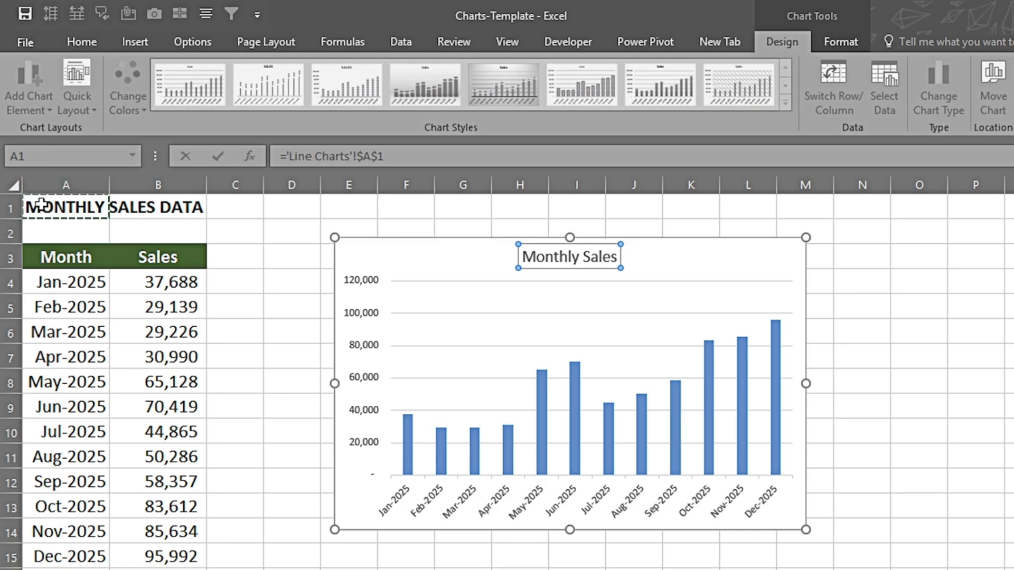
key(Return)
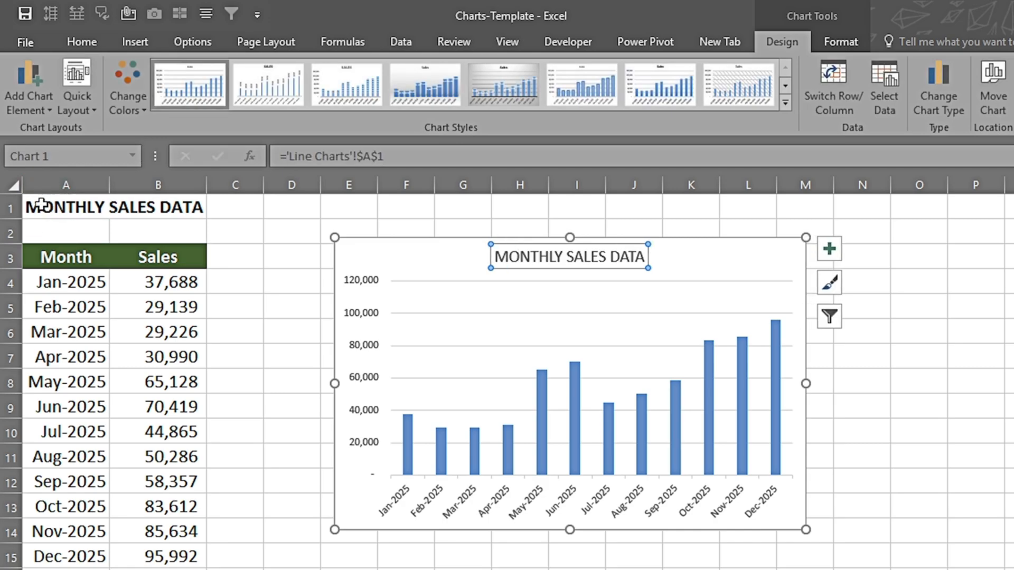
Step: Extend the heading in cell A1 to read "MONTHLY SALES DATA FOR THE YEAR 2025"
click(109, 209)
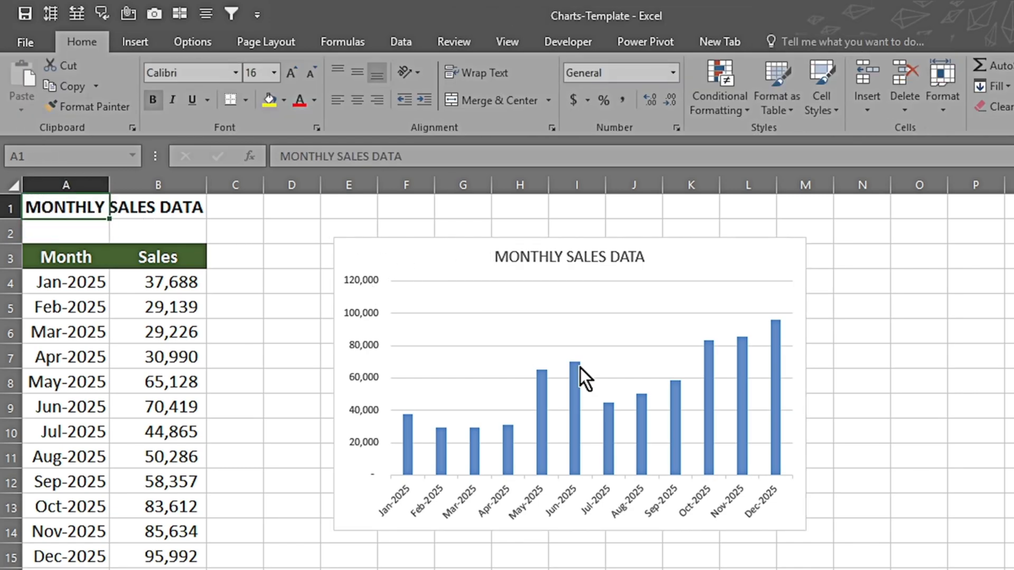
key(F2)
text(FOR THE YE)
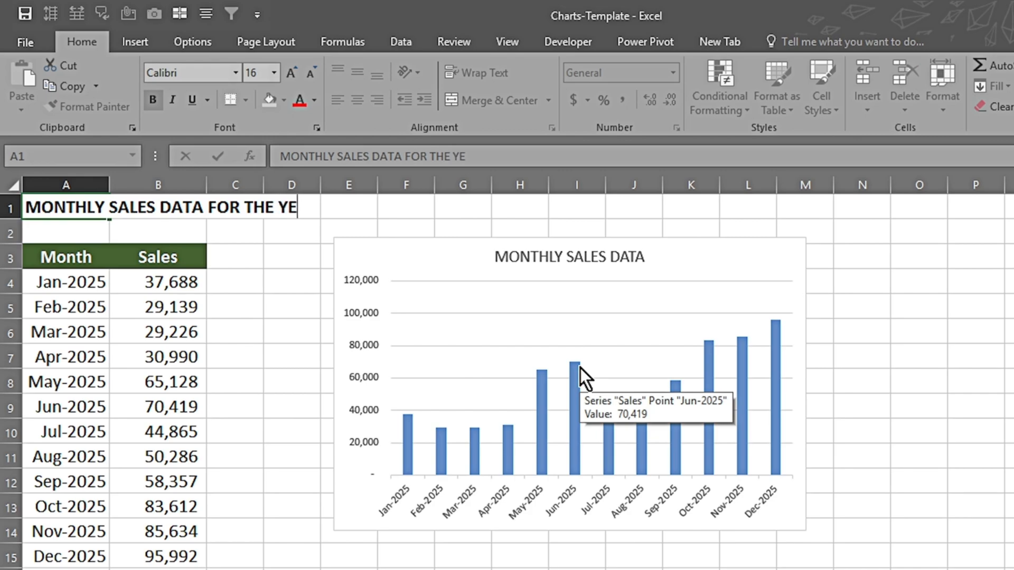
text(AR 2025)
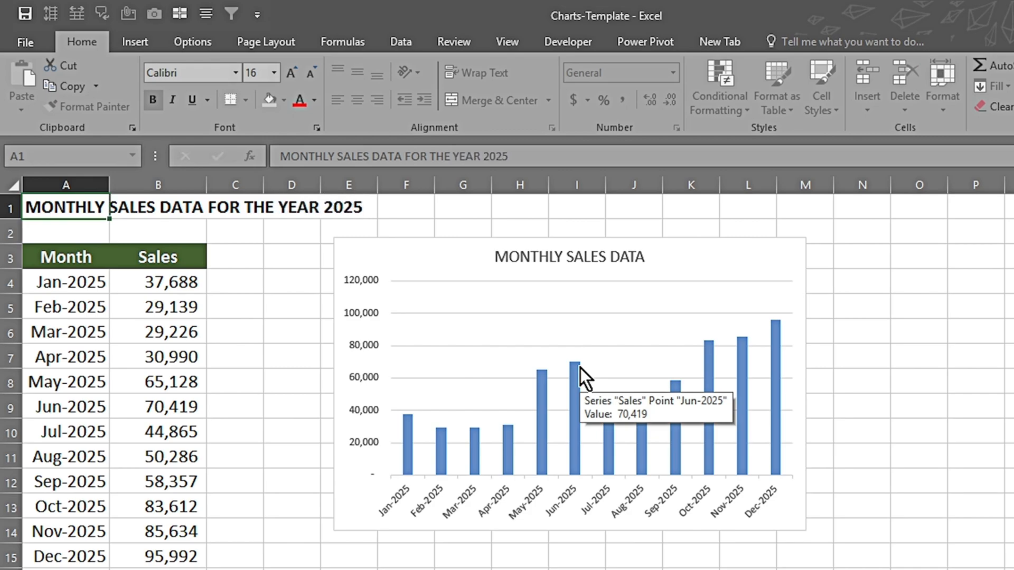
key(Return)
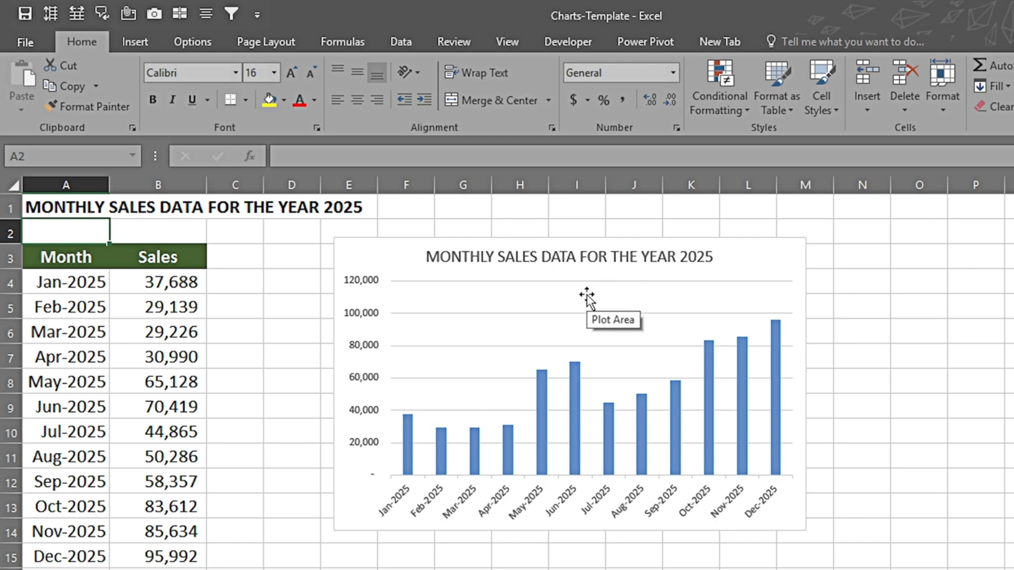
Step: Widen the chart so its right edge reaches about the middle of column N
click(646, 312)
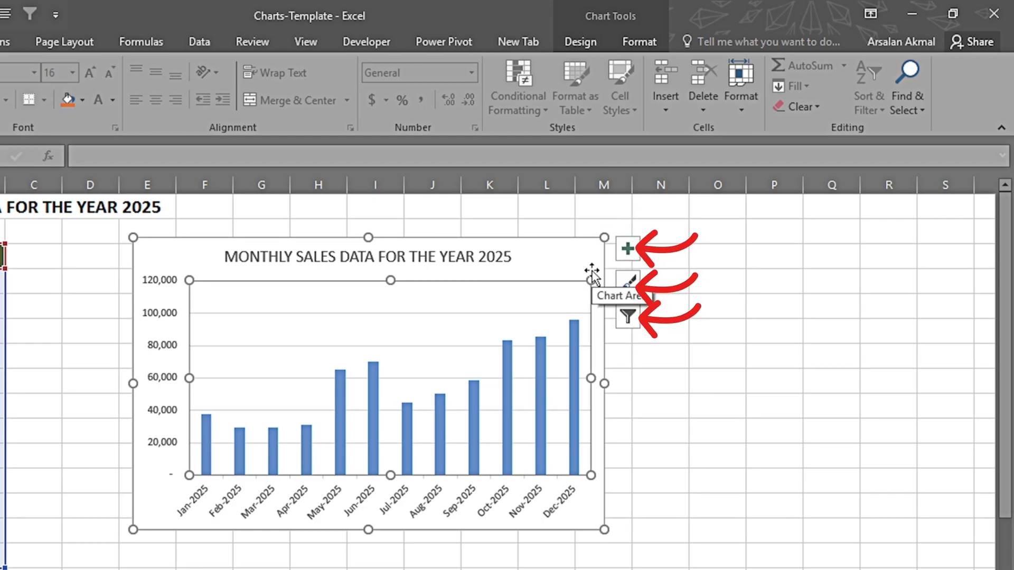
drag(602, 241, 658, 236)
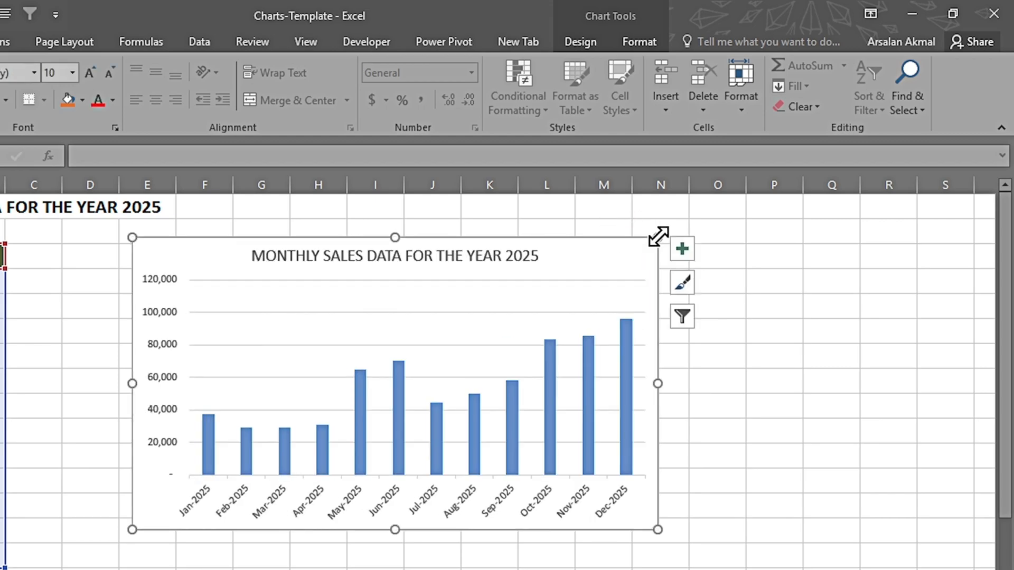
Step: Hide both chart axes together and show them again
click(682, 250)
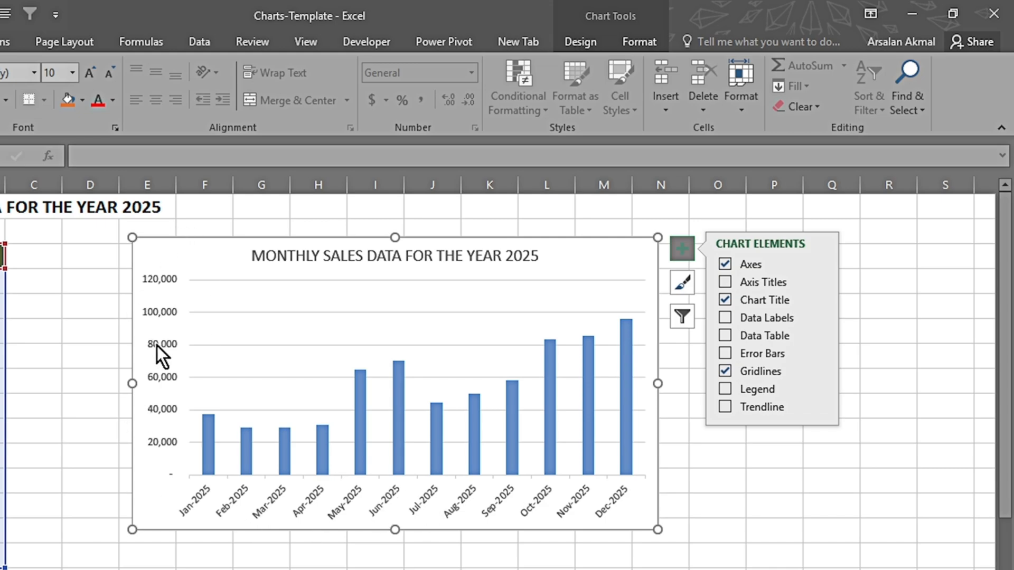
click(724, 264)
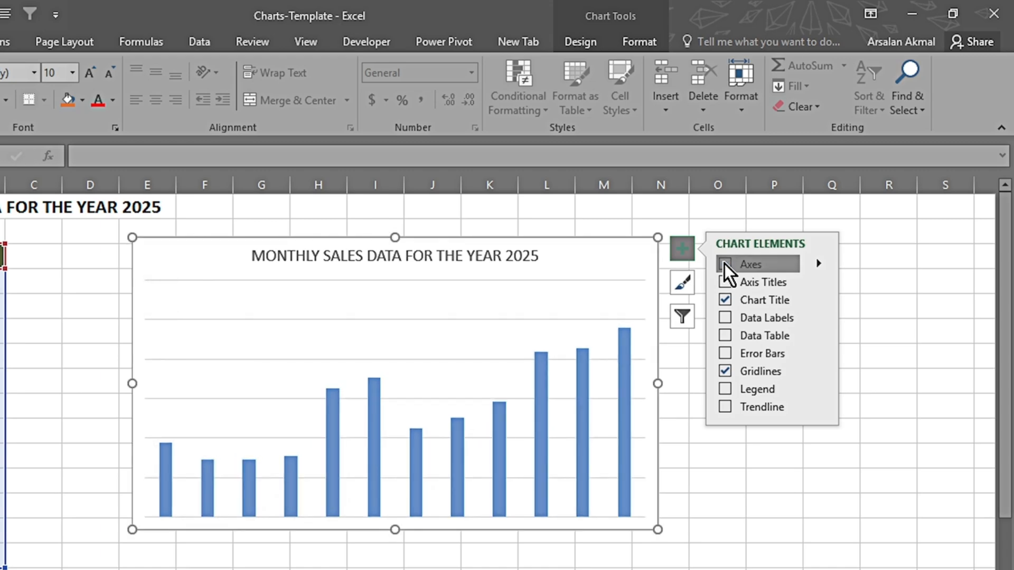
click(724, 264)
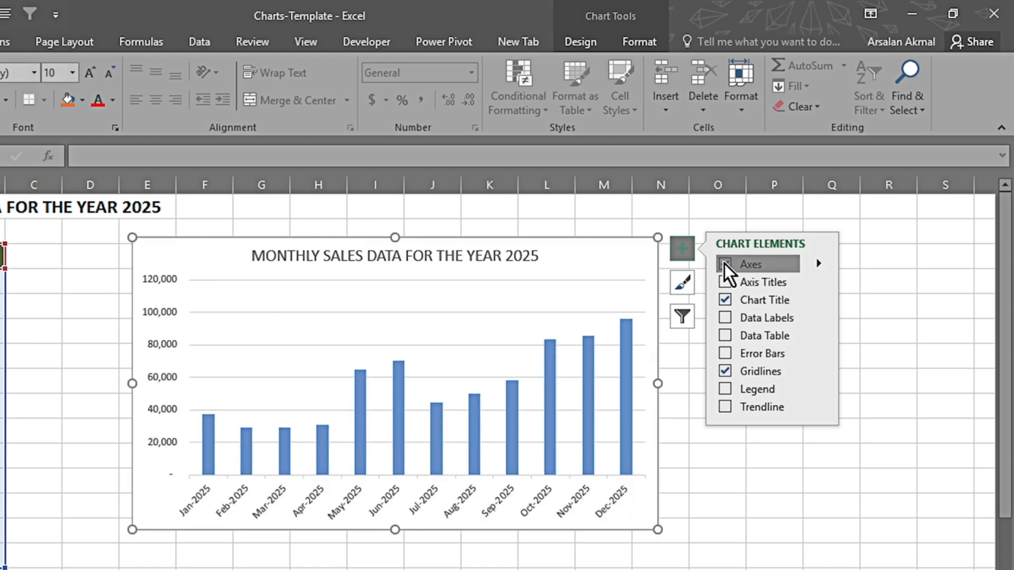
Step: Hide and restore the Primary Horizontal axis, followed by the Primary Vertical axis
click(818, 263)
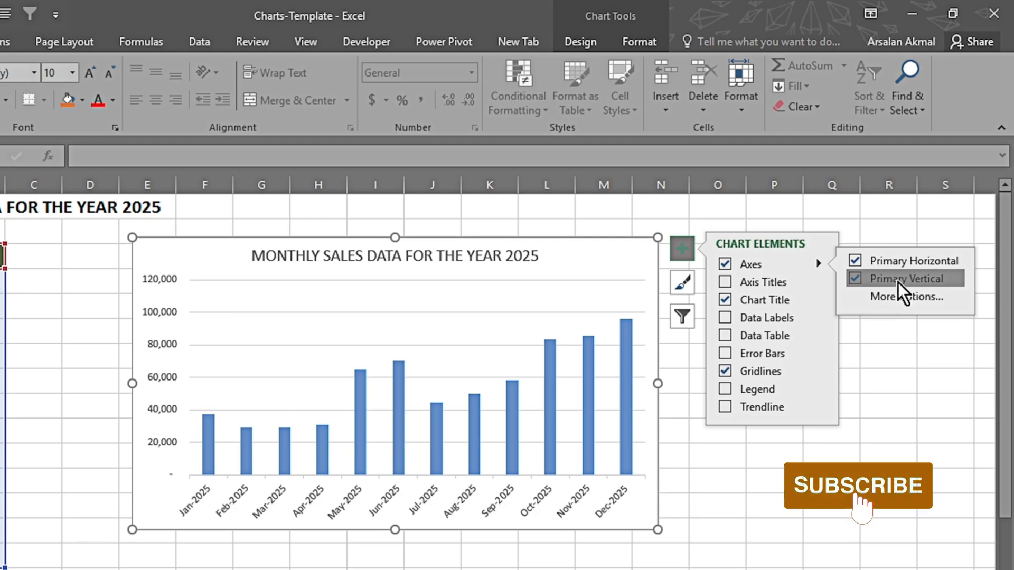
click(857, 264)
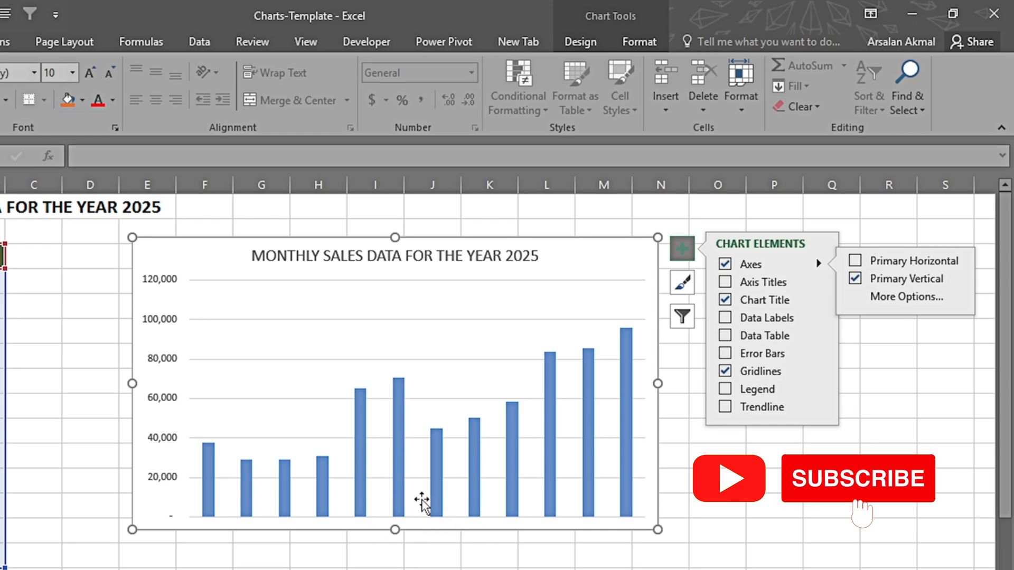
click(855, 261)
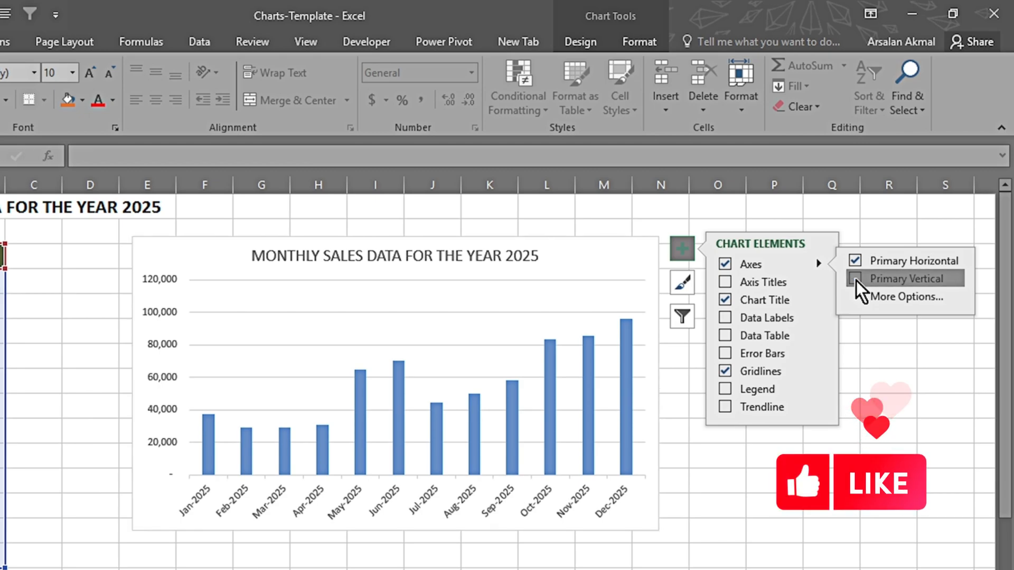
click(855, 280)
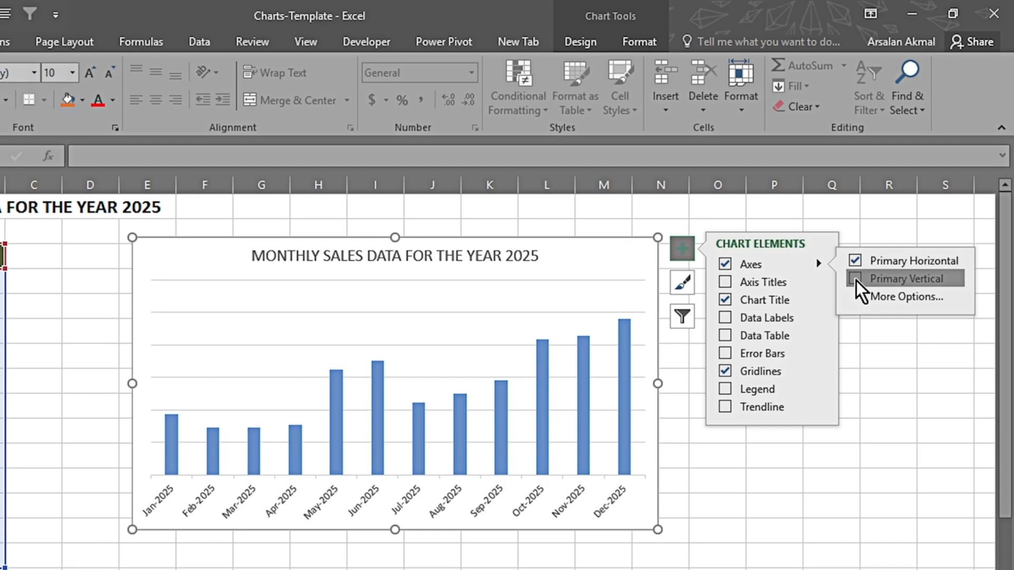
click(856, 279)
Step: Add axis titles to the monthly sales chart
click(724, 282)
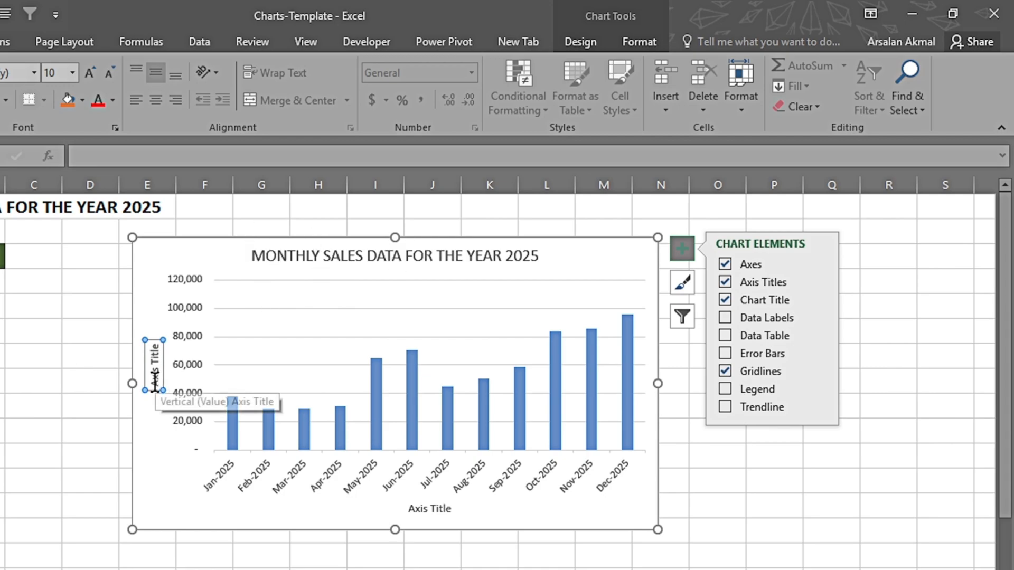
Step: Replace the vertical axis title's placeholder text with "sALES IN dOLLARS"
click(154, 382)
key(Home)
key(shift+Right)
key(shift+Right)
key(shift+Right)
key(shift+Right)
key(shift+Right)
key(shift+Right)
key(shift+Right)
key(shift+Right)
key(shift+Right)
key(shift+Right)
text(sALES)
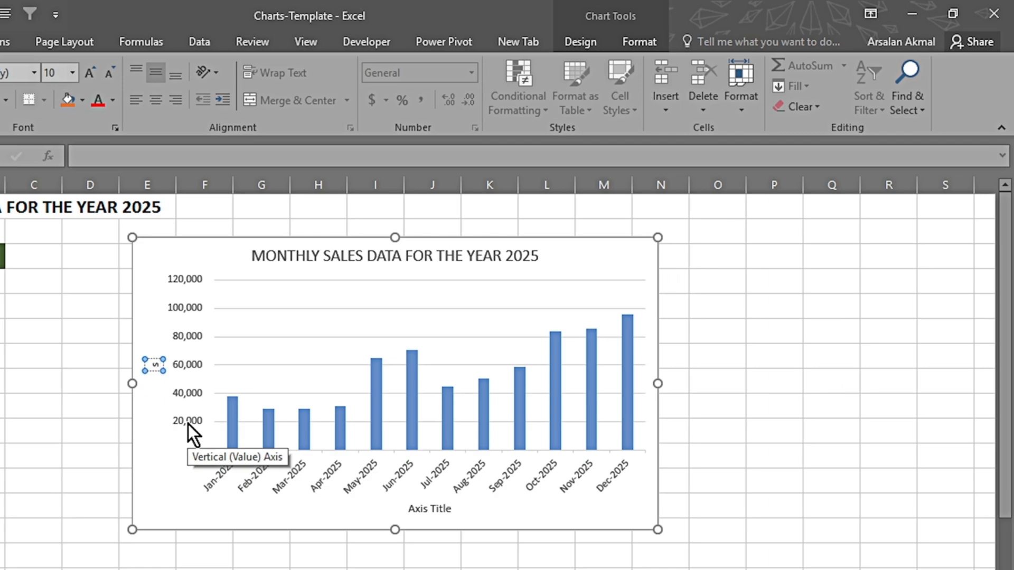
text( IN dOLLA)
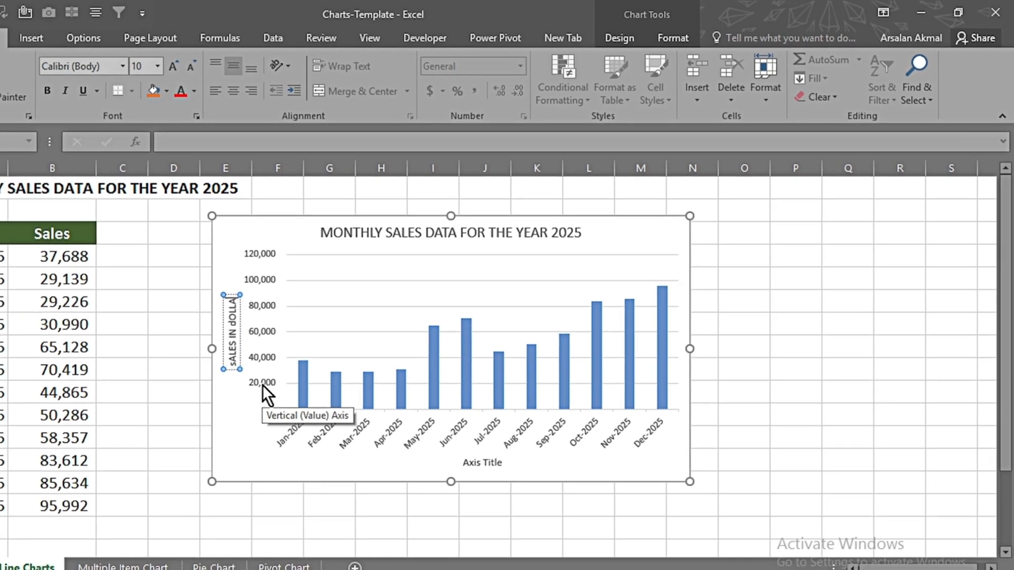
text(RS)
Step: Format the vertical axis title text as bold with a font size of 12
key(shift+Left)
key(shift+Left)
key(shift+Left)
key(shift+Left)
key(shift+Left)
key(shift+Left)
key(shift+Left)
key(shift+Left)
key(shift+Left)
key(shift+Left)
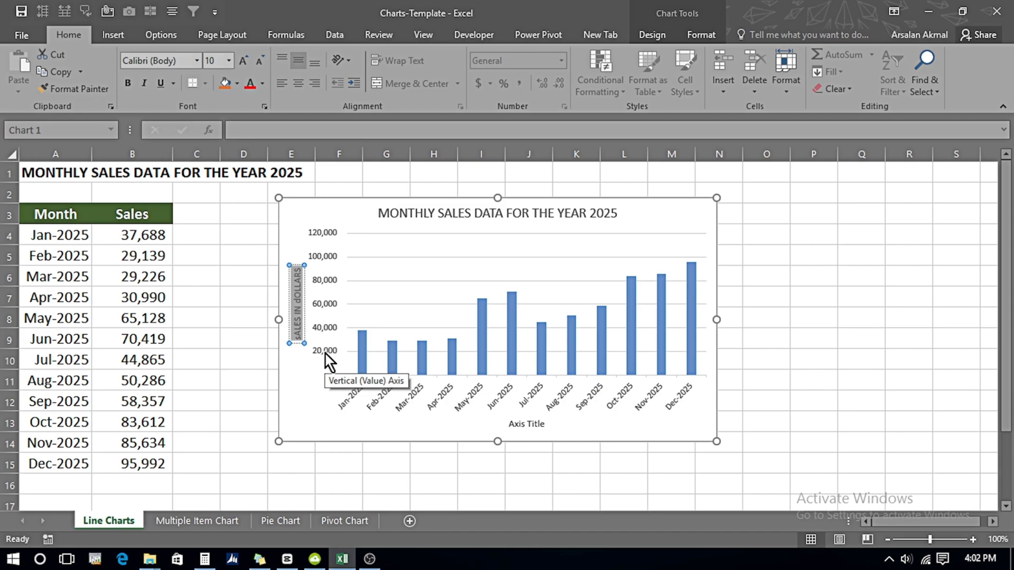
click(242, 60)
click(243, 61)
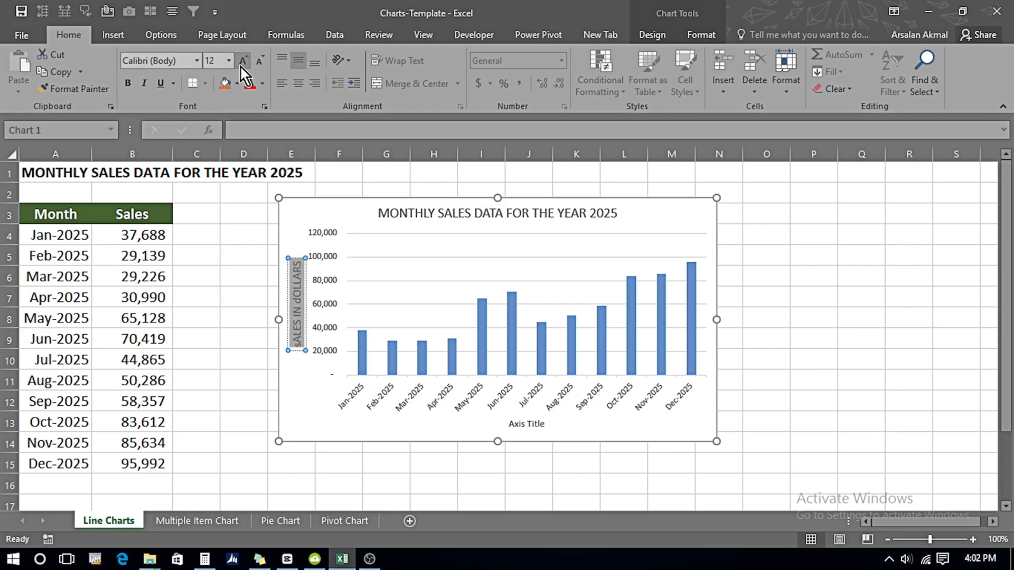
click(127, 83)
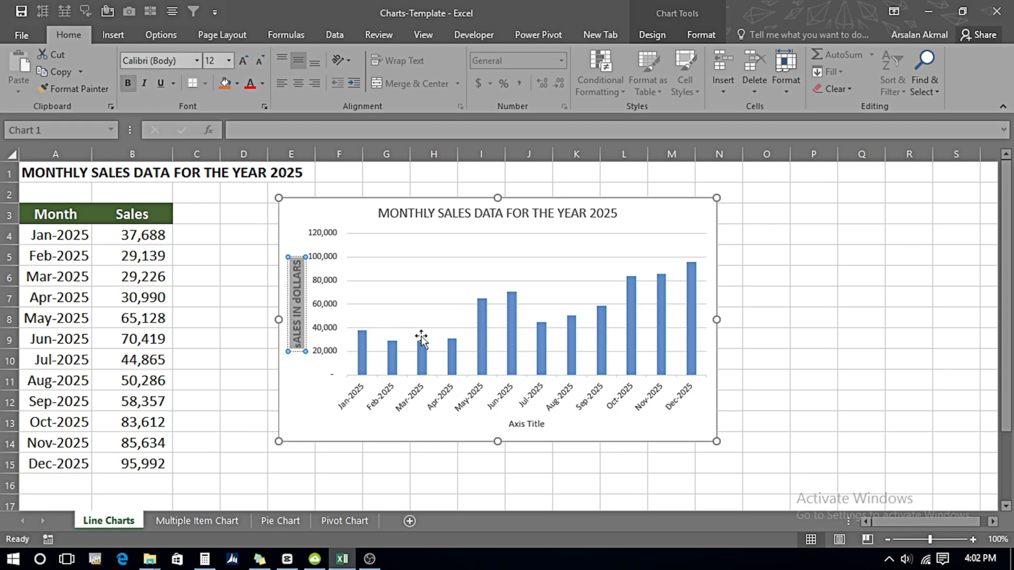
Step: Copy the vertical axis title's formatting onto both words of the horizontal axis title with Format Painter
click(79, 89)
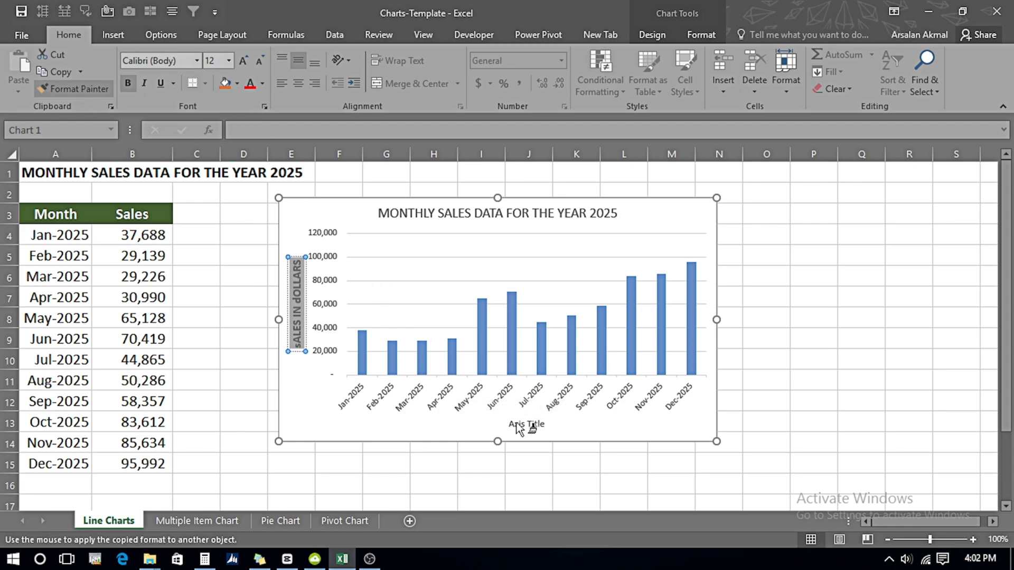
click(518, 426)
click(79, 89)
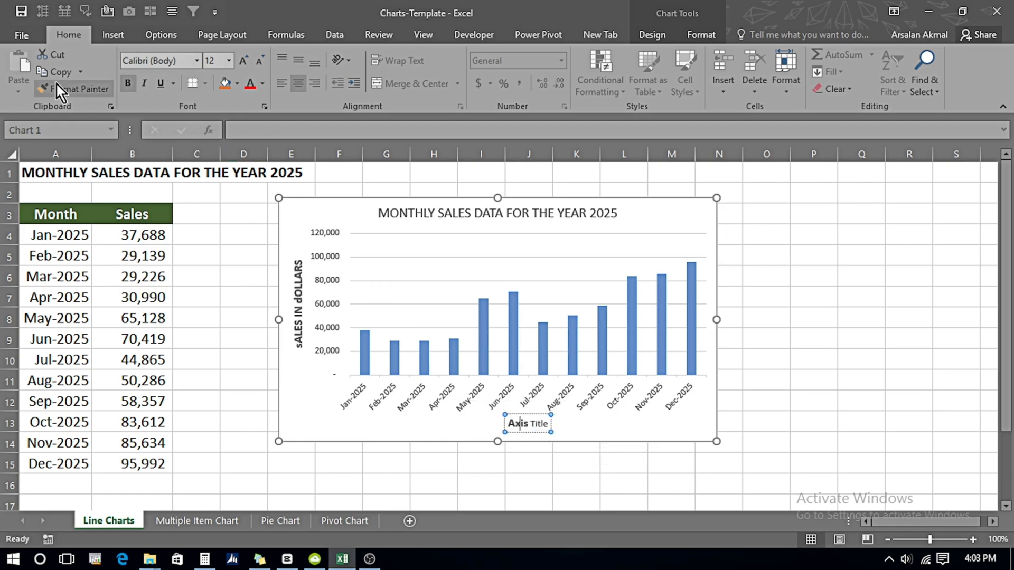
drag(530, 425, 550, 426)
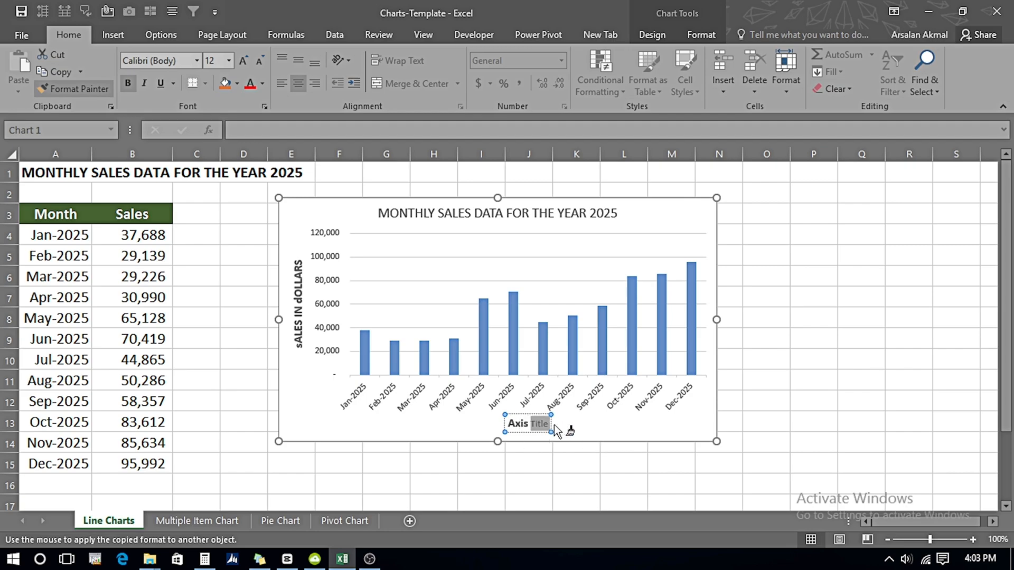
Step: Change the horizontal axis title text to "Months"
key(shift+Left)
key(shift+Left)
key(shift+Left)
key(shift+Left)
key(shift+Left)
key(shift+Left)
key(shift+Left)
key(shift+Left)
text(mONTHS)
key(BackSpace)
key(BackSpace)
key(BackSpace)
key(BackSpace)
key(BackSpace)
key(BackSpace)
text(Months)
Step: Correct the capitalisation of the vertical axis title so it reads "Sales in Dollars"
click(297, 335)
key(Home)
key(shift+Right)
key(shift+Right)
key(shift+Right)
key(shift+Right)
key(shift+Right)
key(shift+Right)
key(shift+Right)
key(shift+Right)
key(shift+Right)
key(shift+Right)
key(shift+Right)
key(shift+Right)
key(shift+Right)
key(shift+Right)
key(shift+Right)
key(shift+Right)
text(Sales in Dollars)
Step: Show and hide the chart's data labels, followed by its data table
click(736, 206)
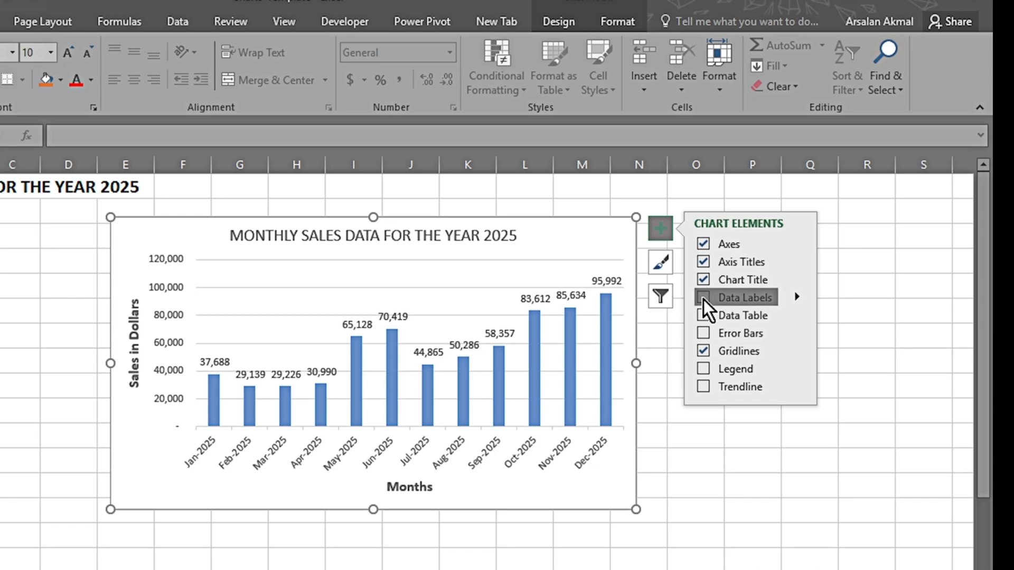
click(703, 298)
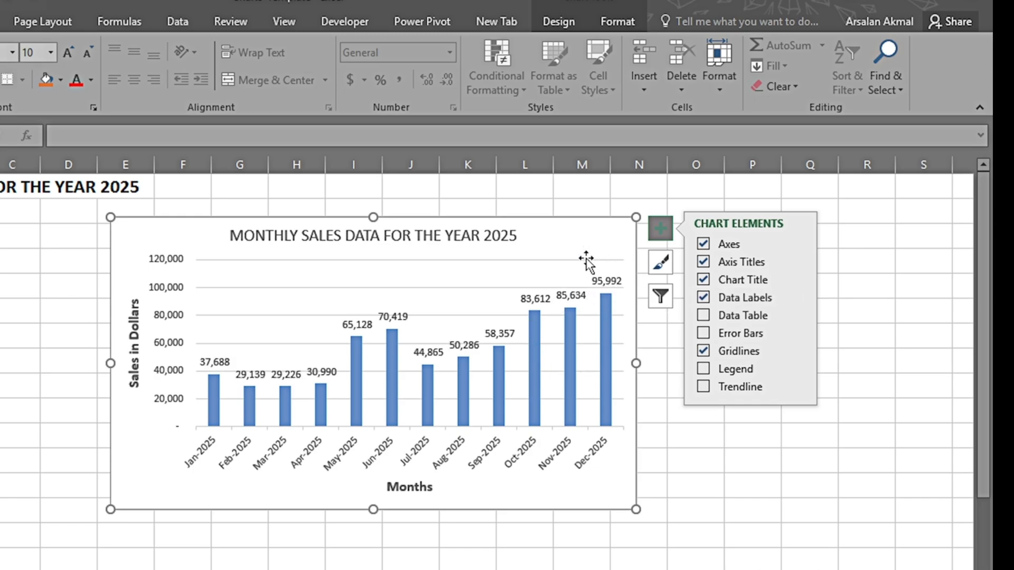
mouse_move(532, 327)
click(703, 300)
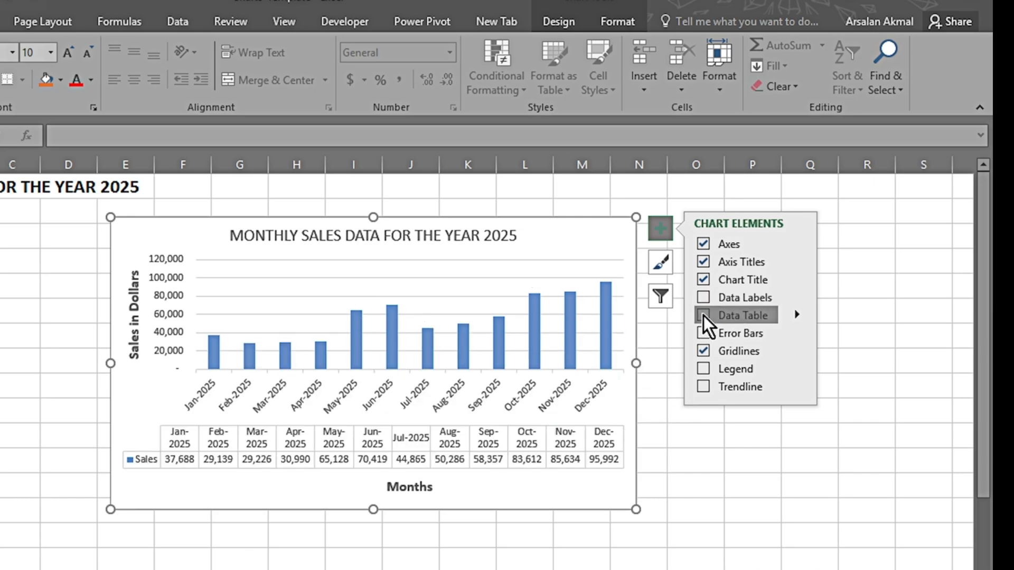
click(704, 315)
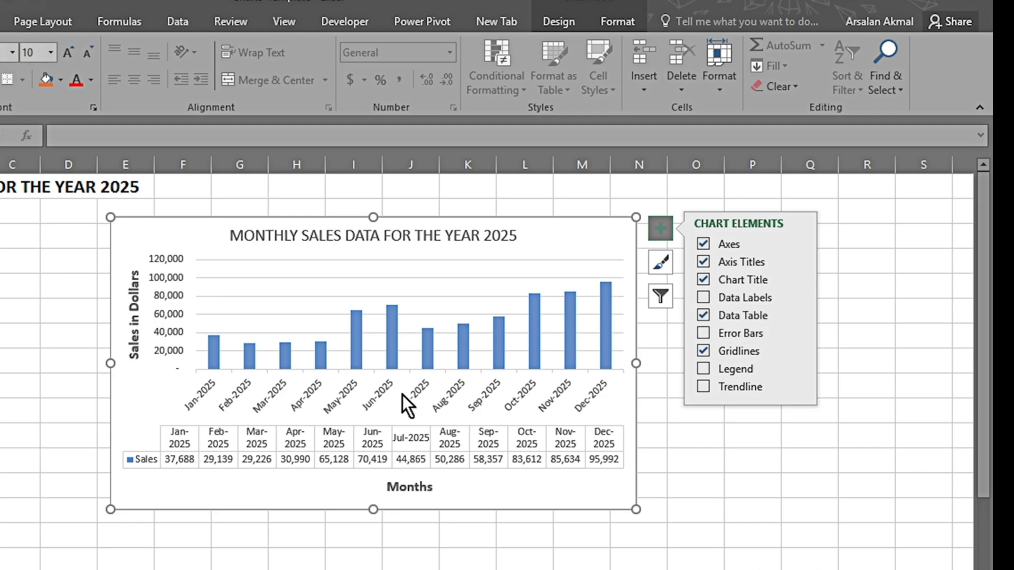
click(704, 315)
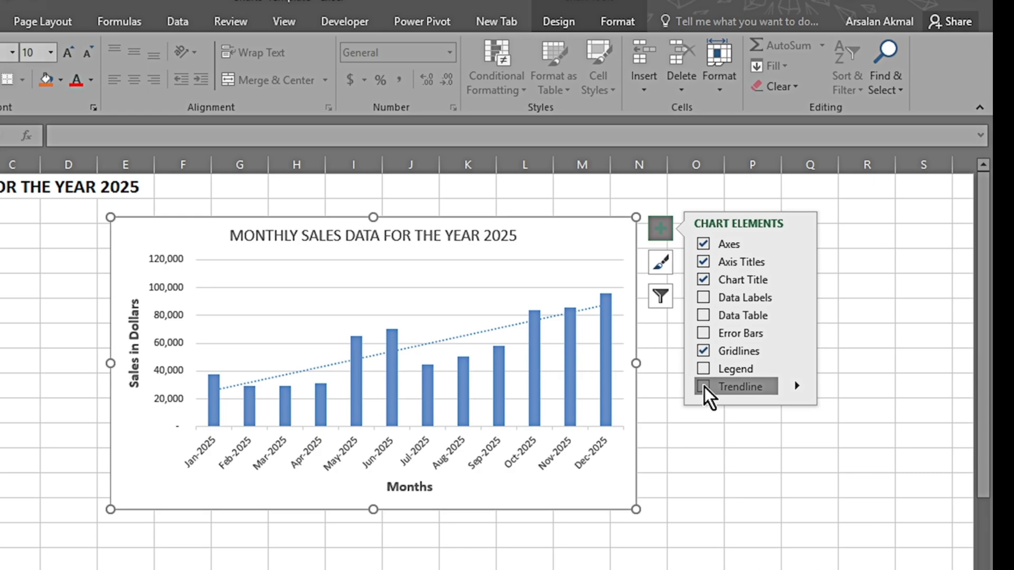
Step: Try the dark grey chart style with gradient blue columns, view the colour palettes and undo the style
click(659, 262)
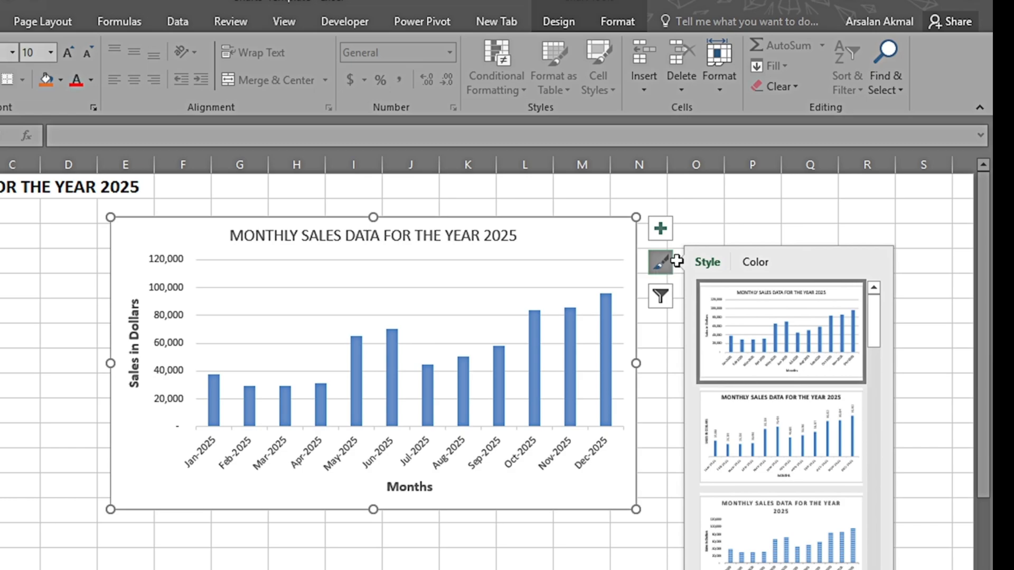
click(747, 260)
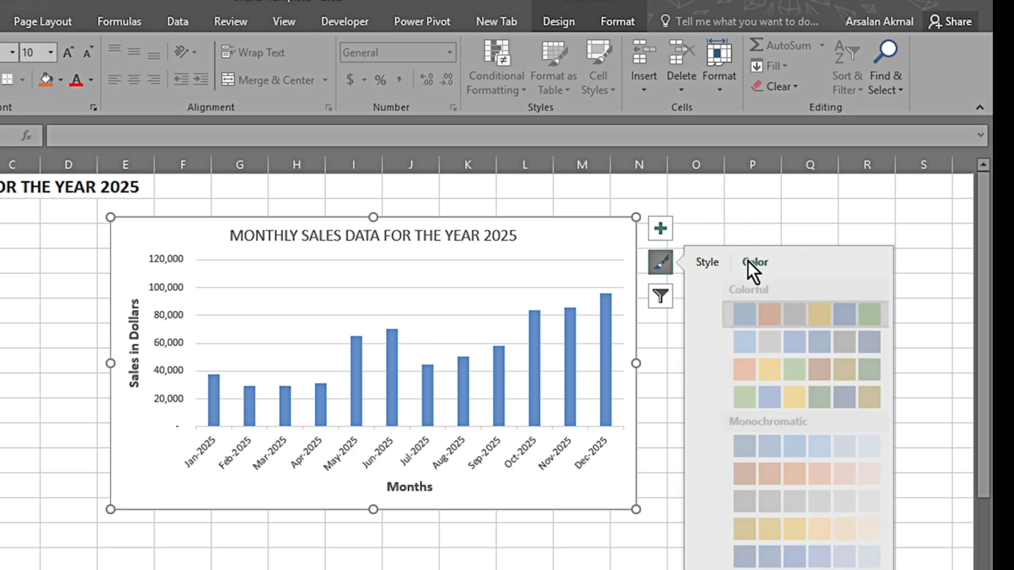
click(704, 262)
drag(875, 313, 875, 430)
click(808, 476)
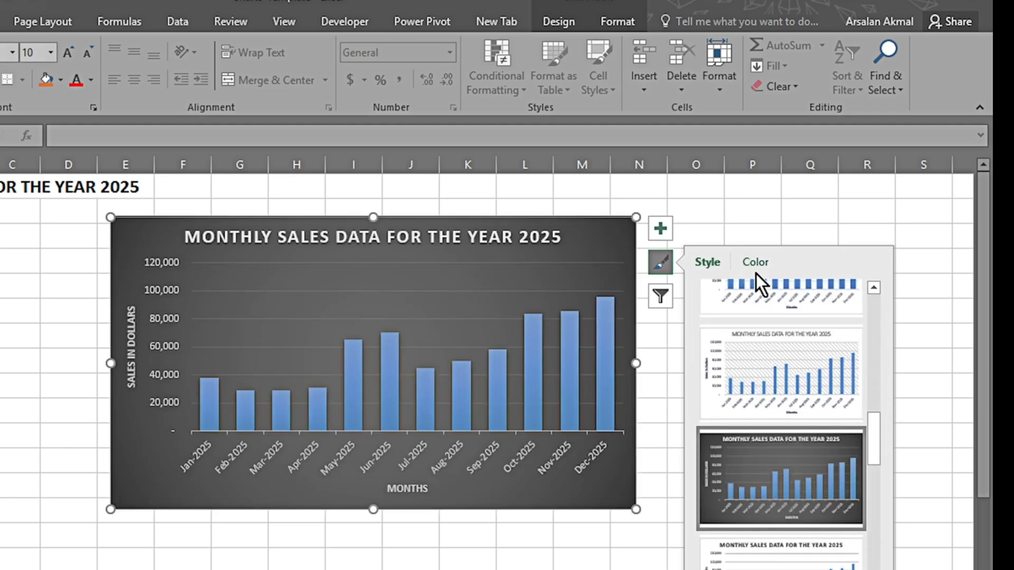
click(755, 262)
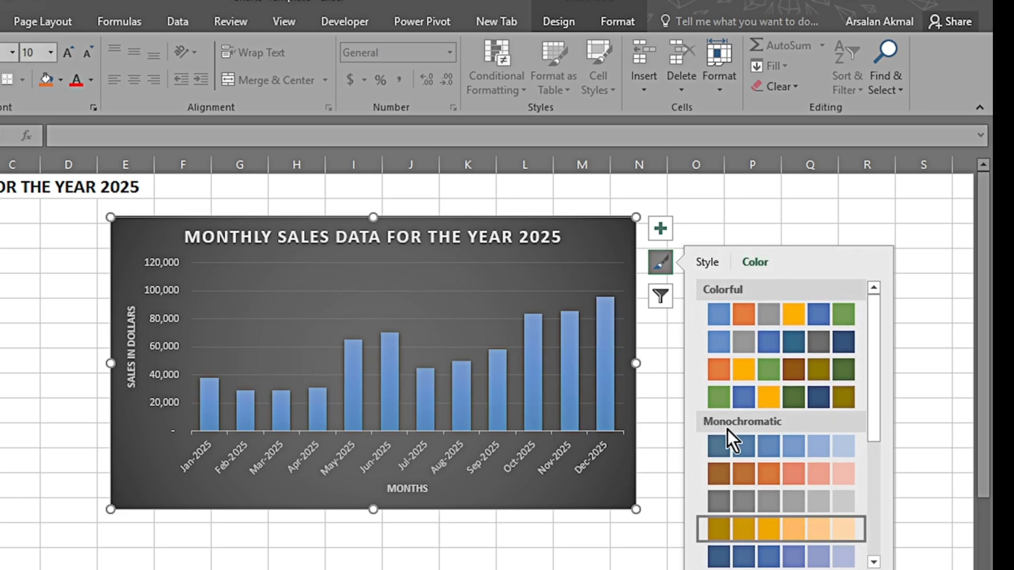
key(ctrl+z)
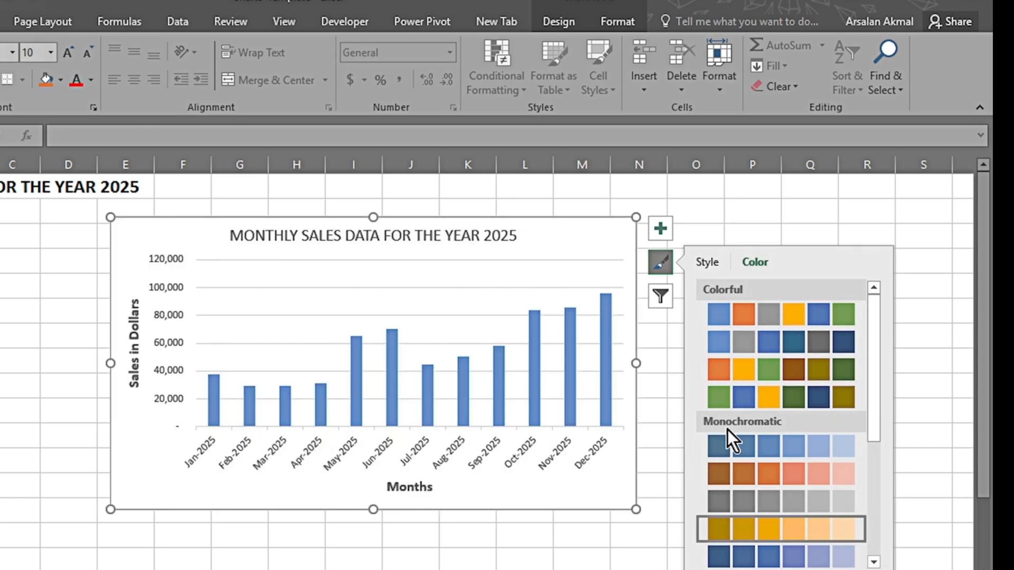
Step: Filter Jan-2025, Mar-2025 and Jun-2025 out of the chart's categories
click(660, 296)
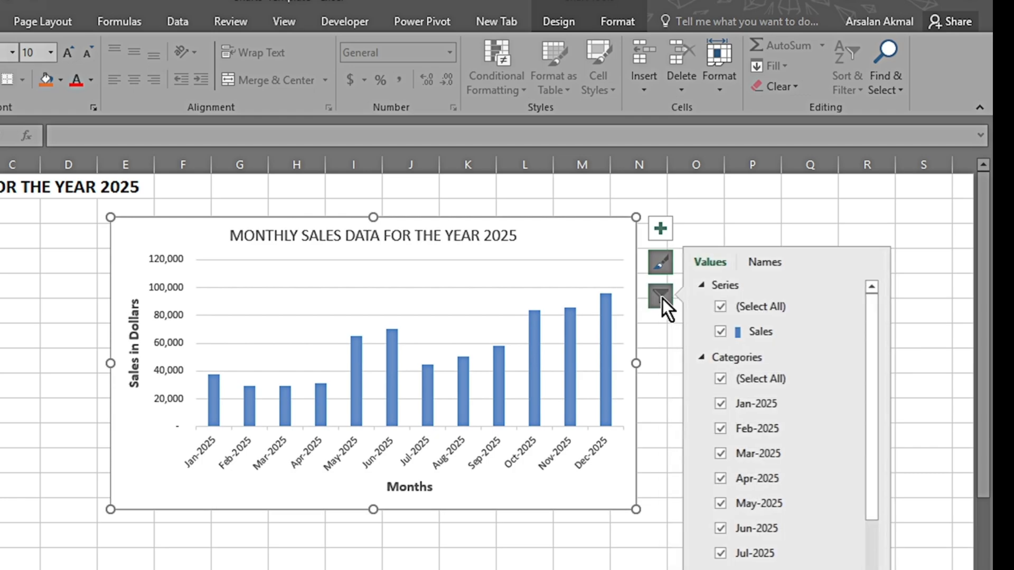
drag(872, 353, 872, 391)
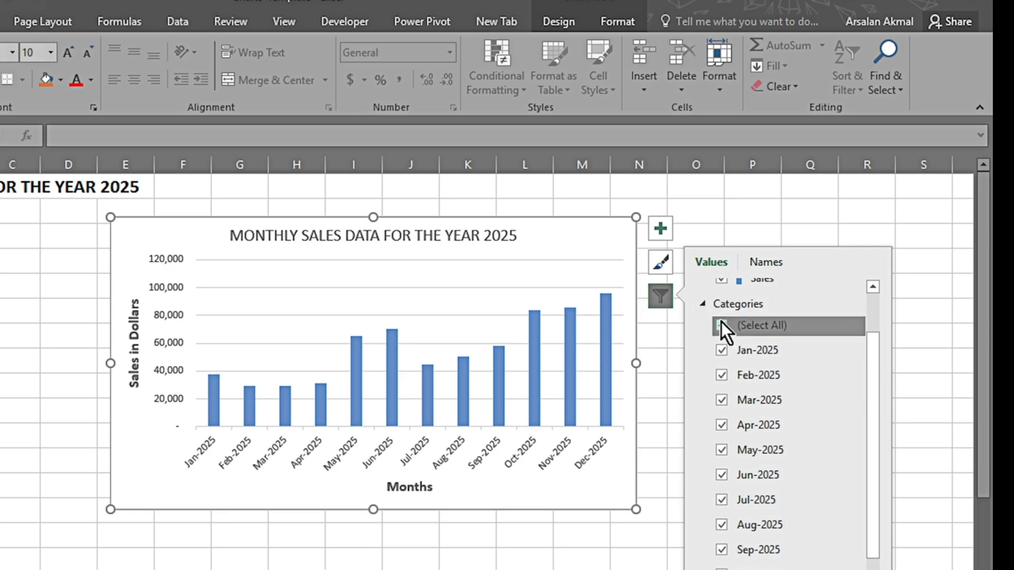
click(721, 350)
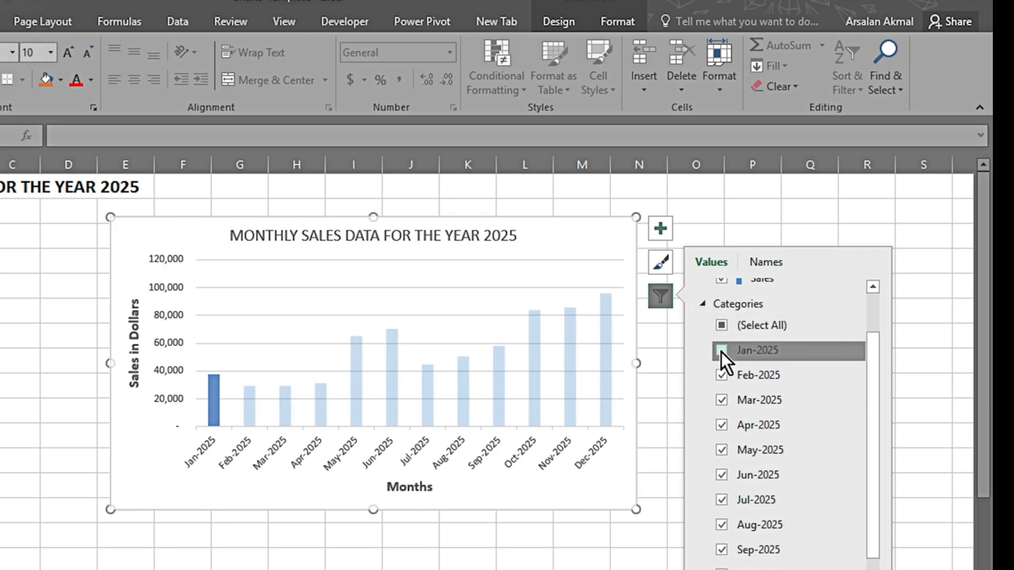
click(720, 401)
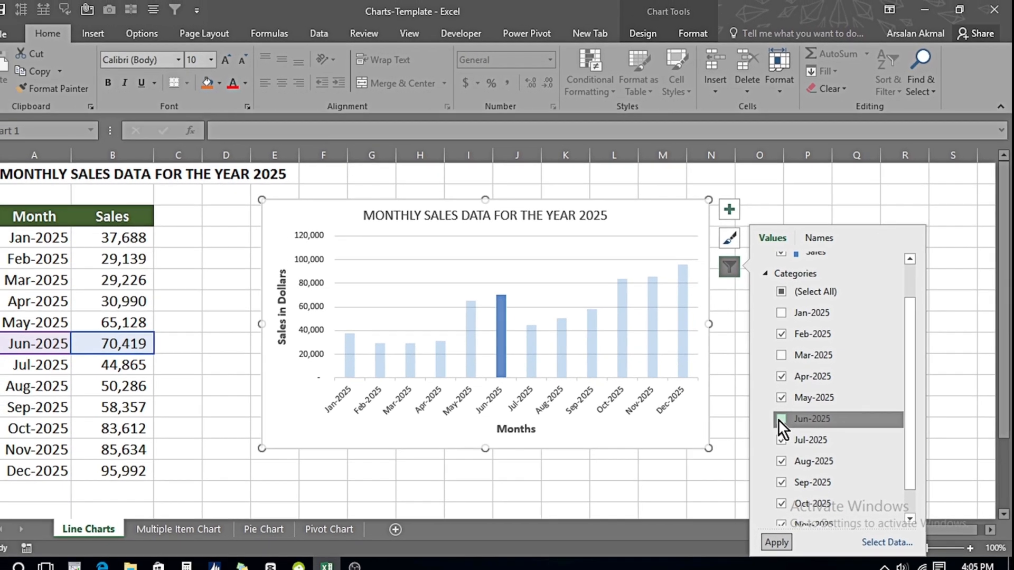
click(781, 419)
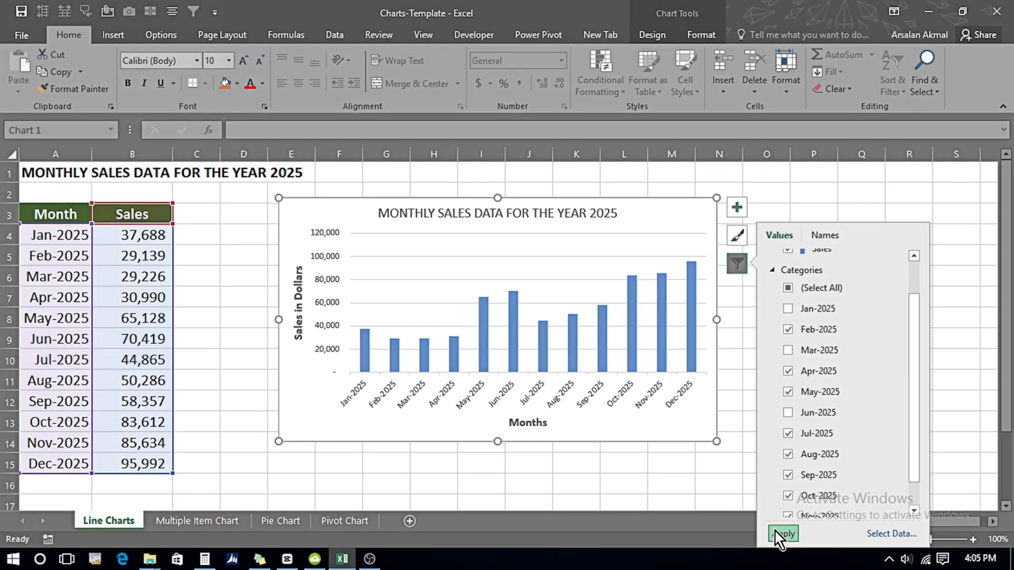
click(776, 542)
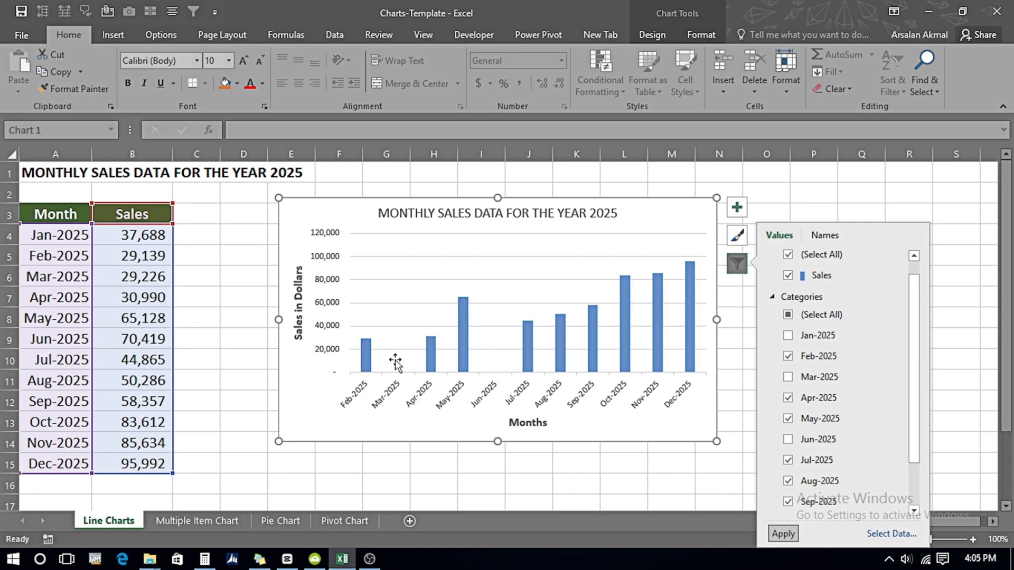
Step: Reselect all month categories in the chart filter and apply it
click(788, 316)
click(788, 315)
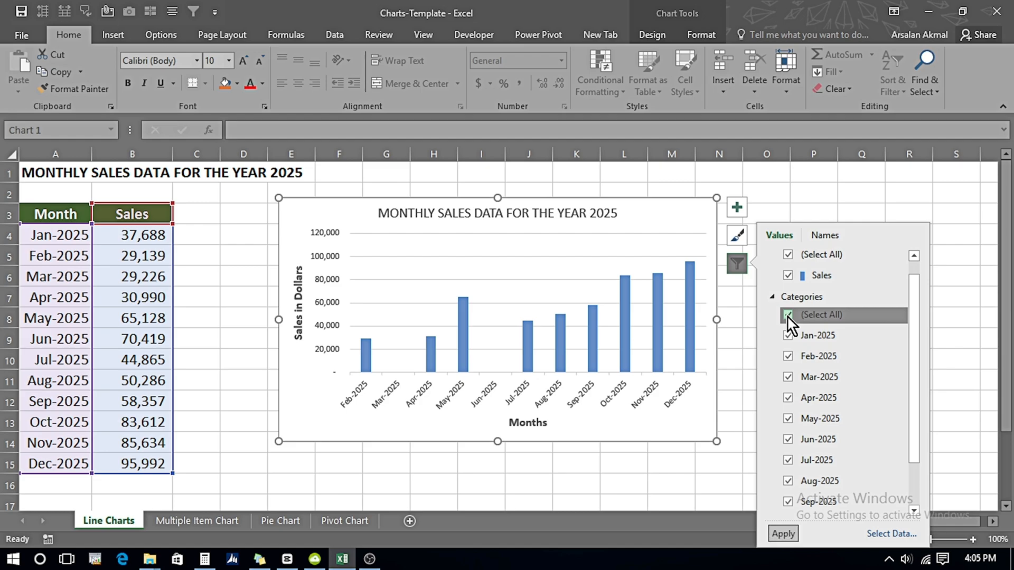
click(783, 534)
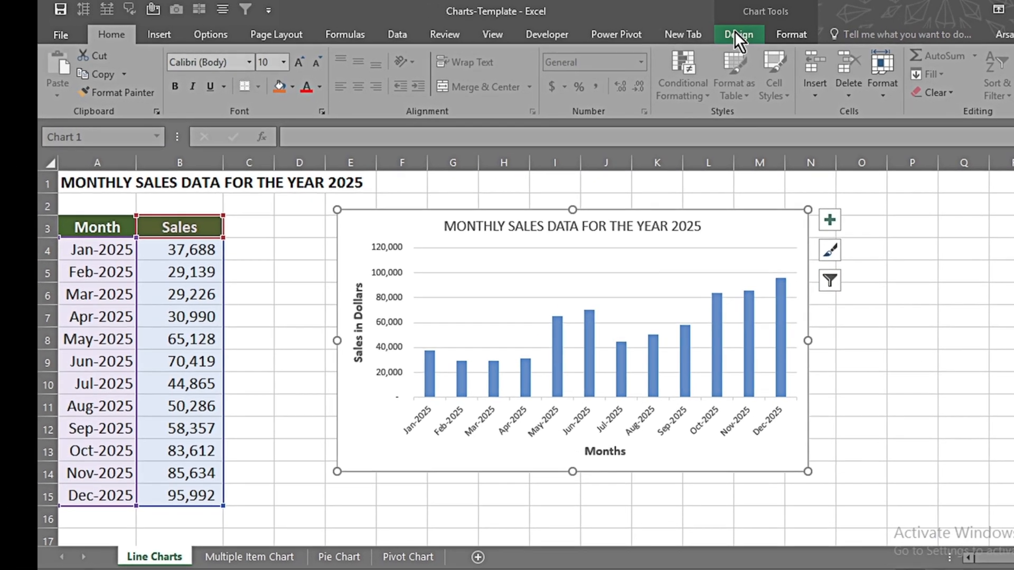
Step: Examine the chart design options: addable elements, quick layouts, colour palettes and the full chart style gallery
click(650, 33)
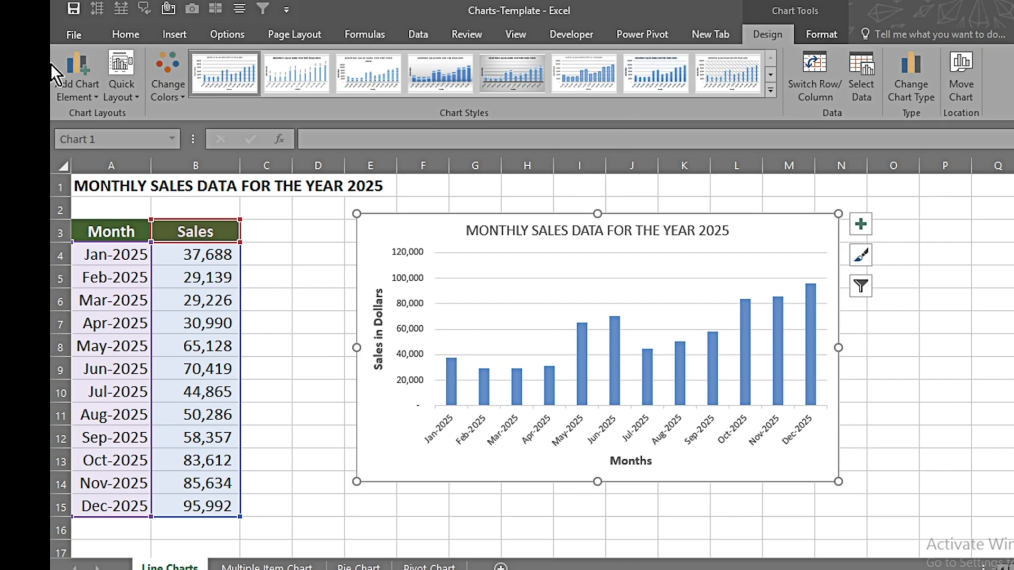
click(77, 90)
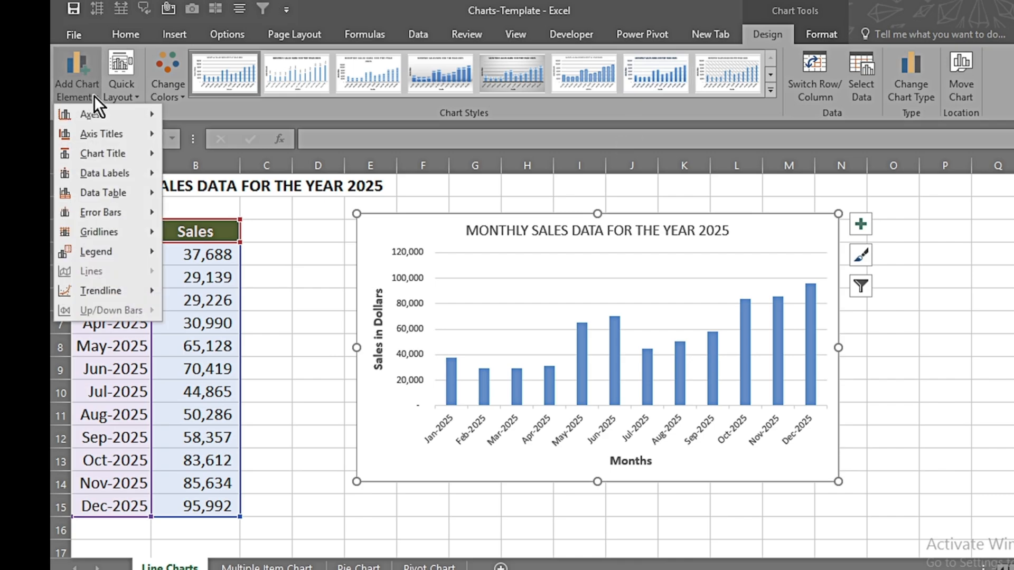
click(128, 90)
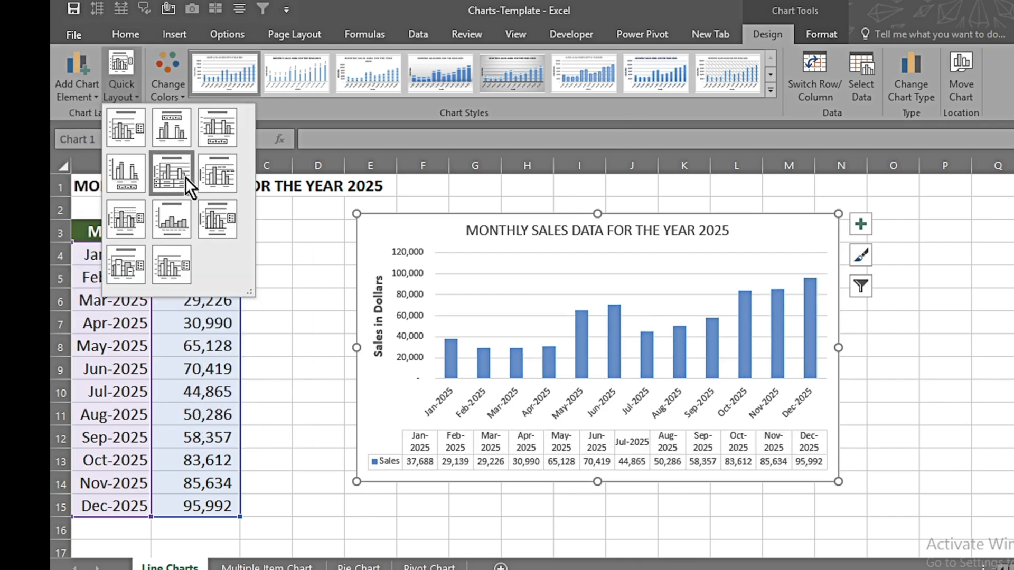
click(174, 87)
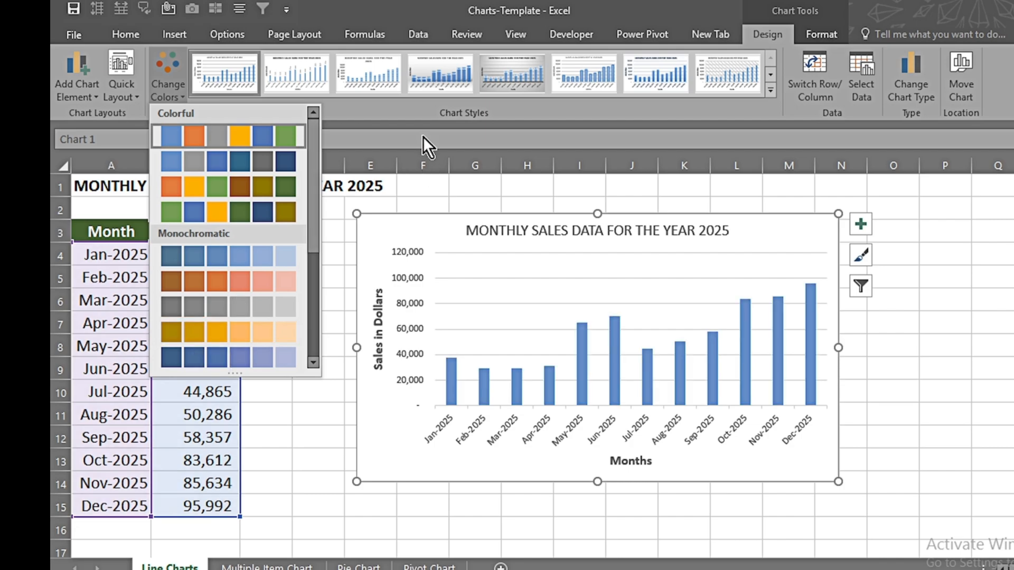
click(411, 111)
click(770, 93)
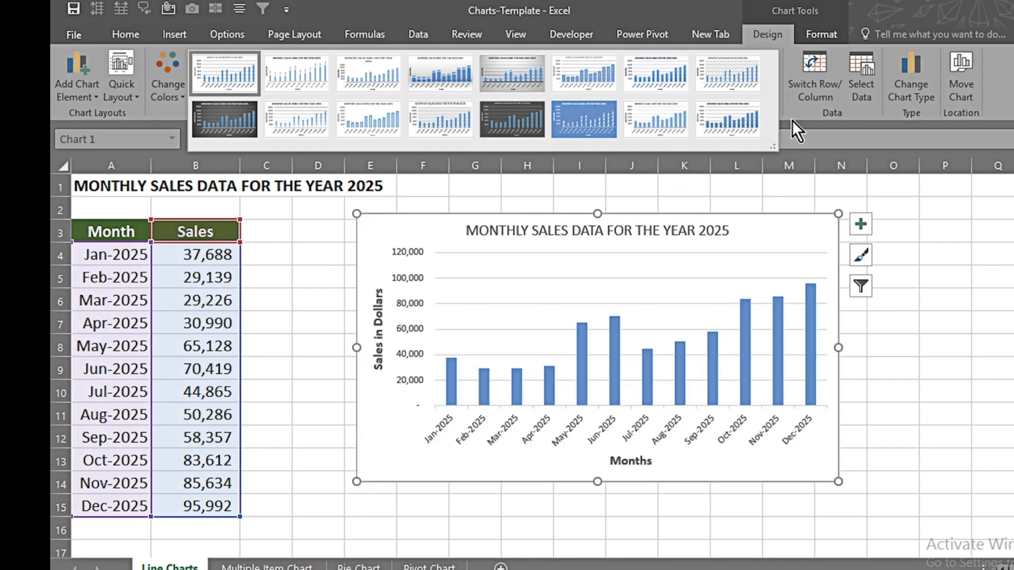
click(597, 319)
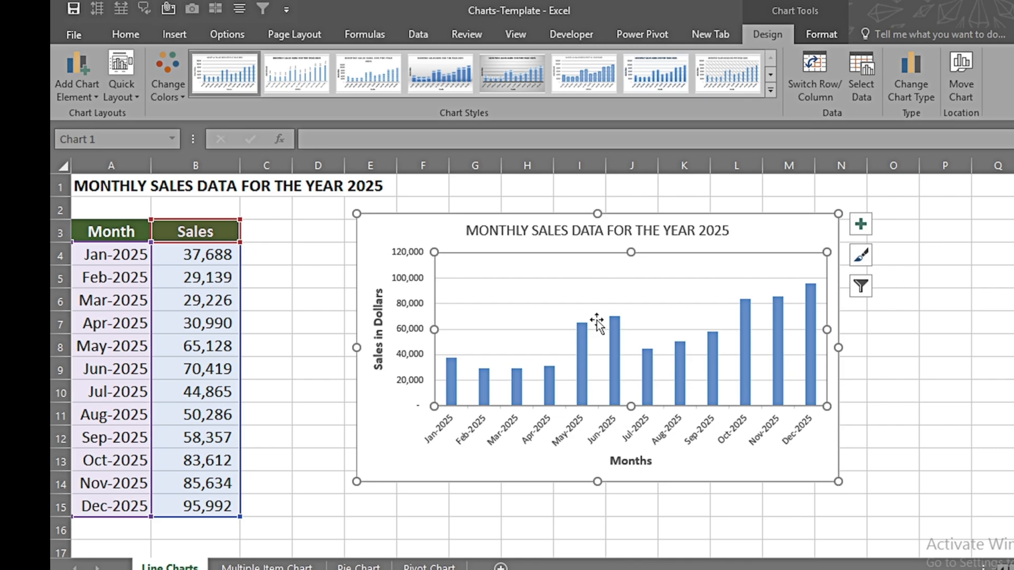
Step: Fill the chart title's box with black and set its text colour to white
click(821, 33)
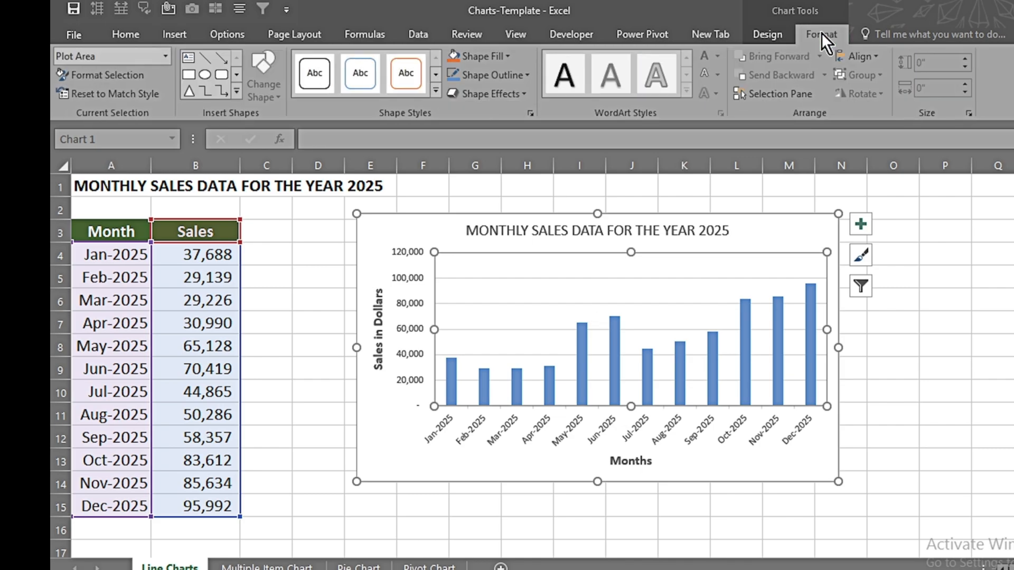
click(569, 232)
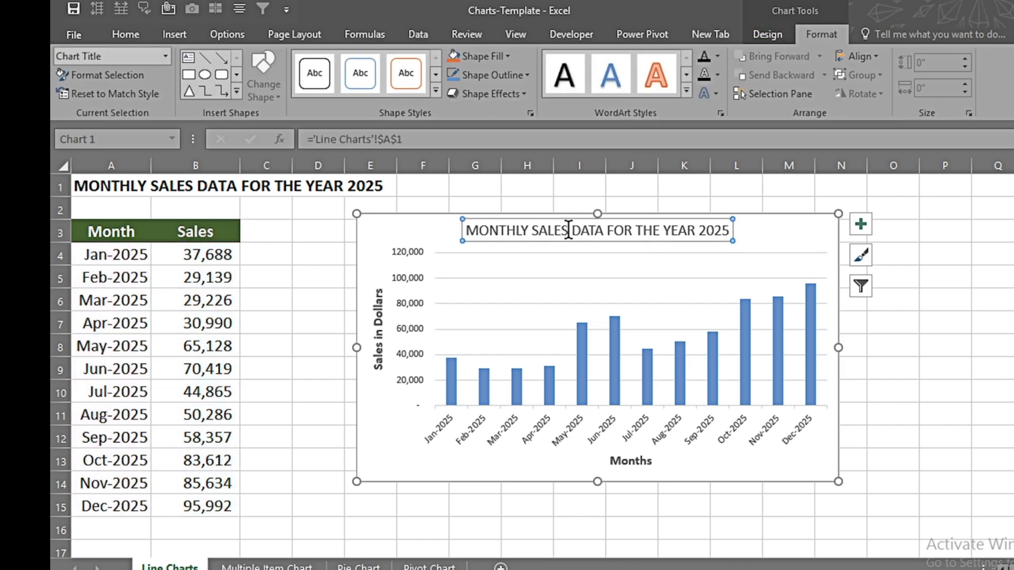
click(510, 55)
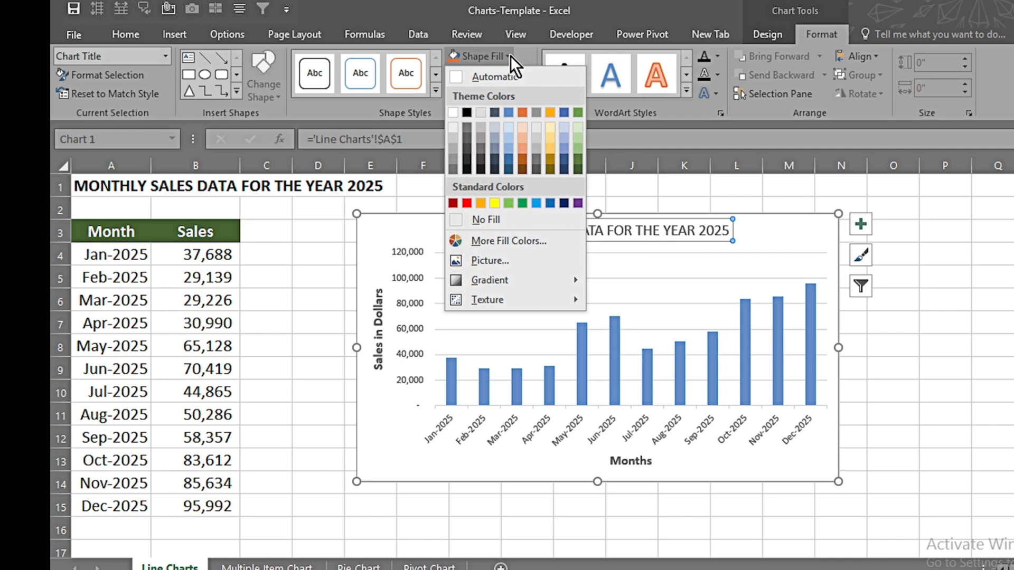
click(467, 113)
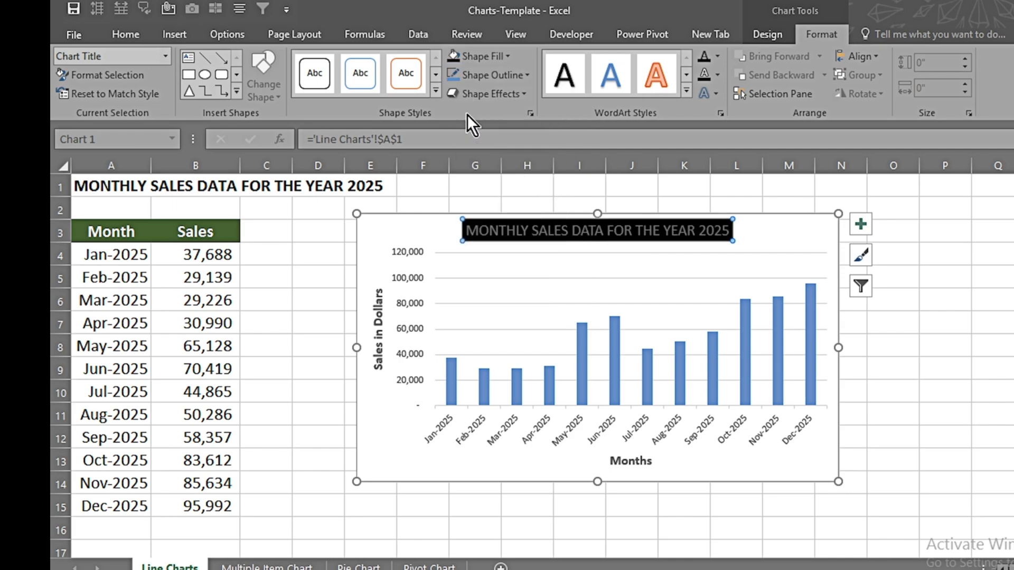
click(718, 55)
click(704, 113)
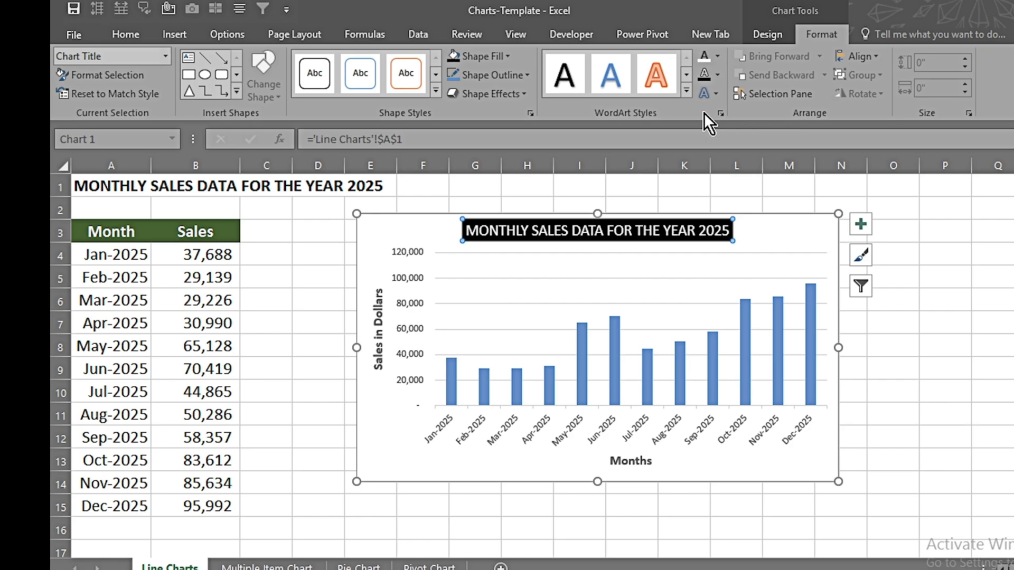
mouse_move(642, 364)
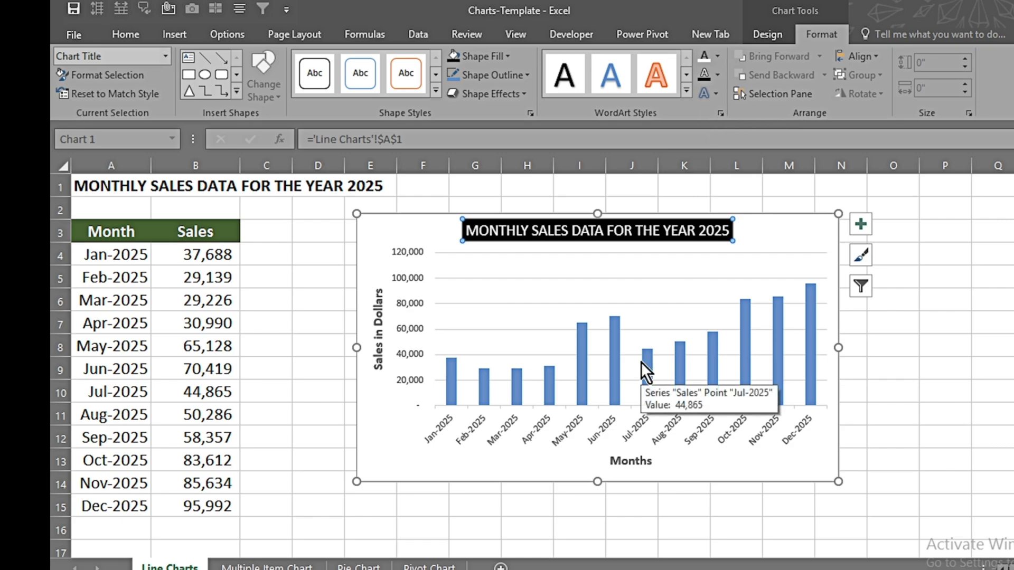
Step: Apply the solid green shape style with white text to the Sales in Dollars and Months axis titles
click(376, 342)
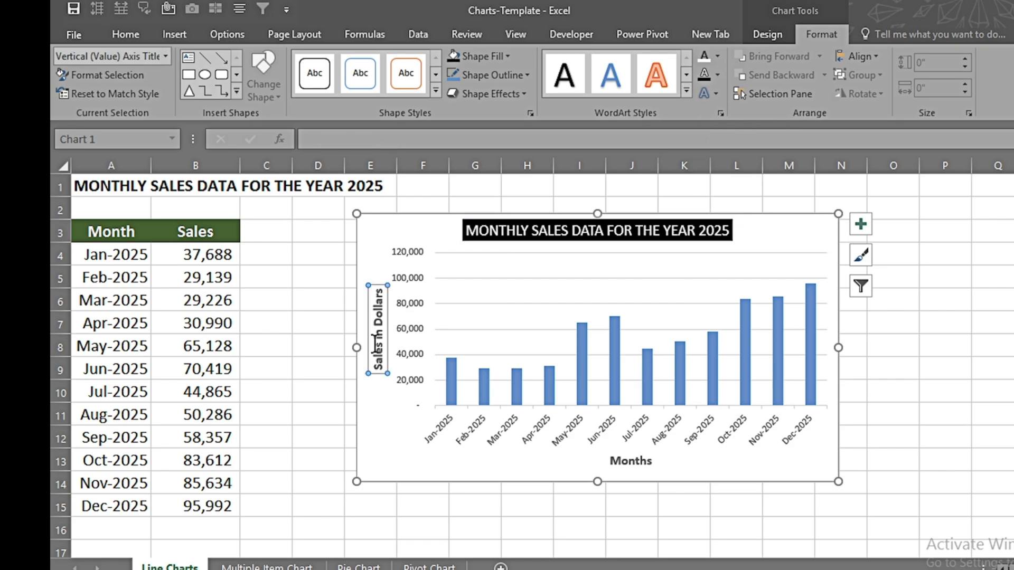
click(435, 88)
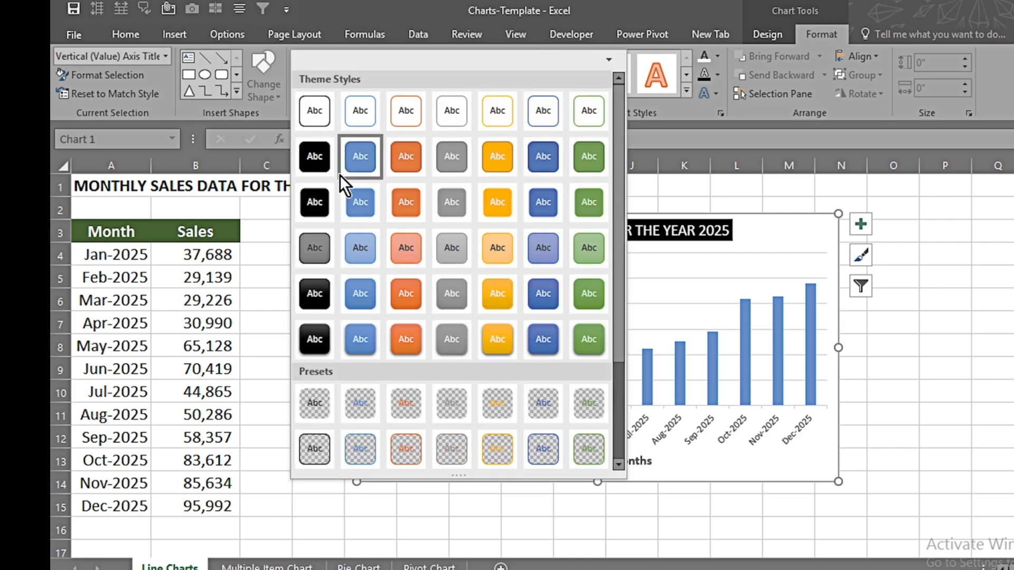
click(584, 158)
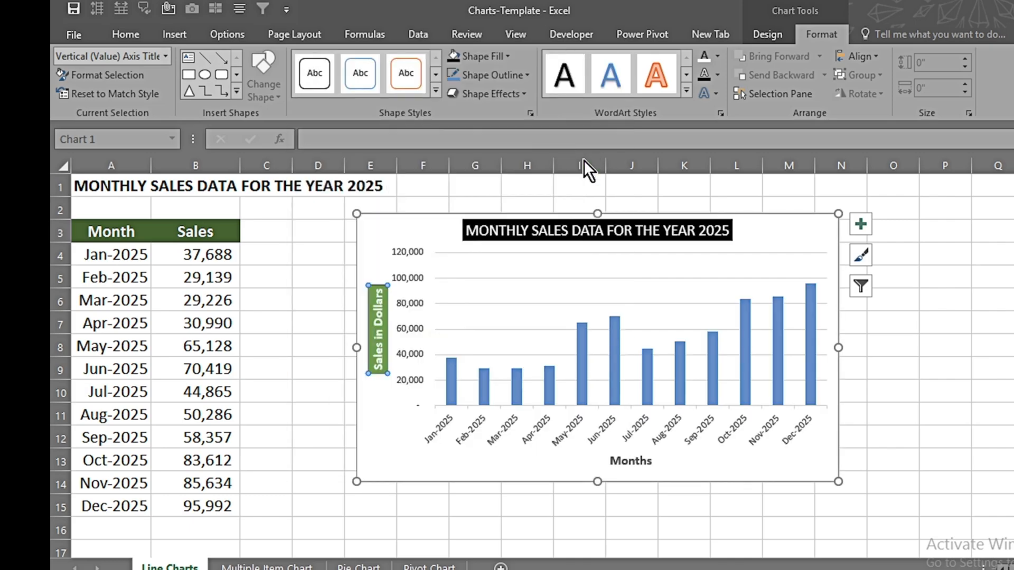
click(632, 463)
click(359, 74)
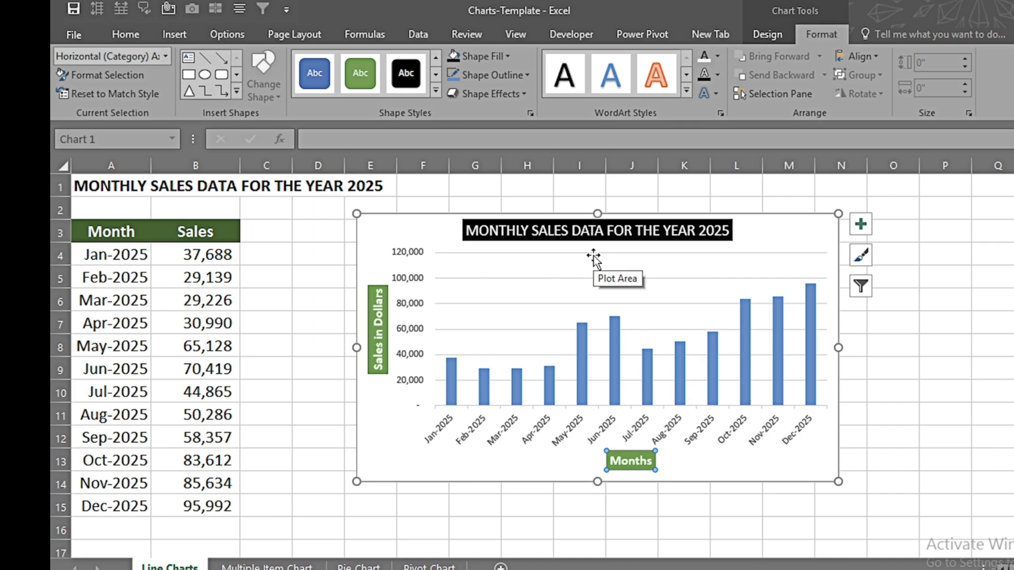
Step: Examine the outline colour, weight and dash options for the Months axis title
click(526, 75)
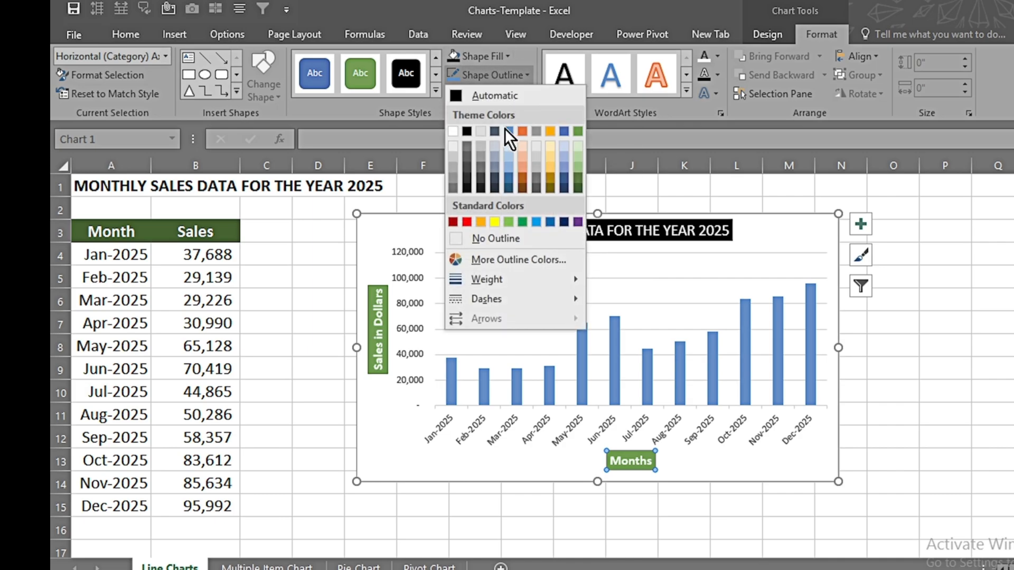
mouse_move(528, 279)
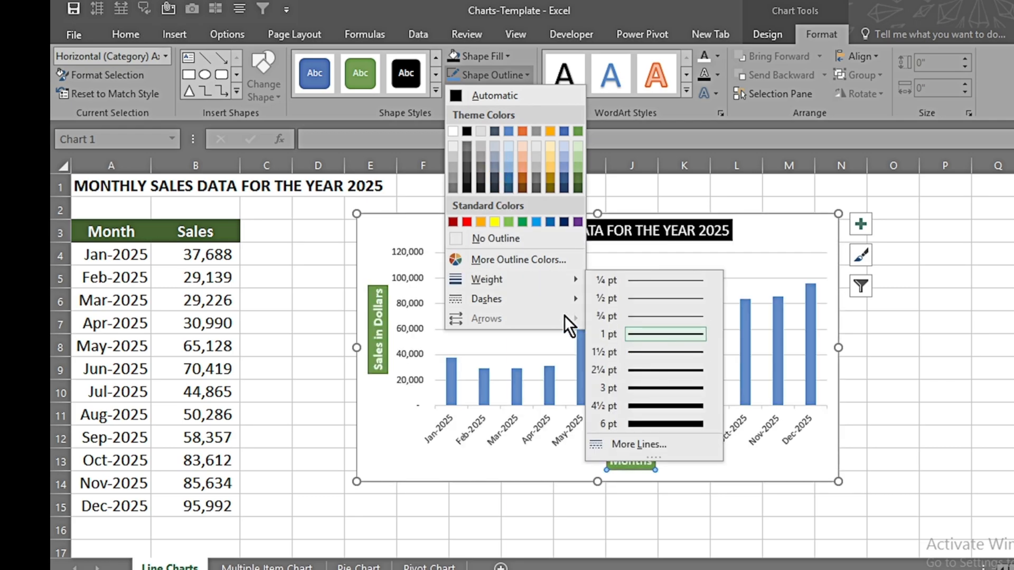
mouse_move(559, 299)
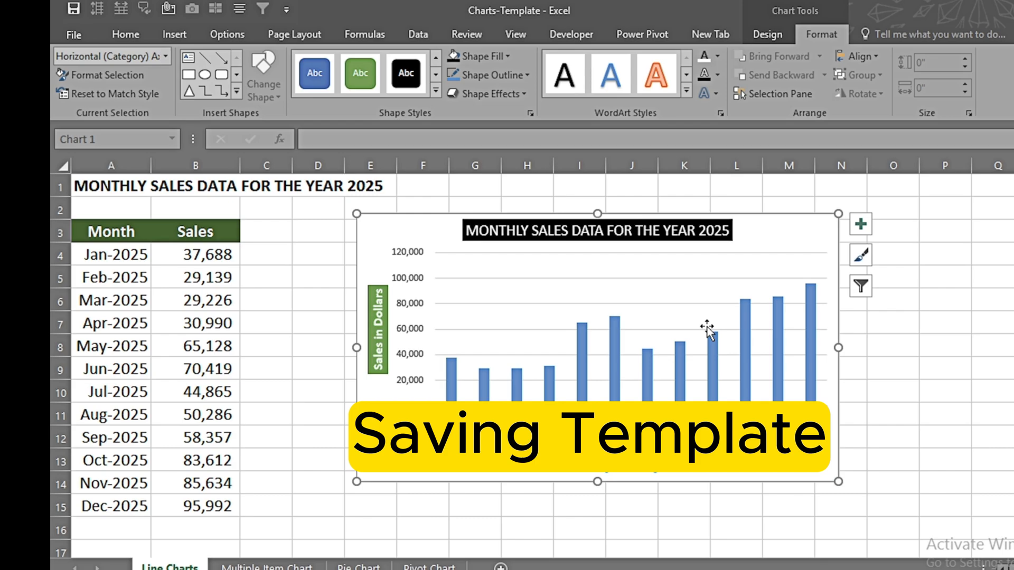
Step: Change the chart type to the saved template with green columns and black title boxes
click(765, 37)
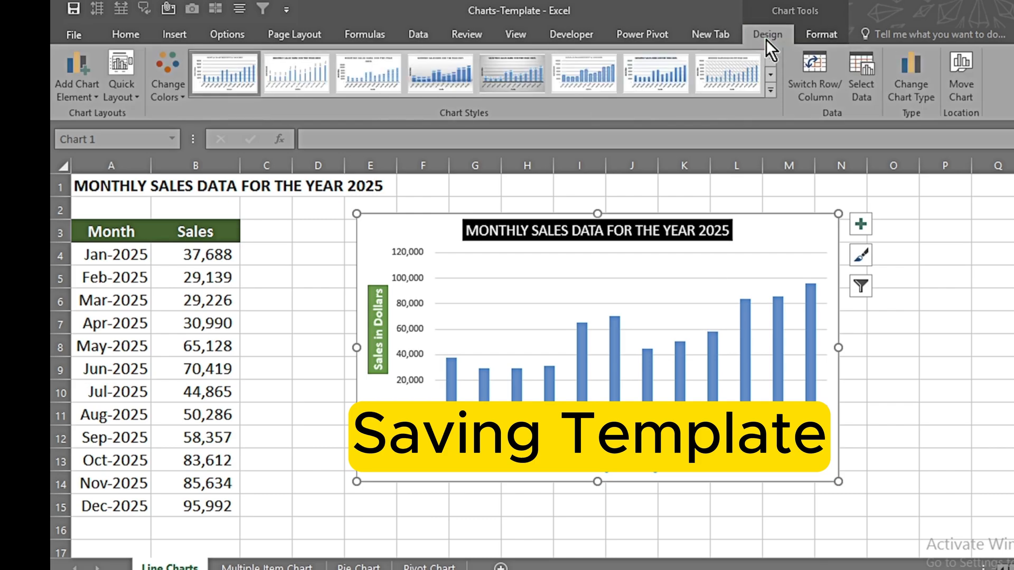
click(930, 93)
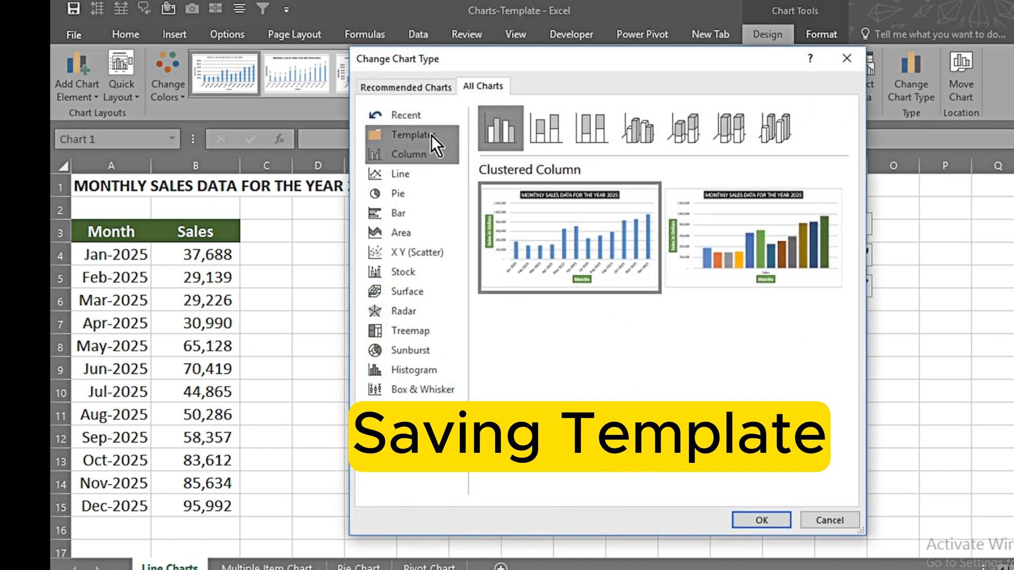
click(431, 135)
click(760, 520)
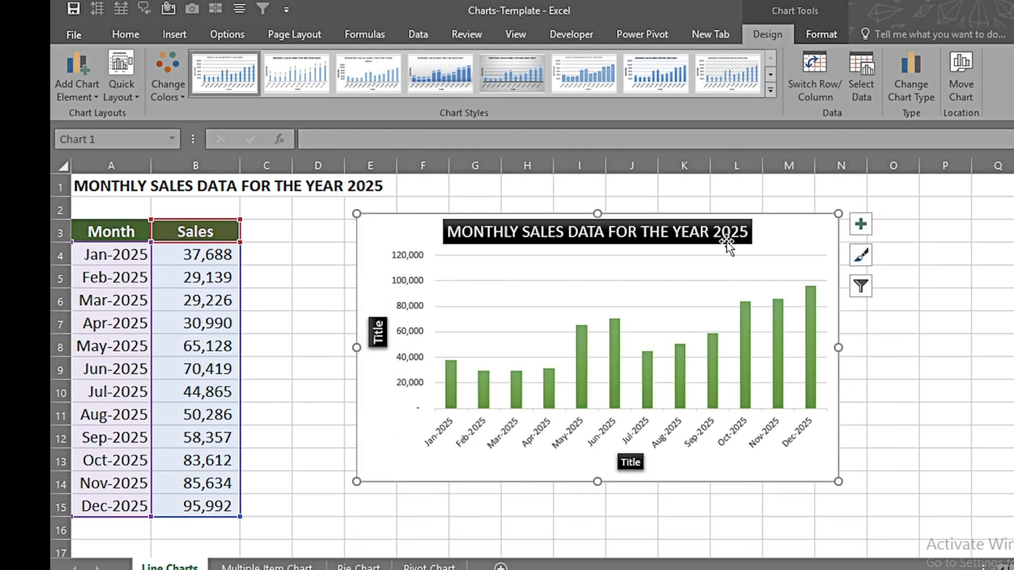
Step: Delete the formatted chart and create a default column chart from the monthly sales table
key(Delete)
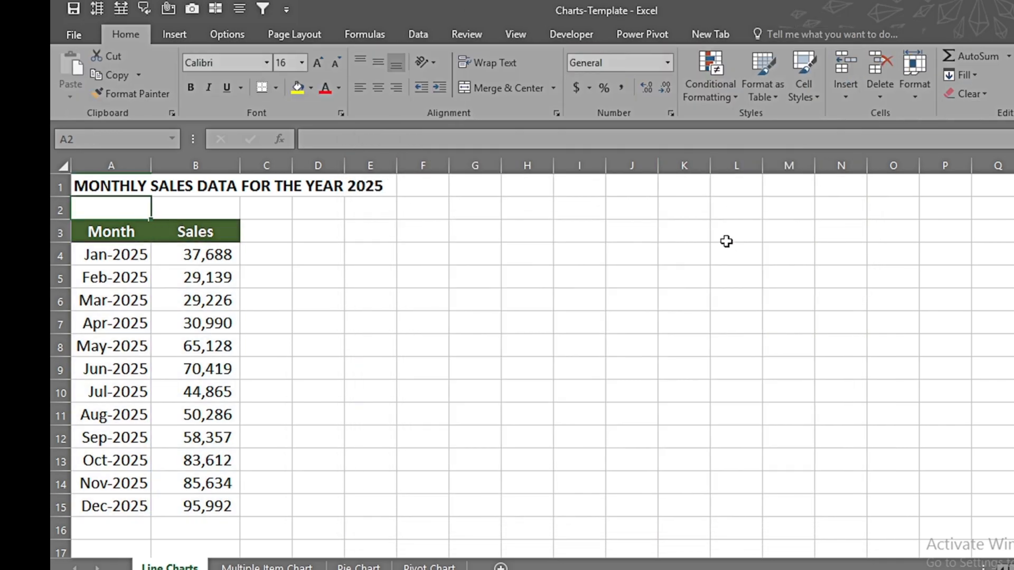
click(198, 352)
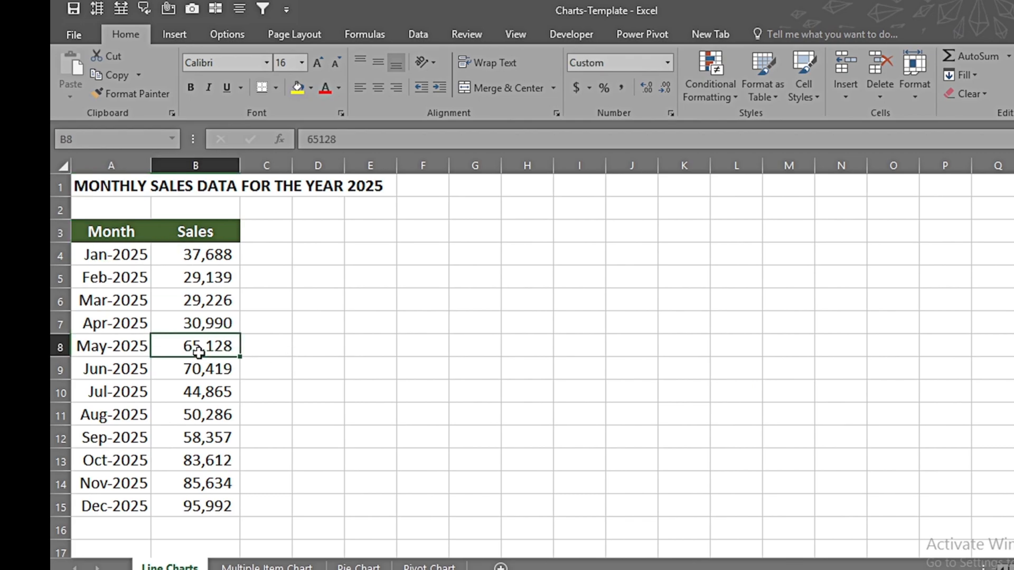
key(ctrl+a)
key(alt+F1)
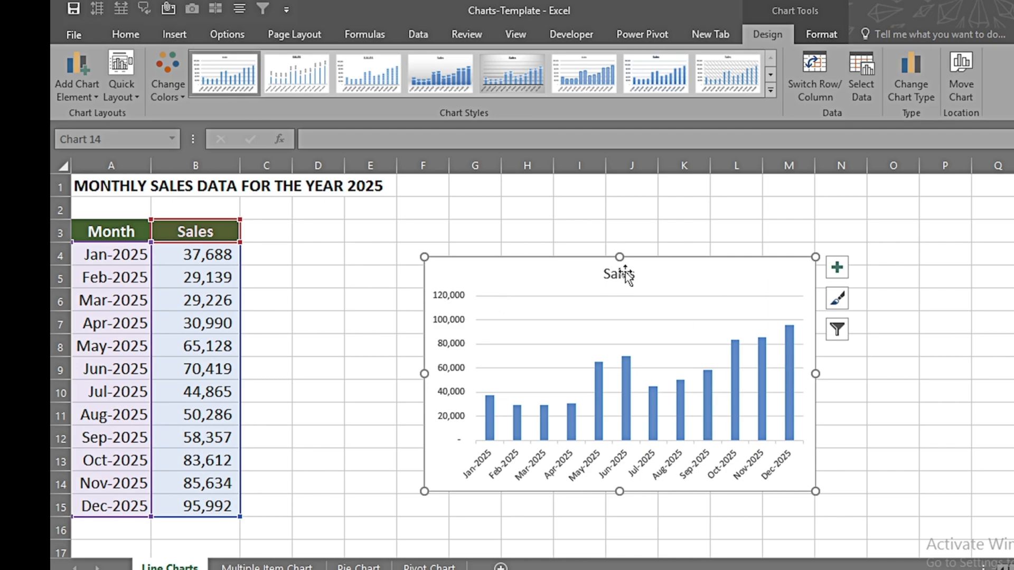
Step: Apply the saved New Bar Chart Formatted template to the default Sales column chart
click(718, 306)
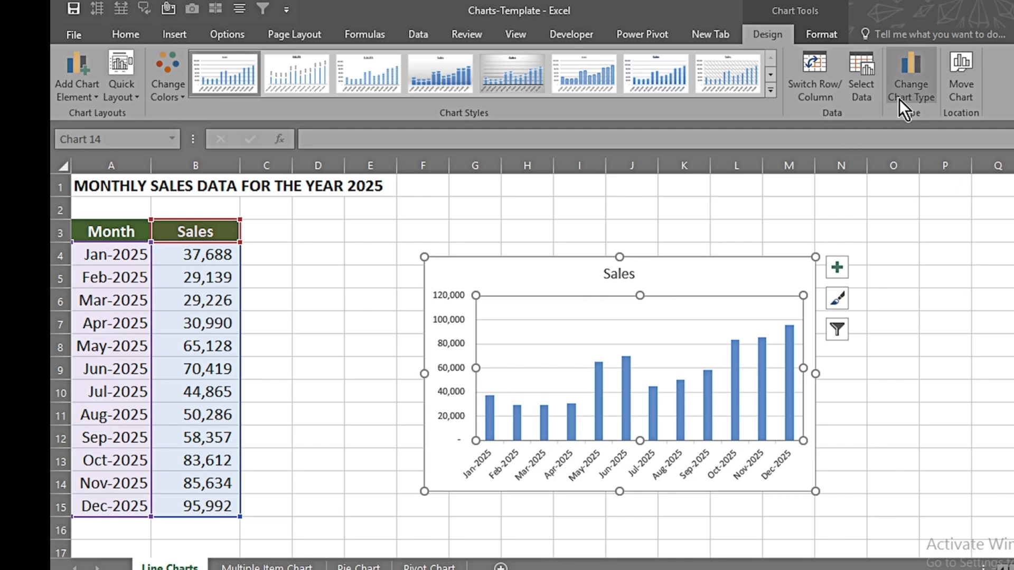
click(910, 91)
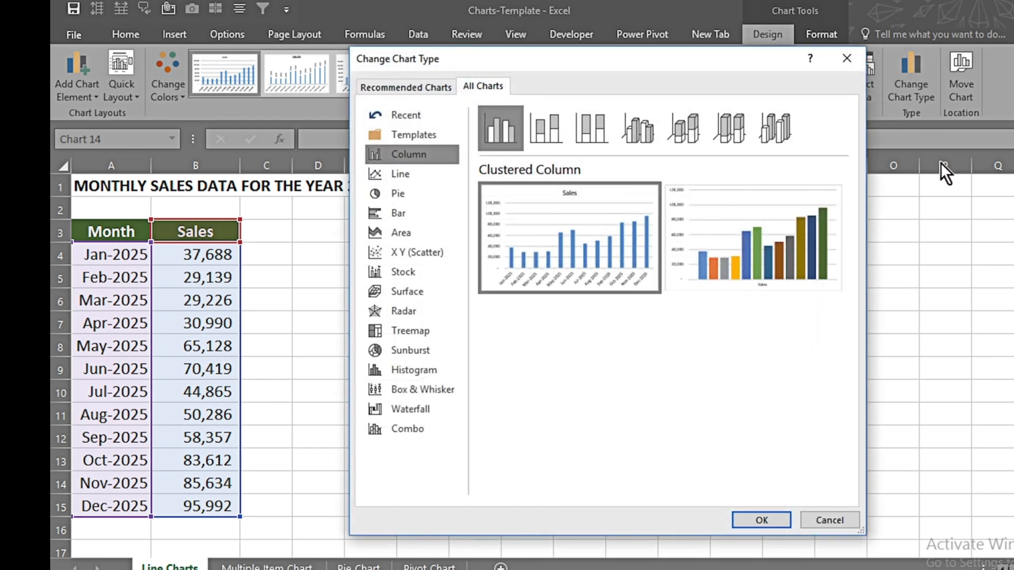
click(415, 135)
mouse_move(608, 182)
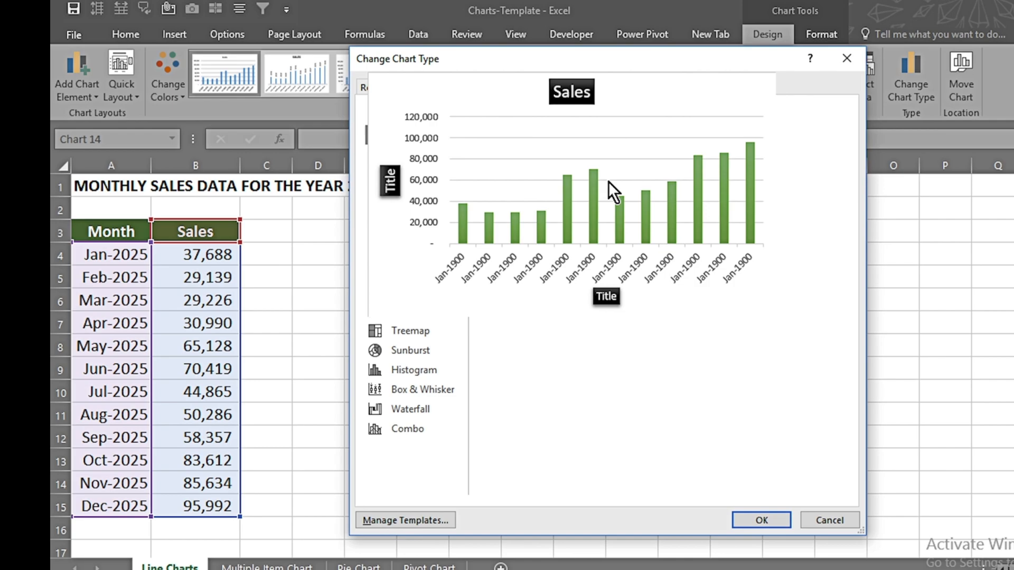
click(761, 519)
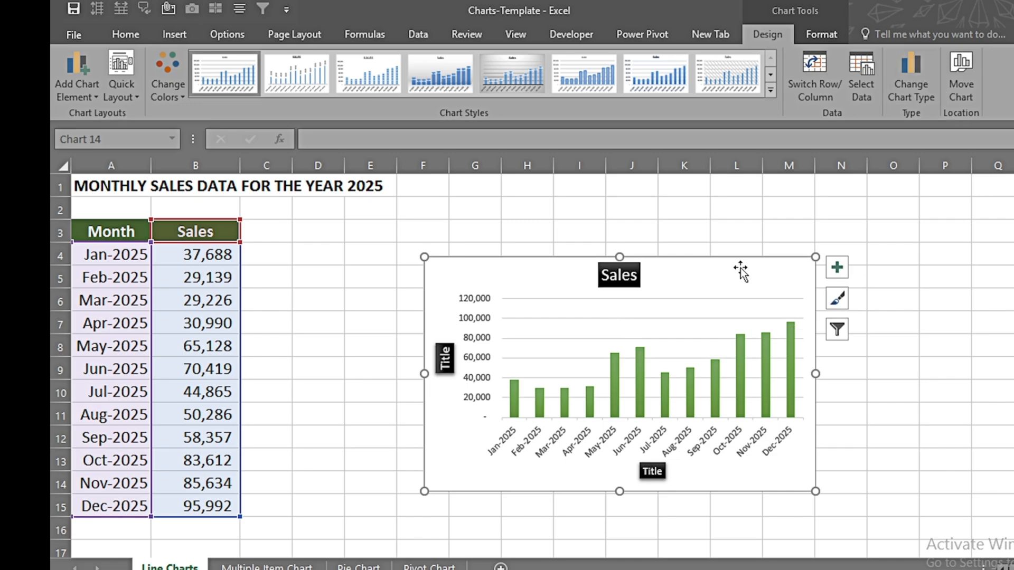
Step: Open the folder where the custom chart templates are stored to manage them
click(913, 87)
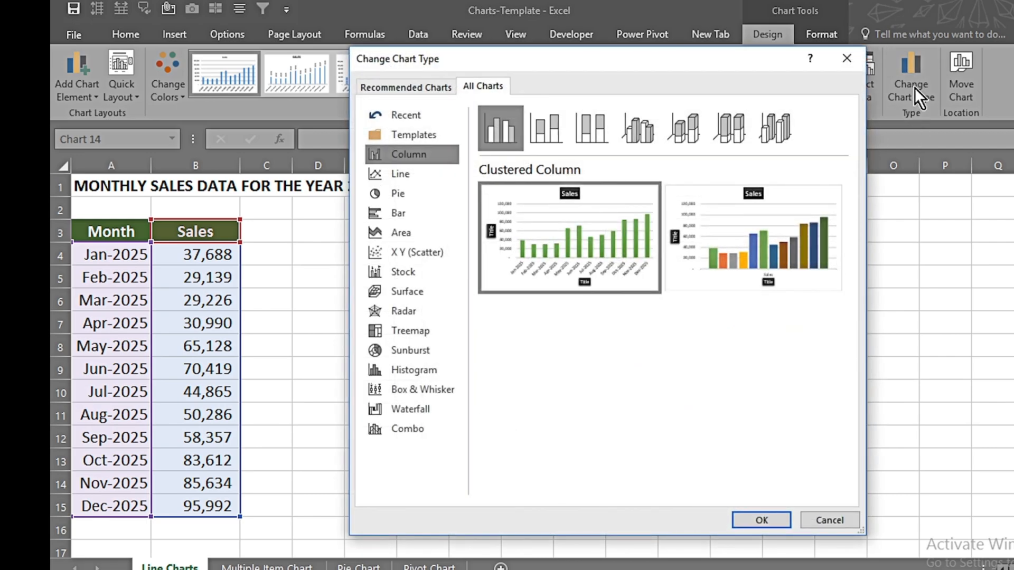
click(416, 135)
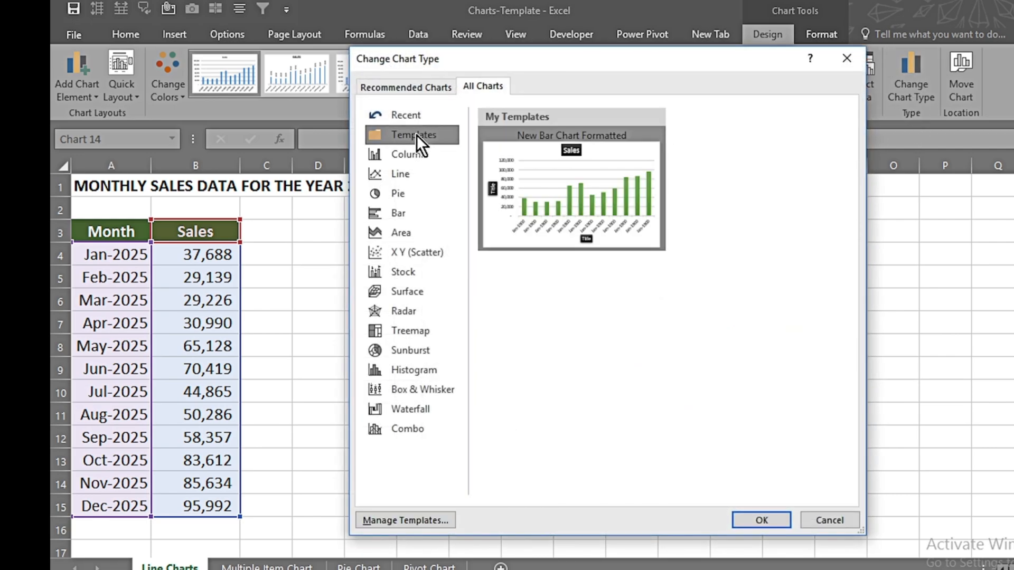
click(403, 521)
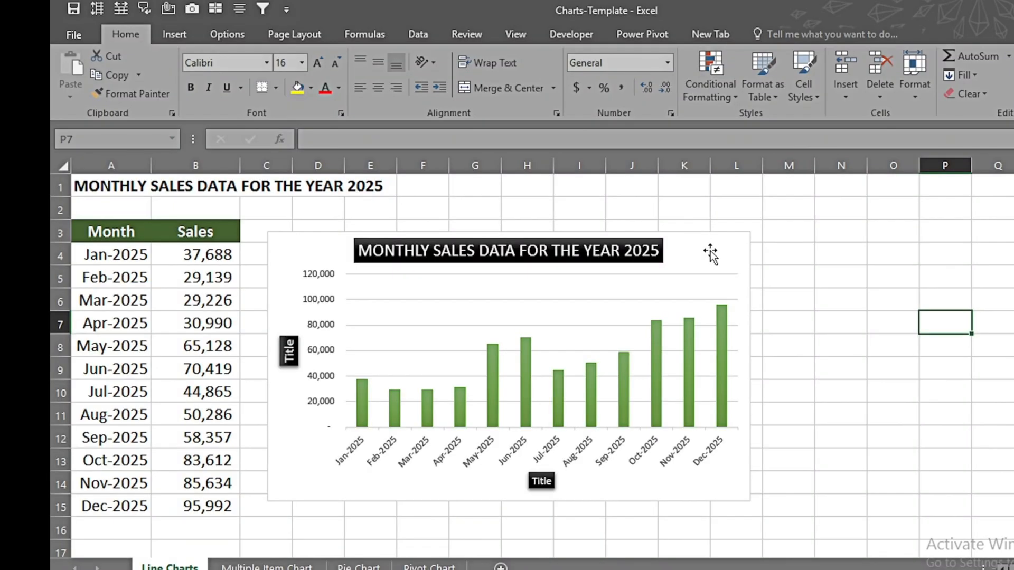
Step: Inspect the formatted chart's parts by selecting the chart area, plot area gridlines, horizontal axis and vertical axis in turn
click(710, 252)
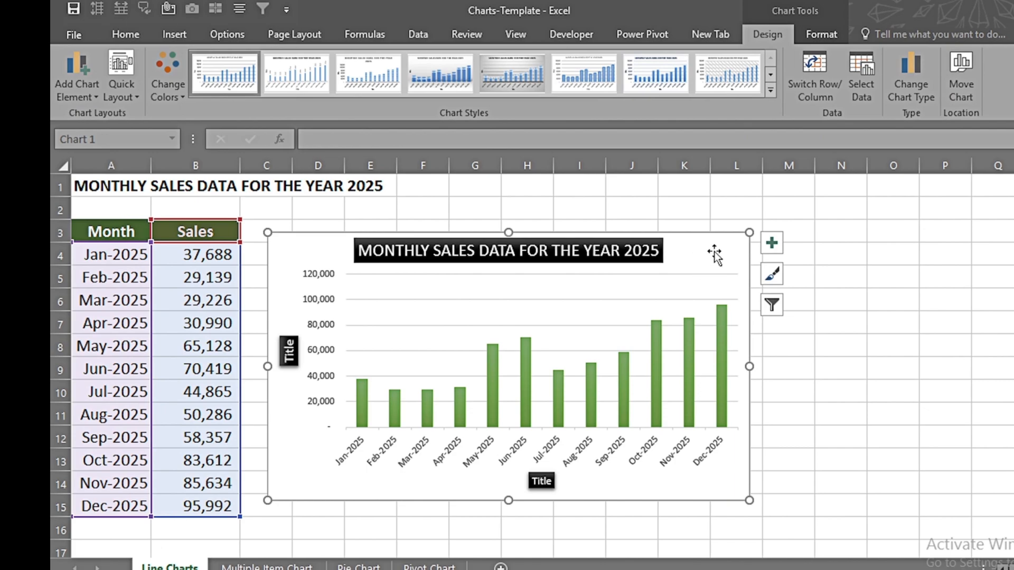
click(563, 333)
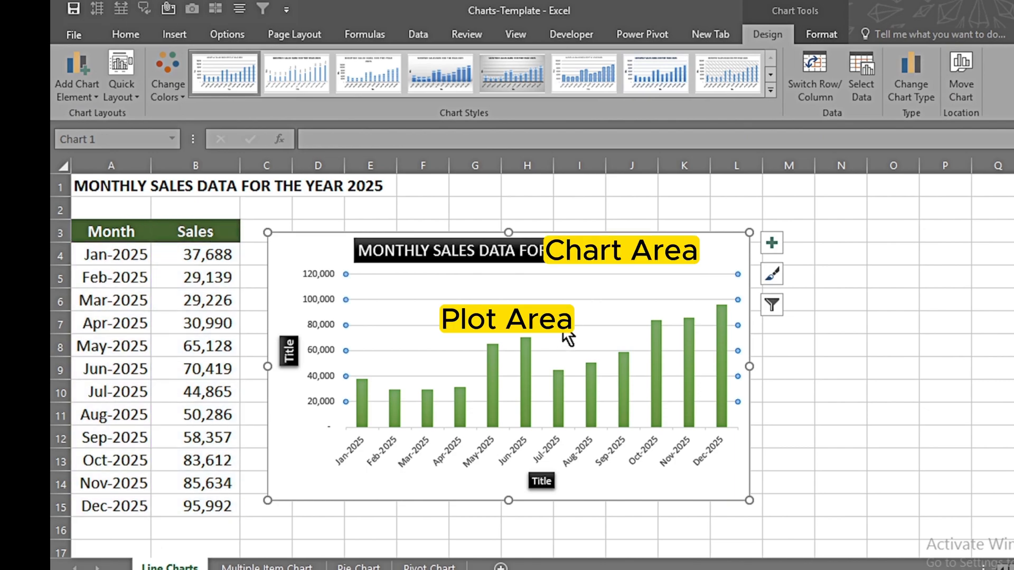
click(464, 445)
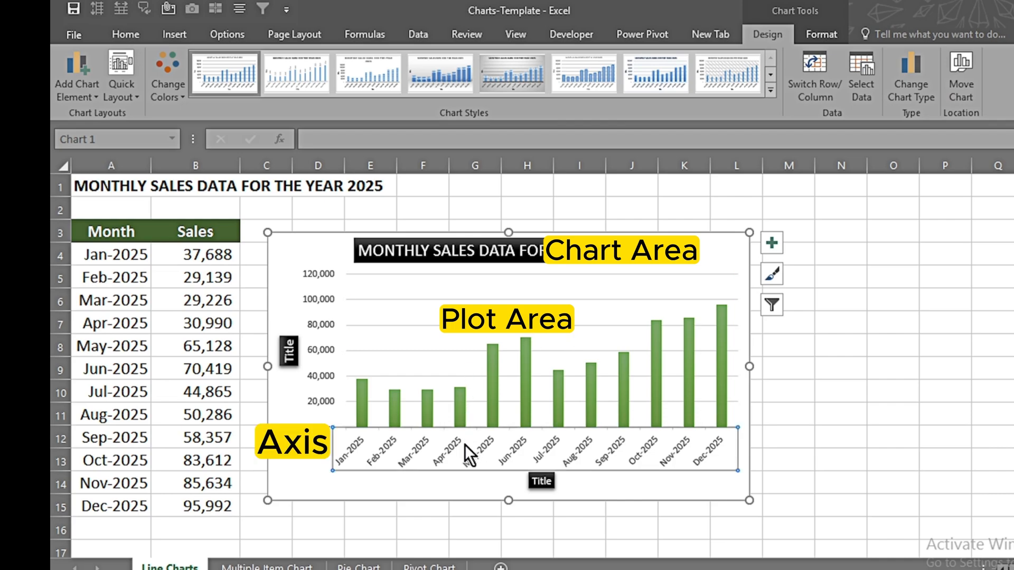
click(330, 349)
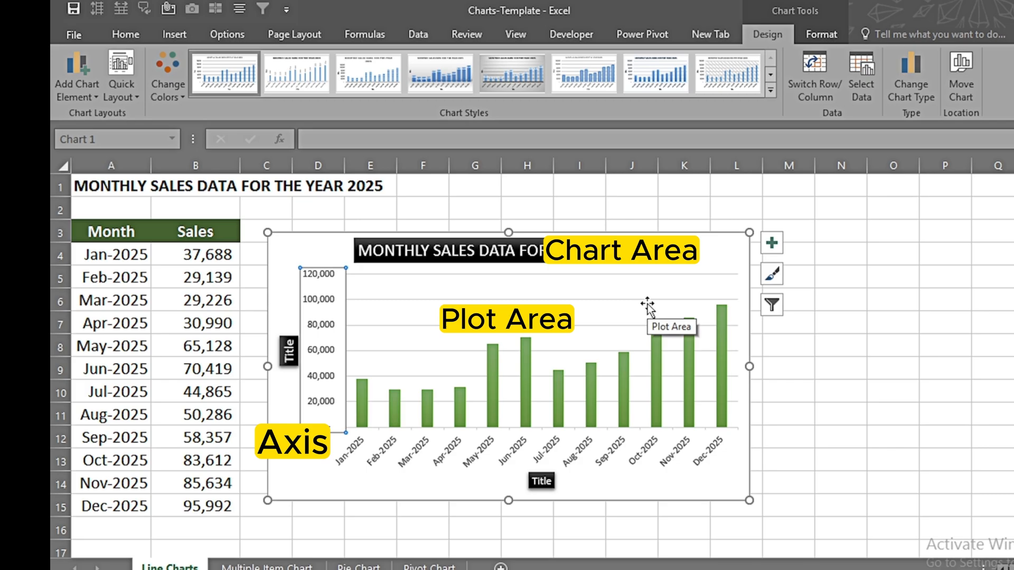
click(708, 246)
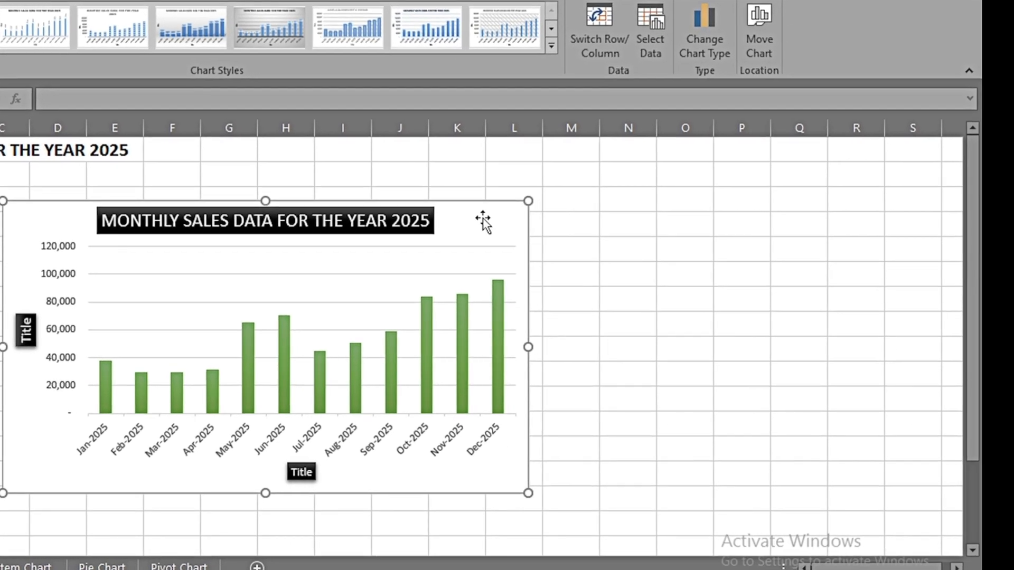
Step: Open the chart area's fill formatting and give its background a solid light blue fill
double_click(546, 227)
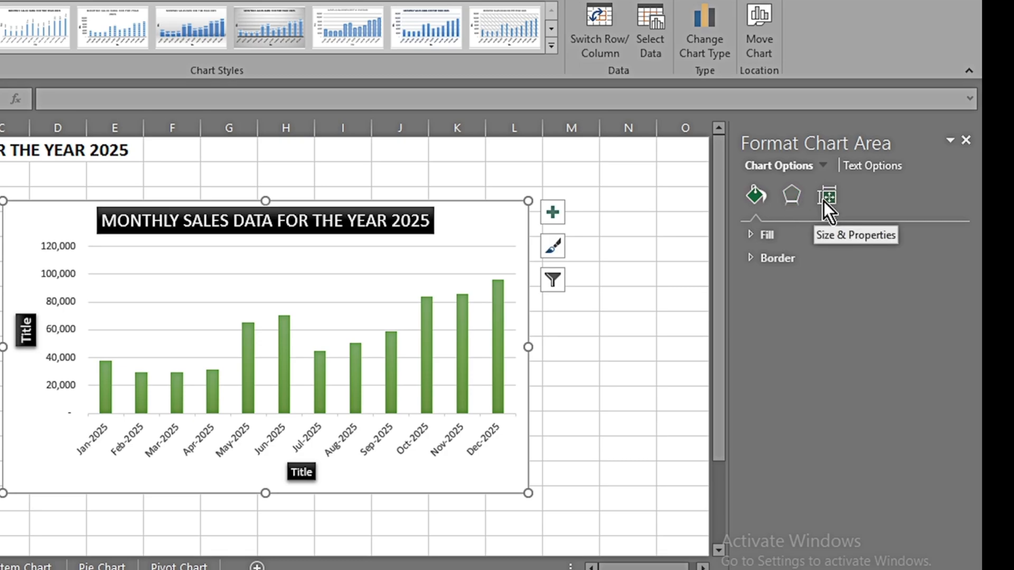
click(749, 233)
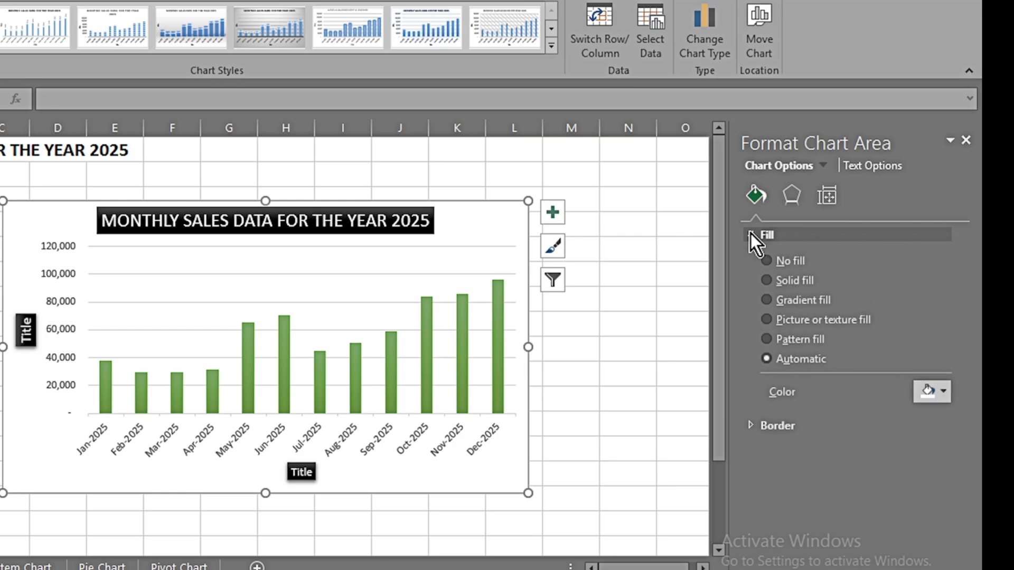
click(943, 392)
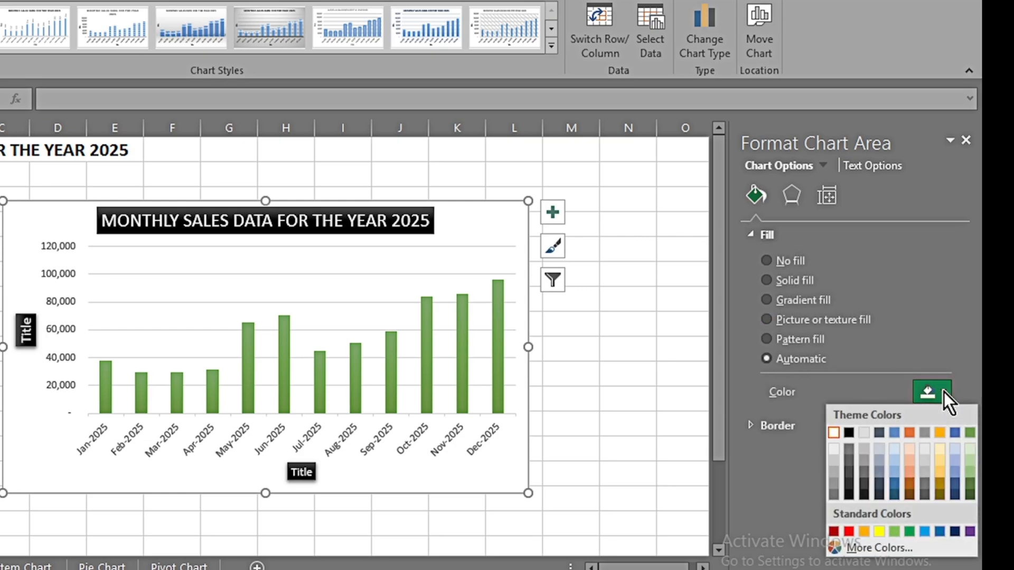
click(955, 462)
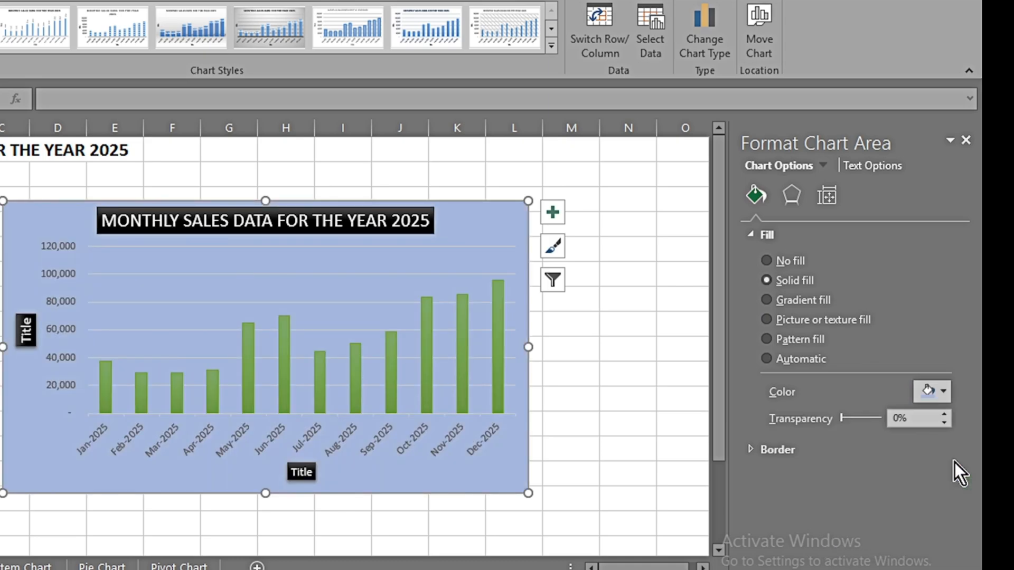
Step: Open the chart area's border formatting and give the border a solid black line
click(751, 451)
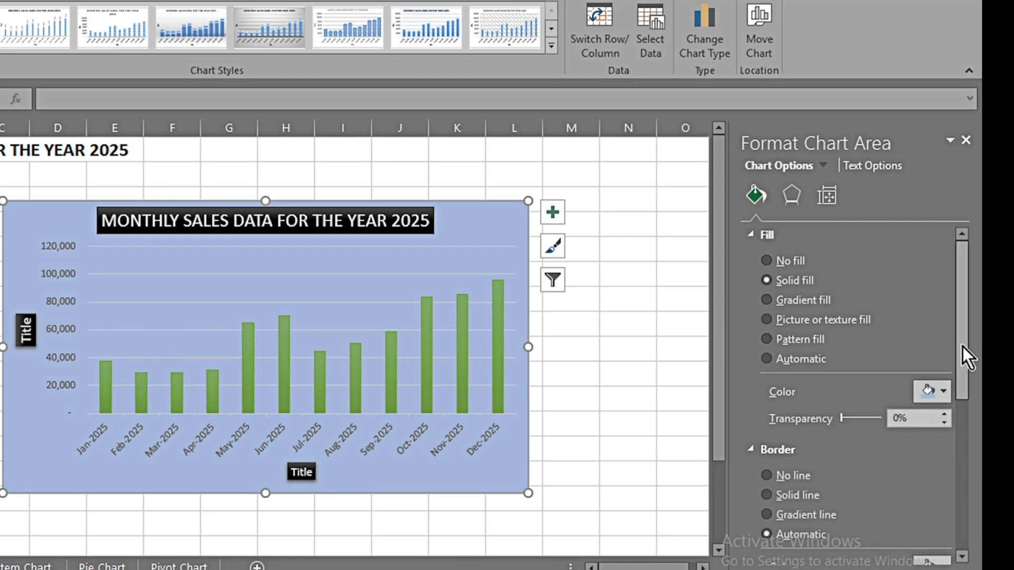
drag(962, 350, 962, 411)
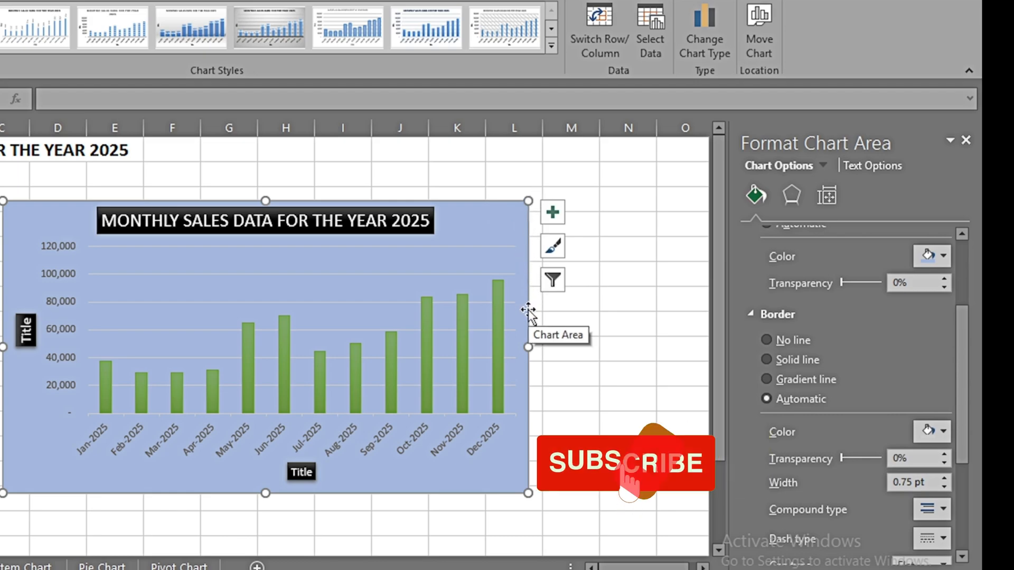
click(943, 432)
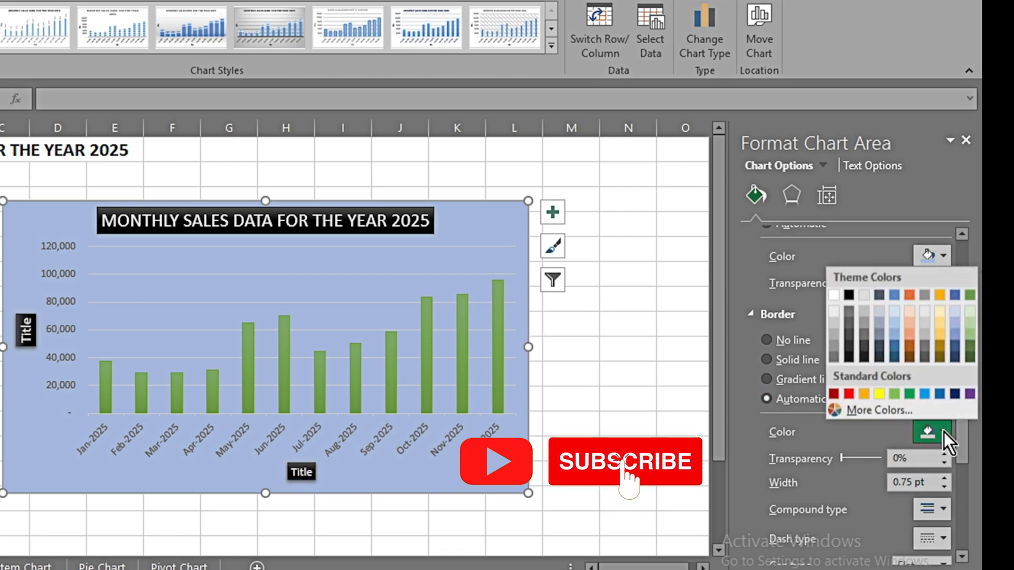
click(849, 295)
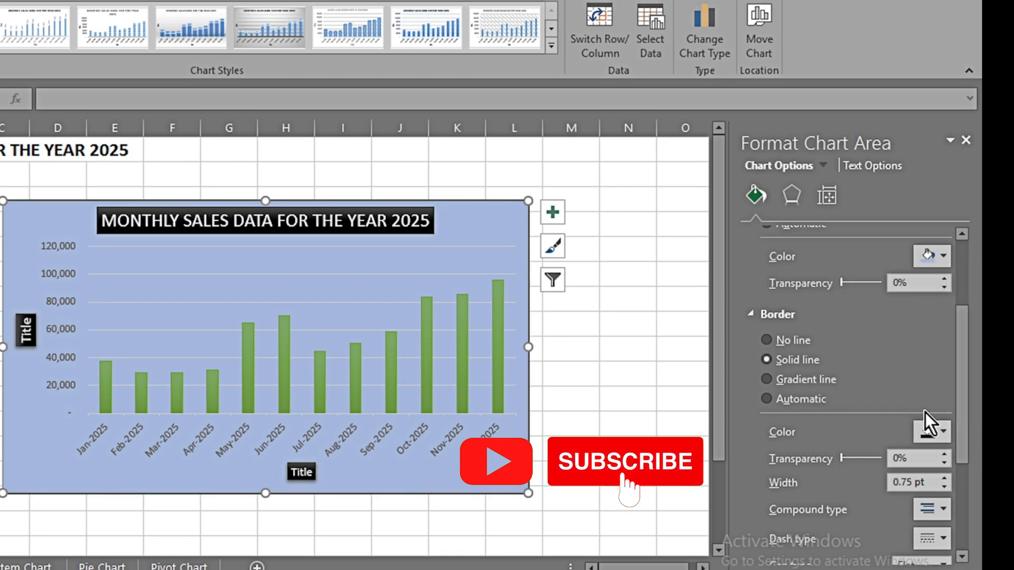
Step: Set the chart area's border width to 3.5 pt and its compound type to a single thick line
drag(961, 403, 958, 423)
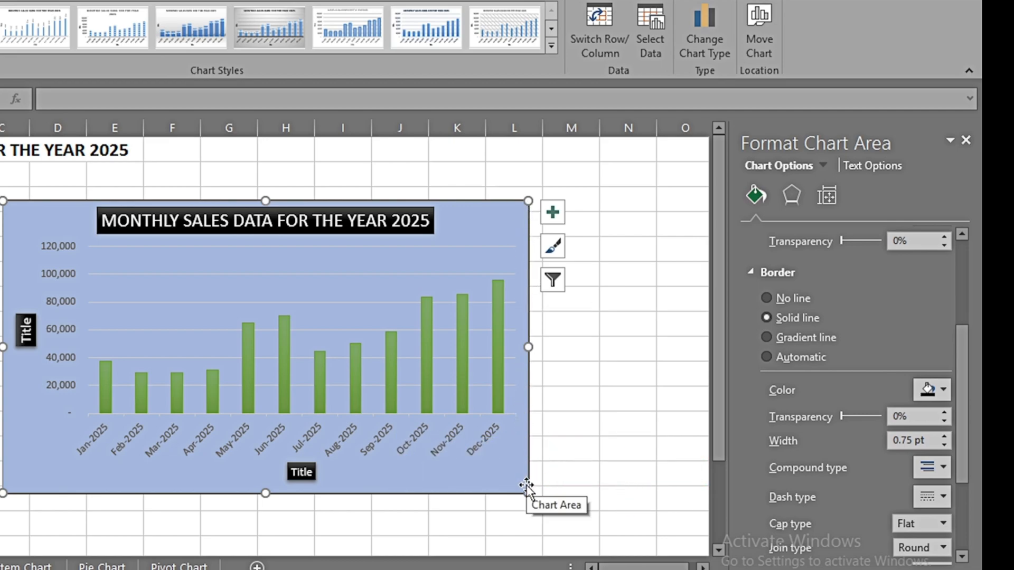
click(945, 437)
click(944, 437)
click(944, 436)
click(945, 436)
click(945, 436)
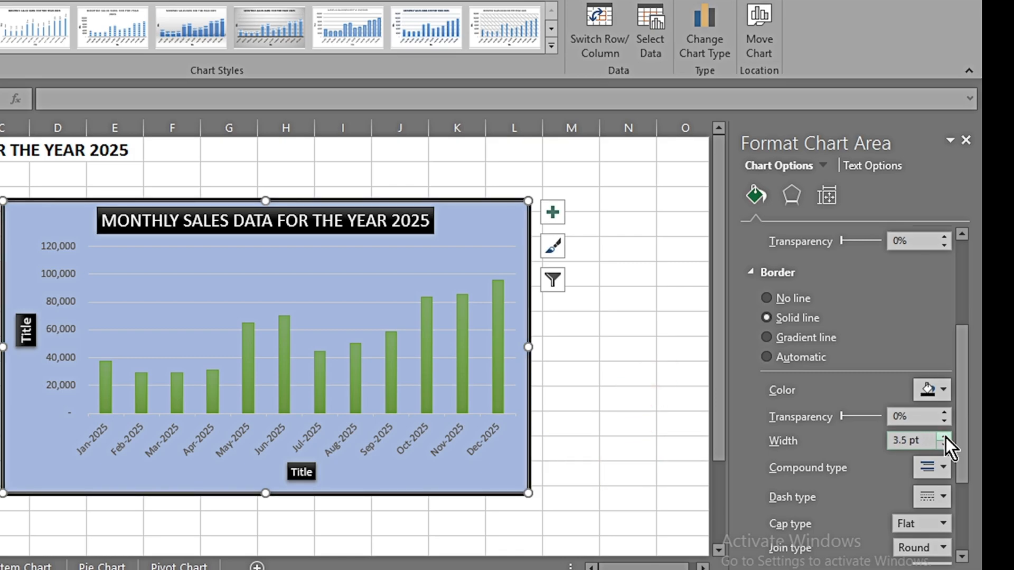
click(945, 469)
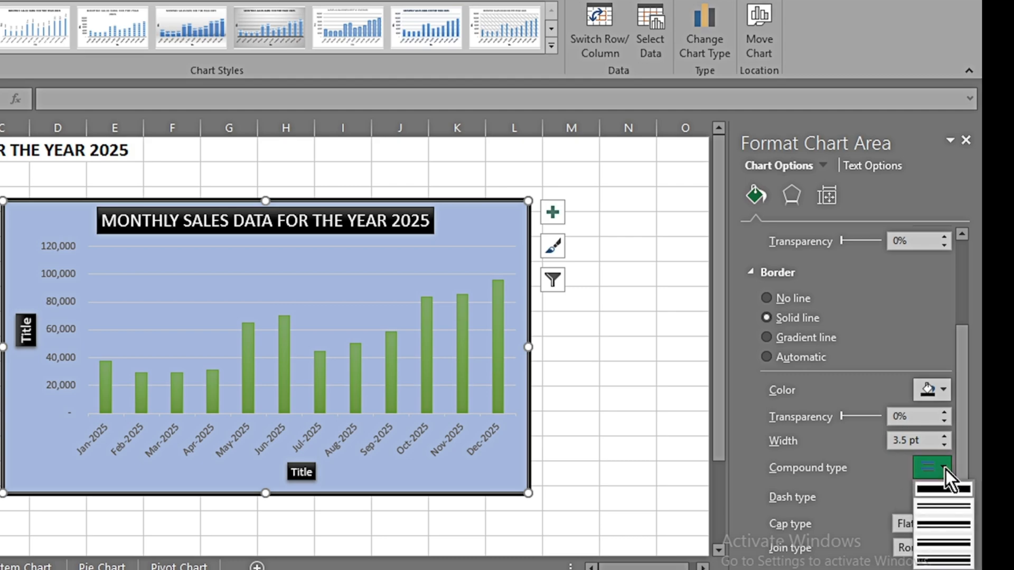
click(933, 493)
drag(959, 466, 954, 337)
Step: Review the chart area's effects, shadow, size, properties and text formatting options
click(793, 203)
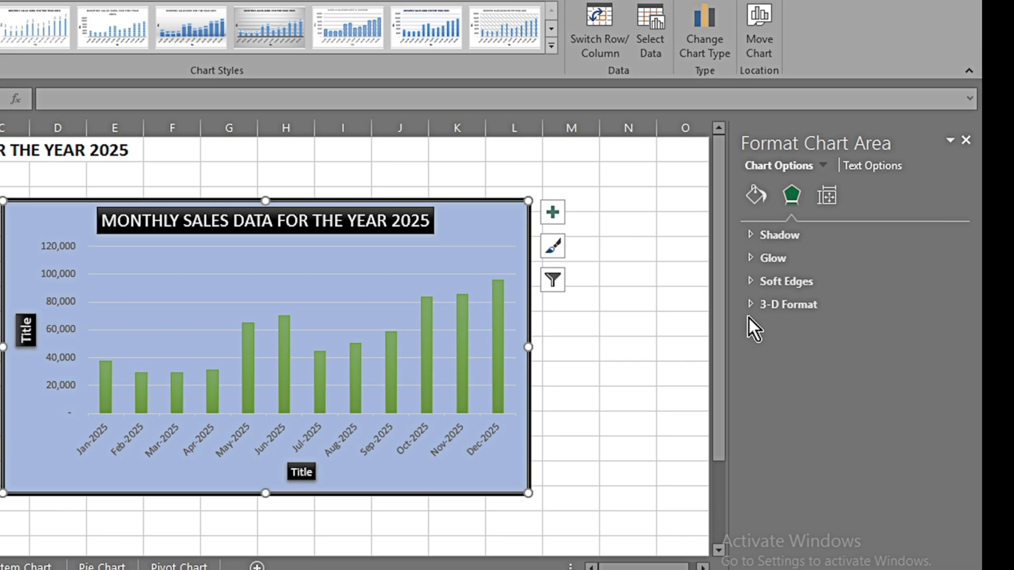
click(750, 235)
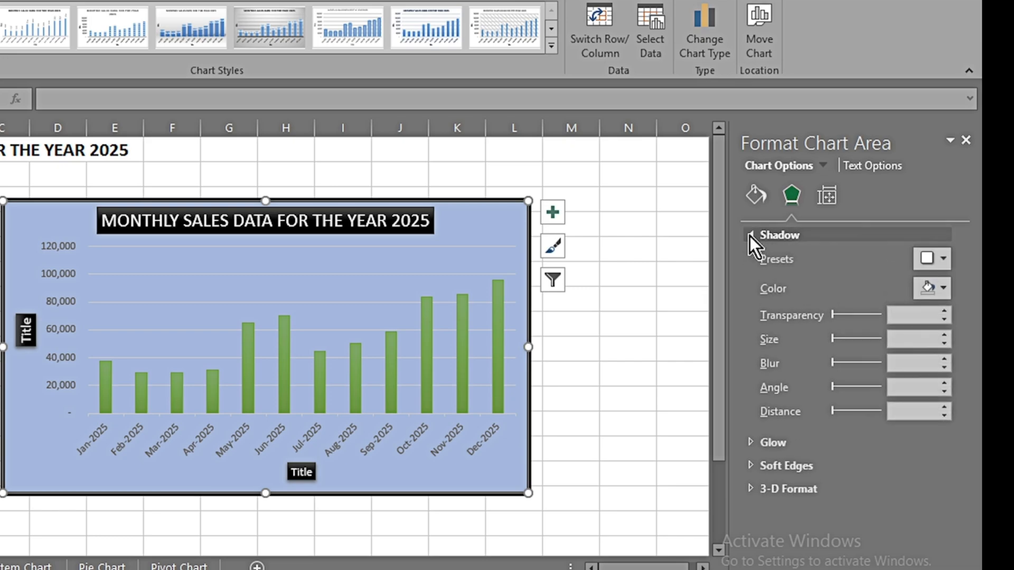
click(826, 196)
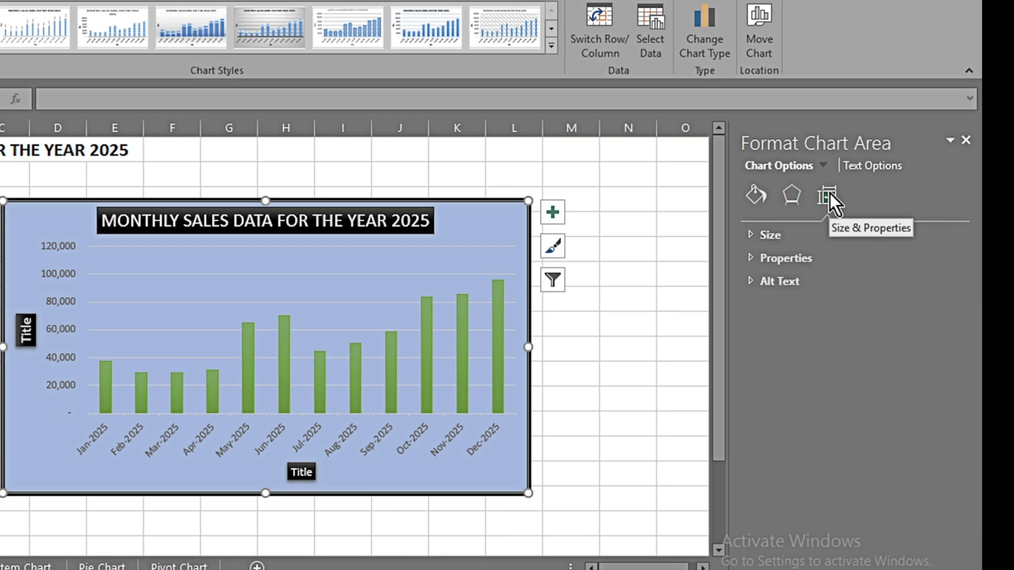
click(751, 236)
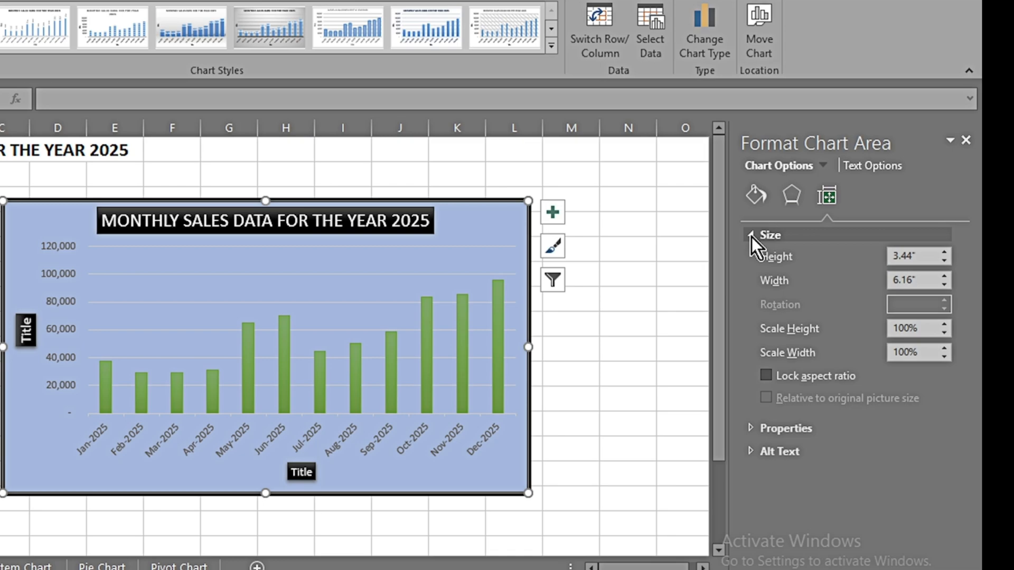
click(752, 236)
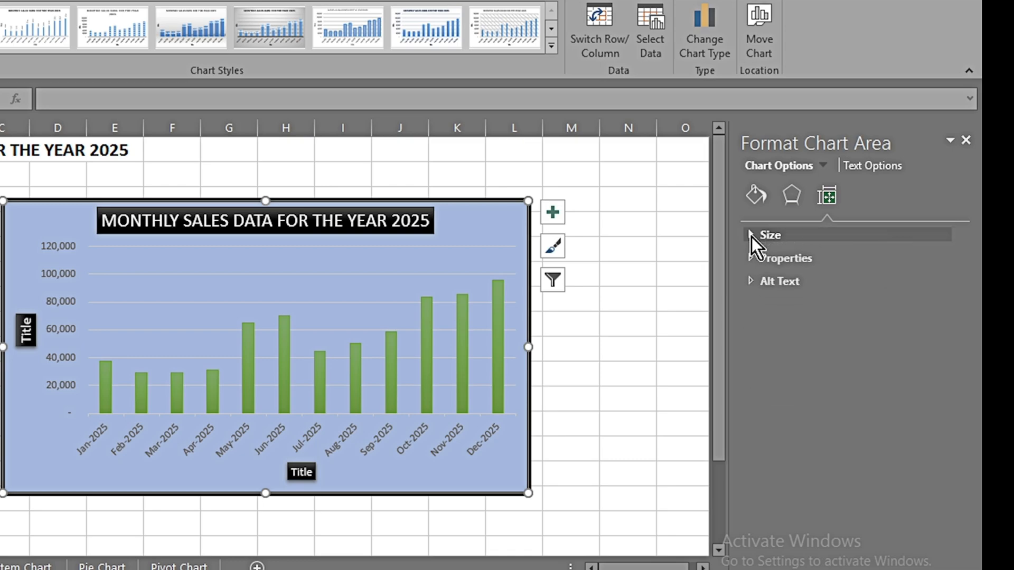
click(748, 259)
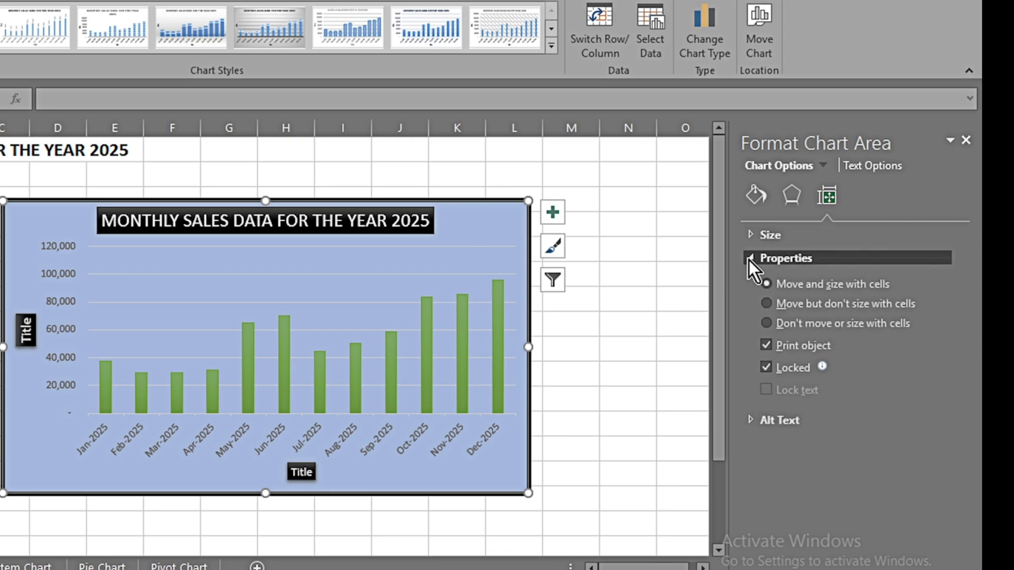
click(749, 260)
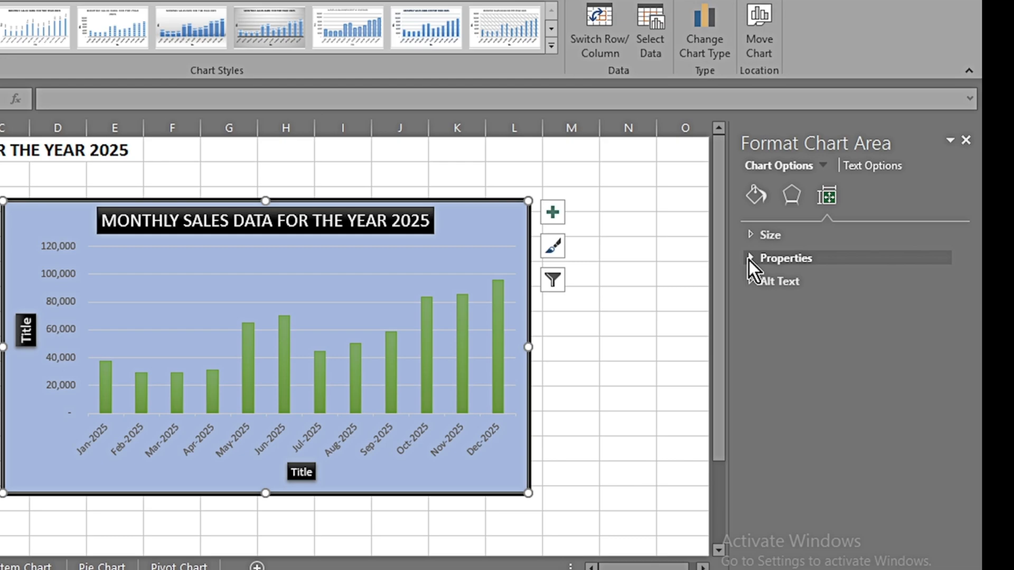
click(869, 168)
click(765, 170)
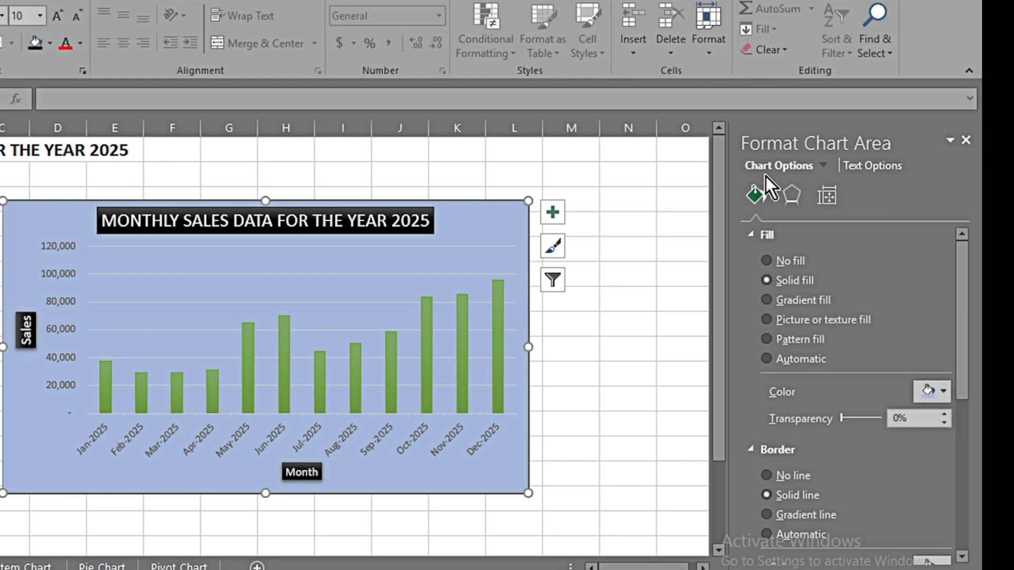
Step: Try a dark green text fill on the chart title and return the text to white
click(870, 168)
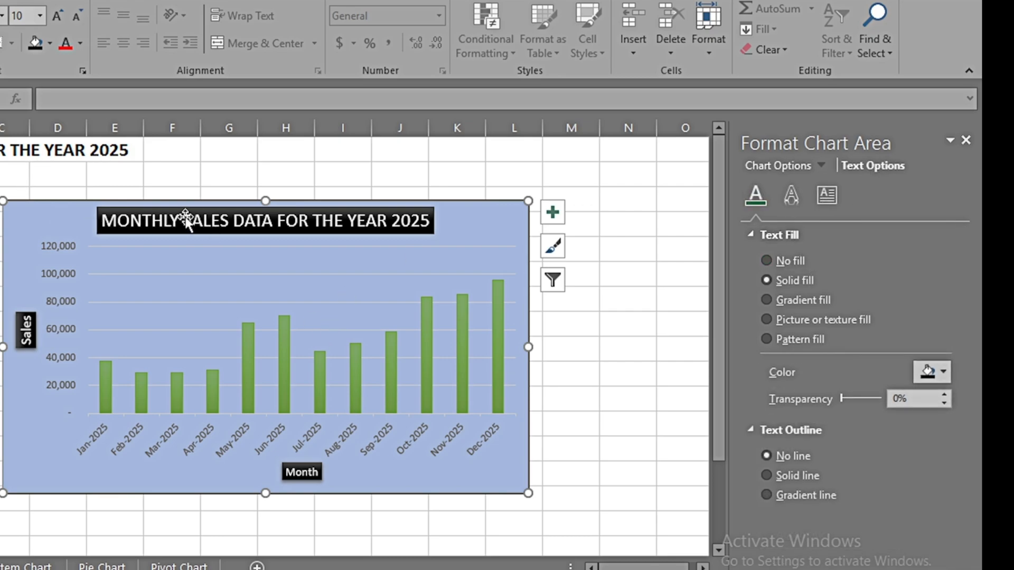
click(224, 219)
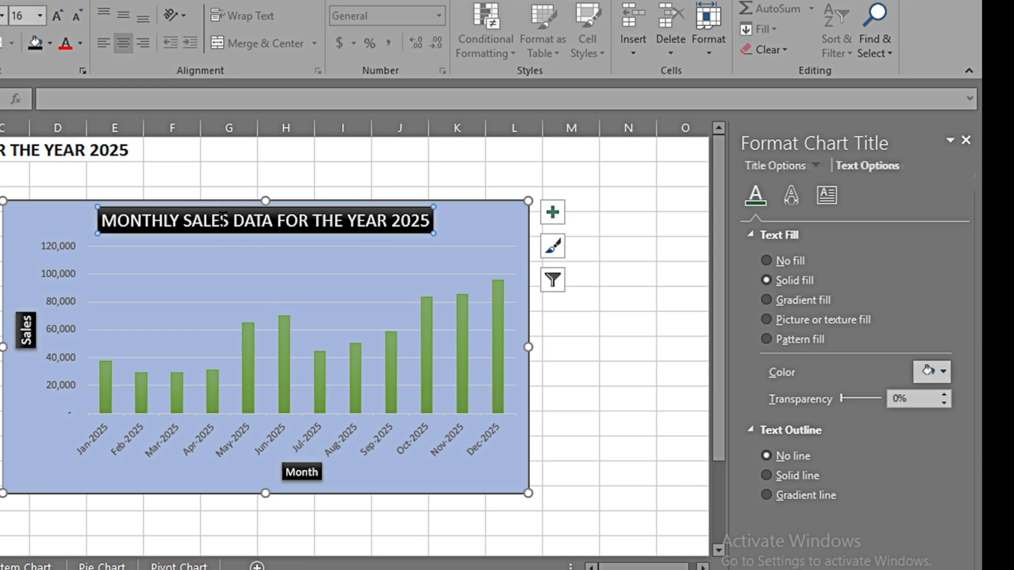
click(942, 371)
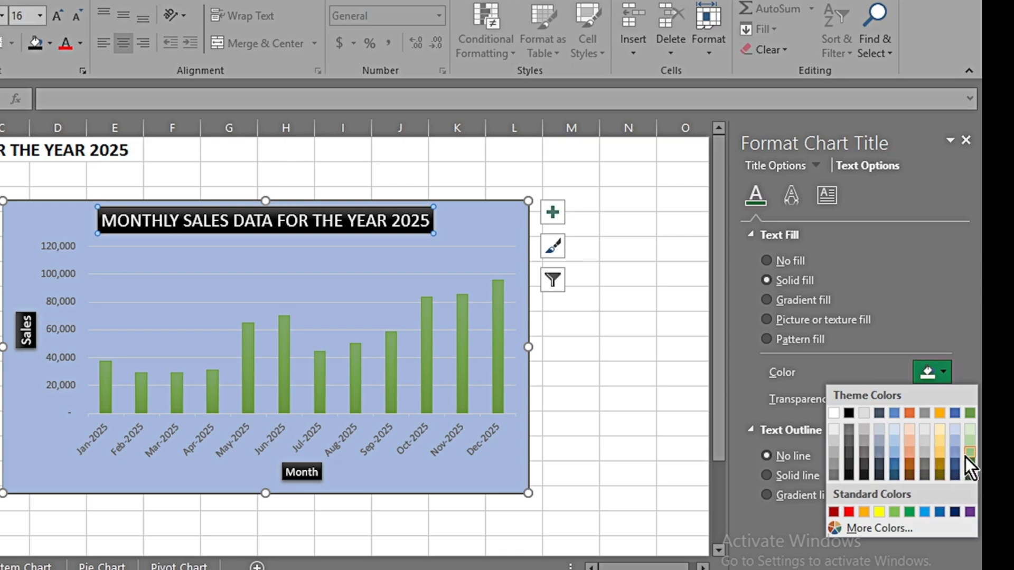
click(970, 475)
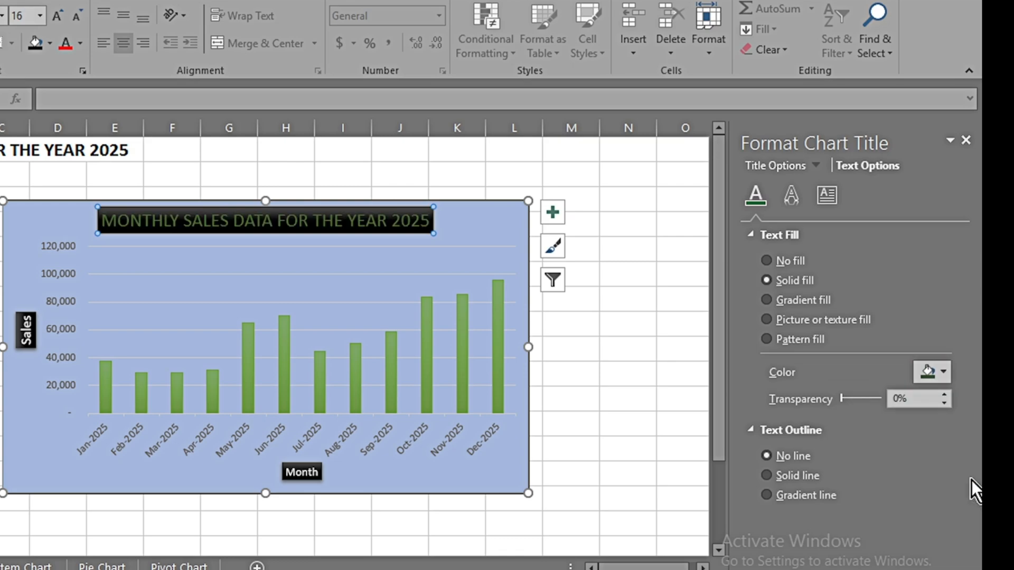
click(943, 373)
click(834, 412)
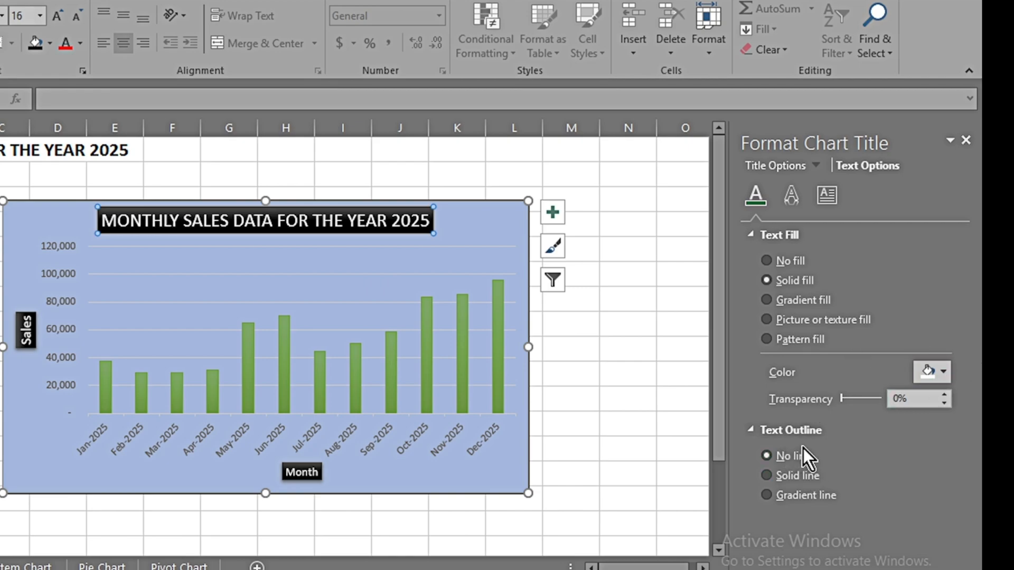
Step: Look through the chart title's text effects and text box settings, and set the Sales axis title's text direction to Horizontal
click(792, 201)
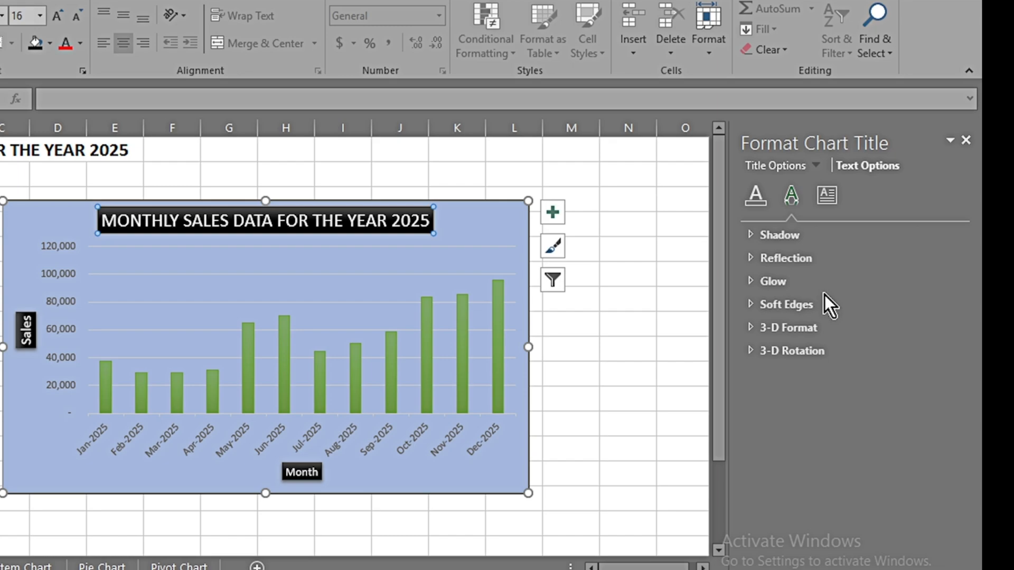
click(826, 195)
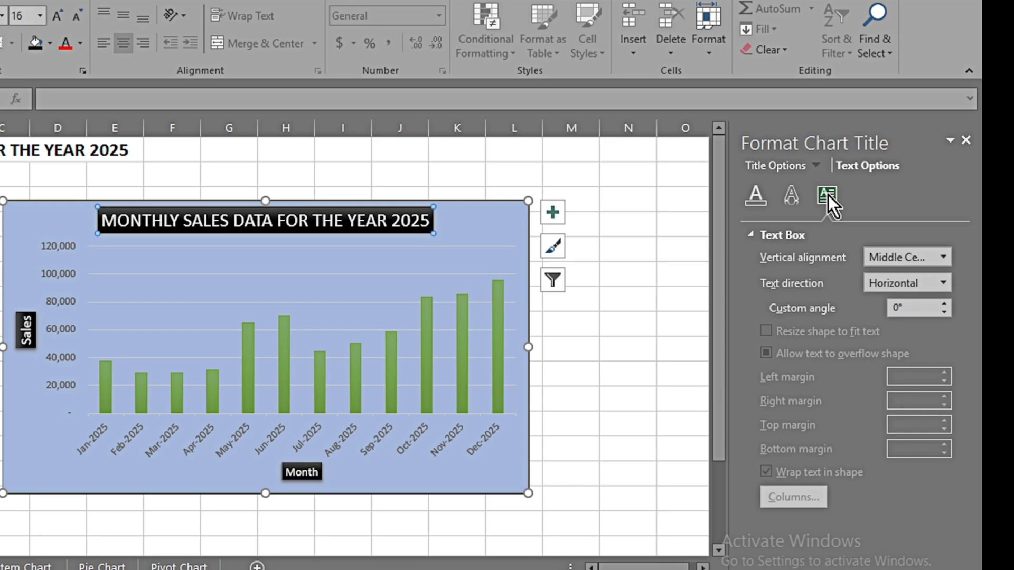
click(26, 329)
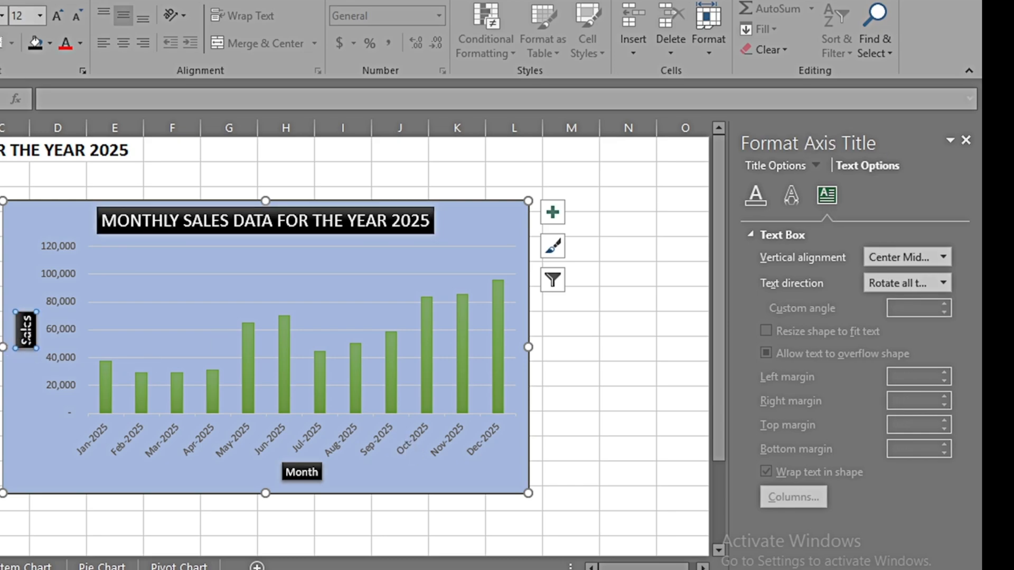
click(943, 283)
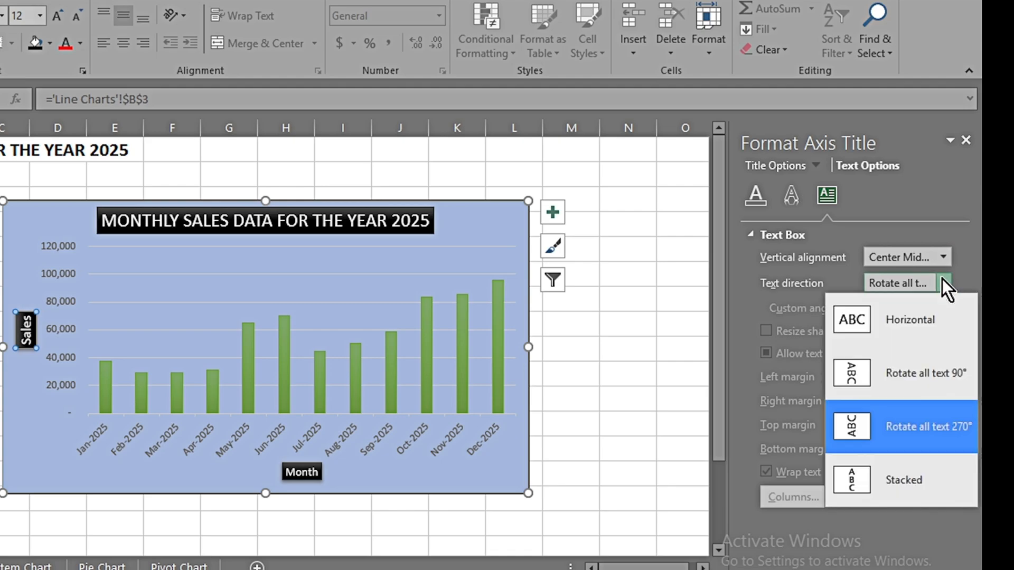
click(882, 321)
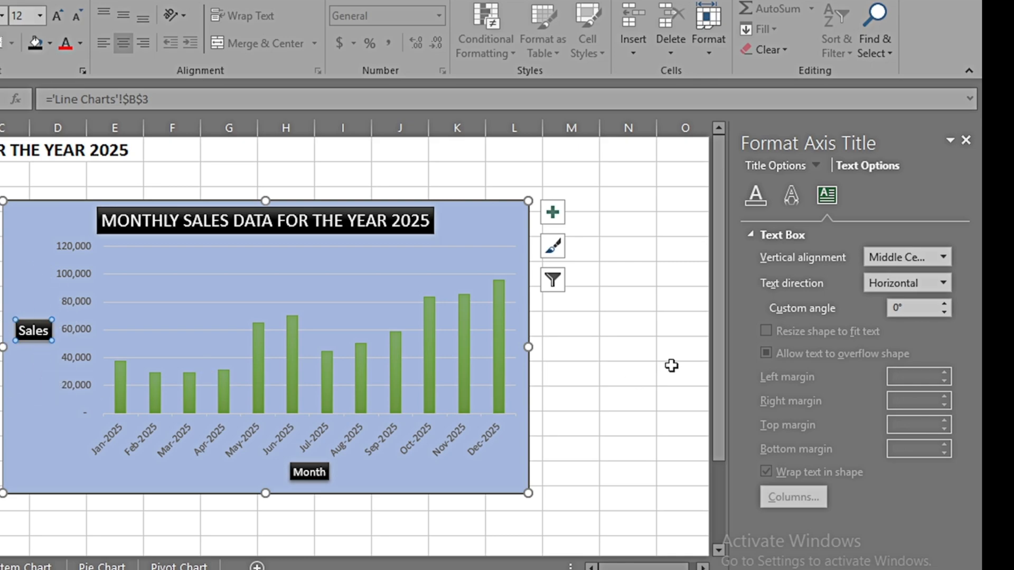
Step: Try custom angles of 45° and -45° on the Sales axis title and reset the angle to 0°
click(911, 307)
double_click(911, 307)
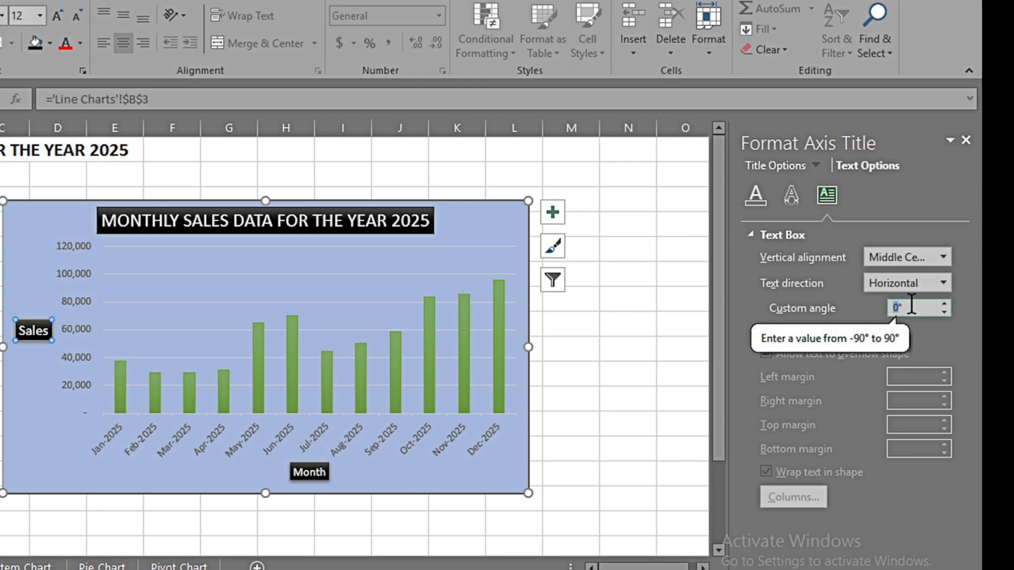
text(45)
key(Return)
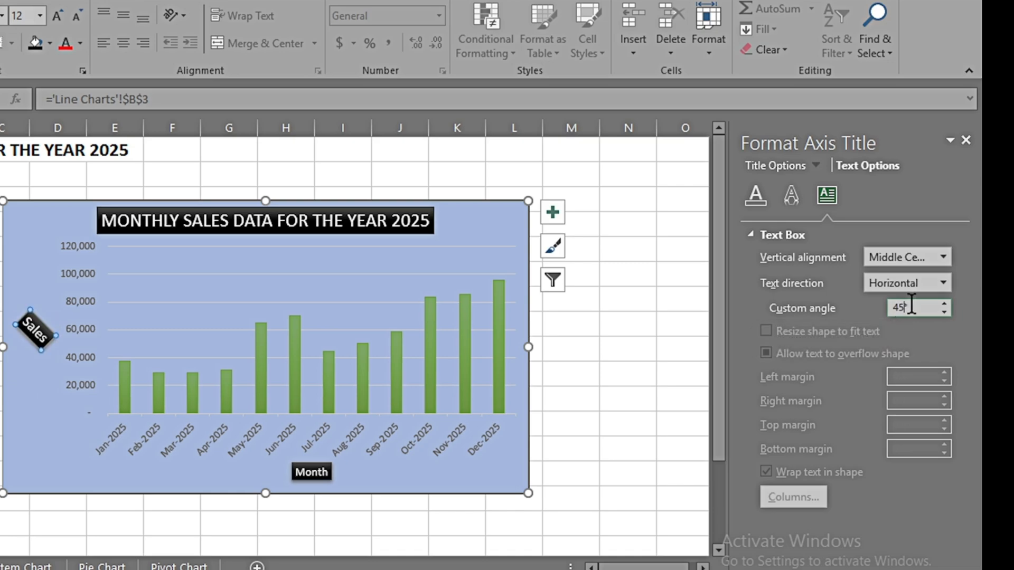
text(-)
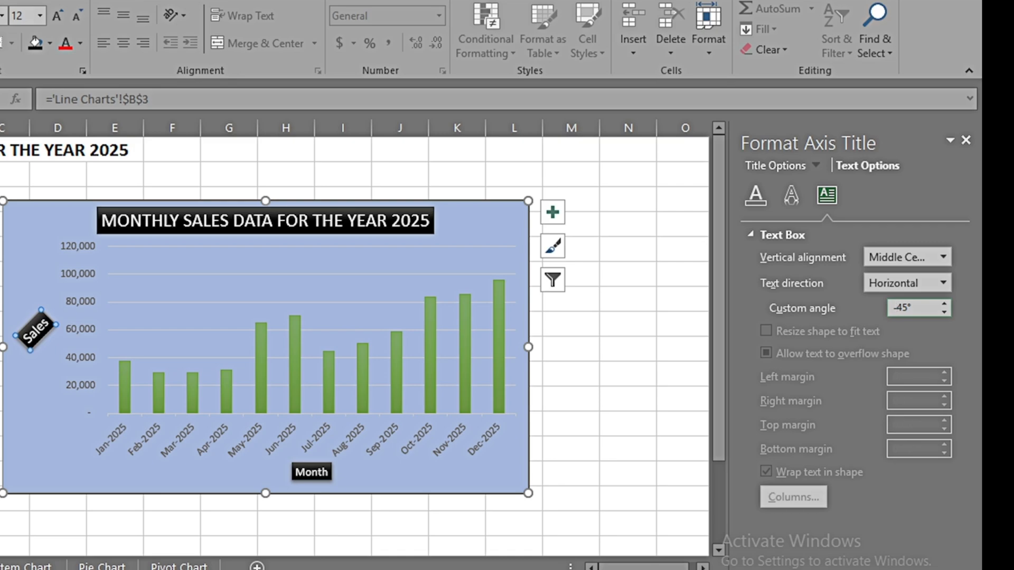
key(Home)
key(shift+Right)
key(shift+Right)
key(shift+Right)
key(shift+Right)
text(0)
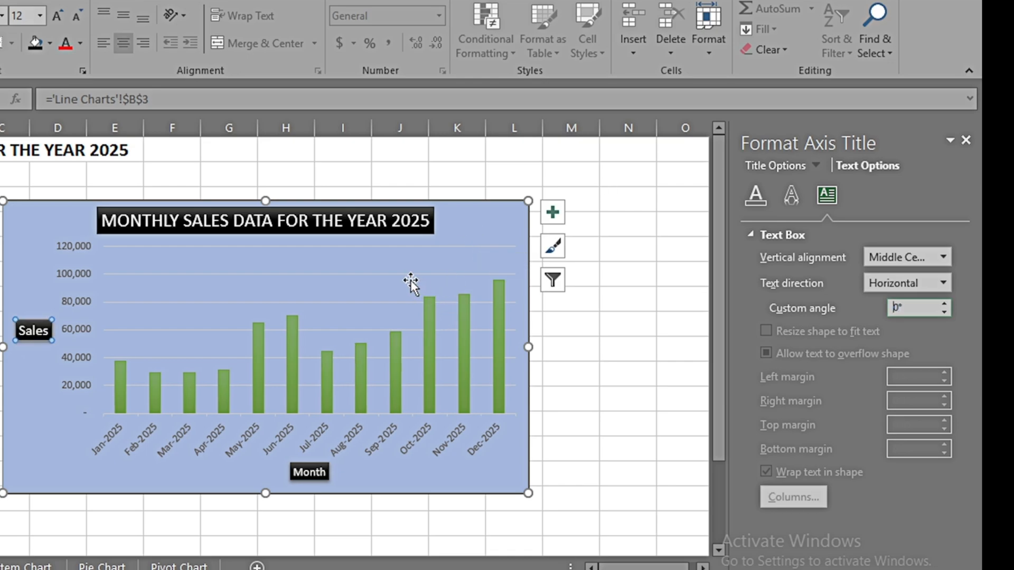
Step: Fill the plot area with solid light gold and set the fill's transparency to 34%
click(334, 314)
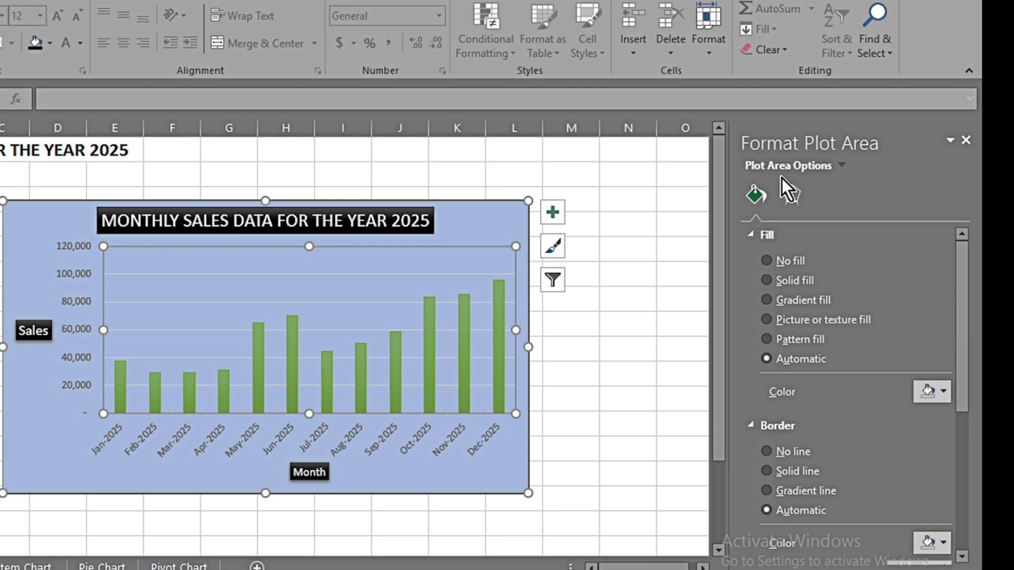
click(941, 393)
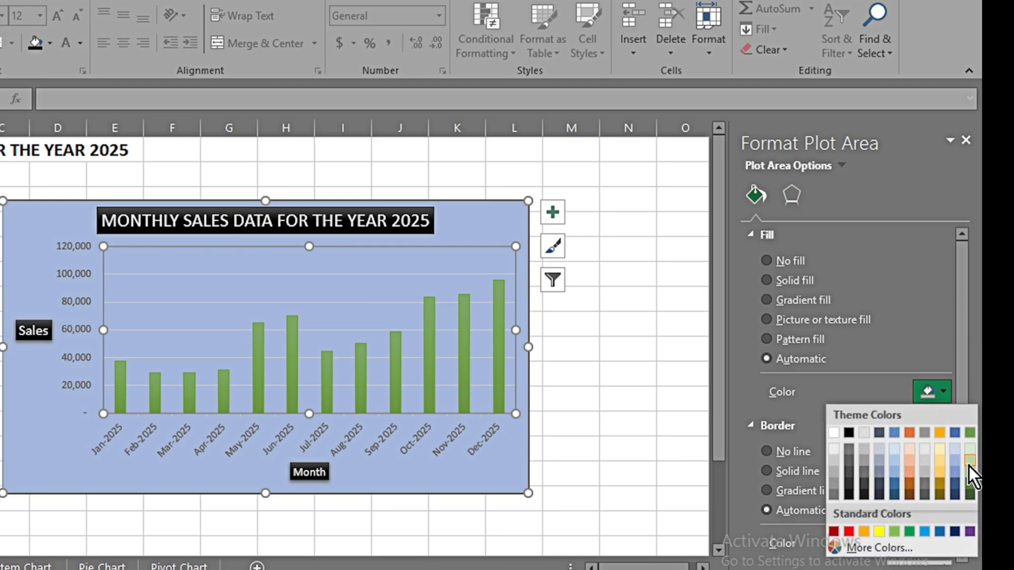
click(941, 464)
scroll(961, 457, down, 3)
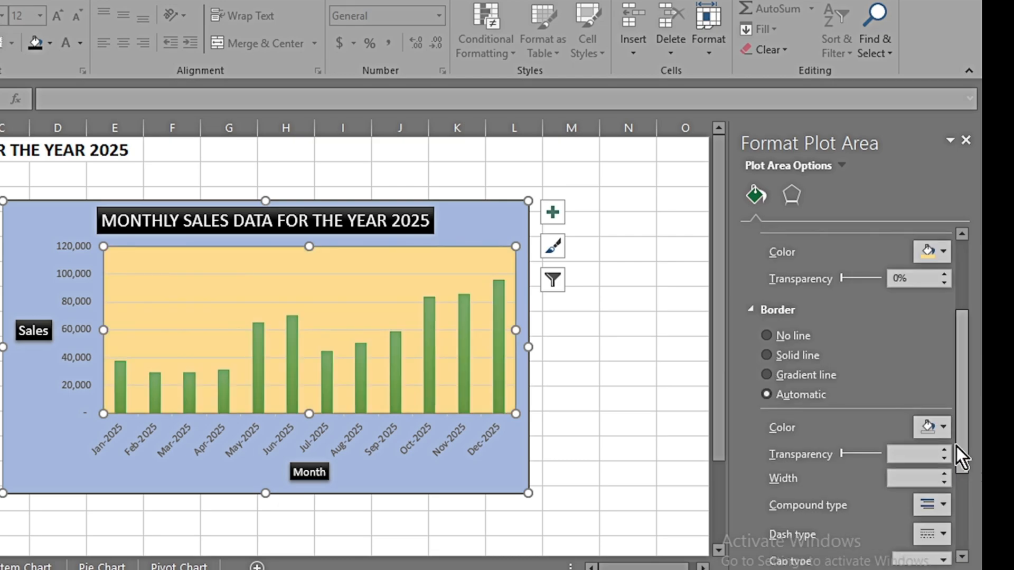
drag(846, 280, 858, 284)
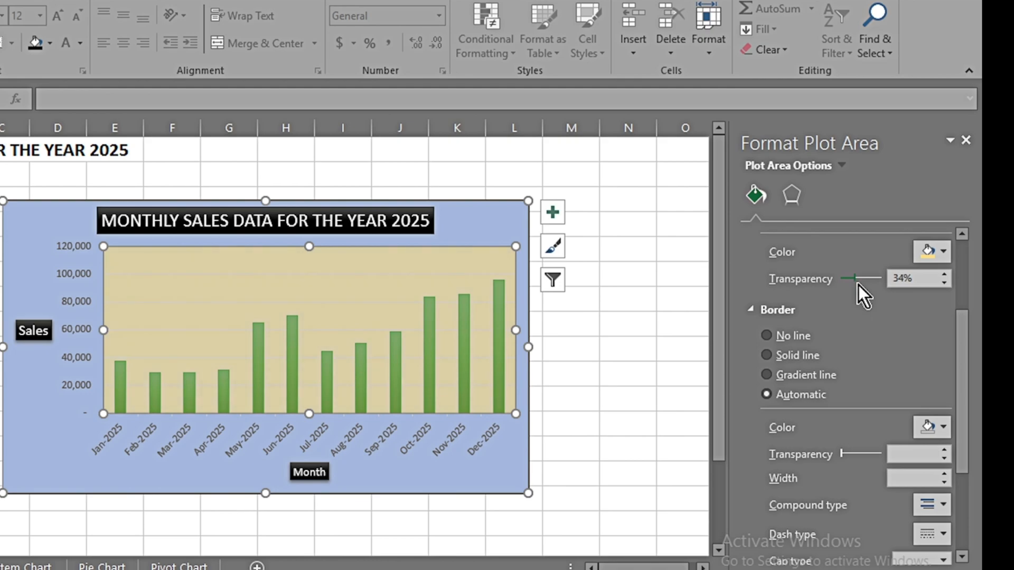
Step: Give the plot area a dark solid border, 2.75 pt wide, with the double-line compound type
scroll(966, 387, down, 2)
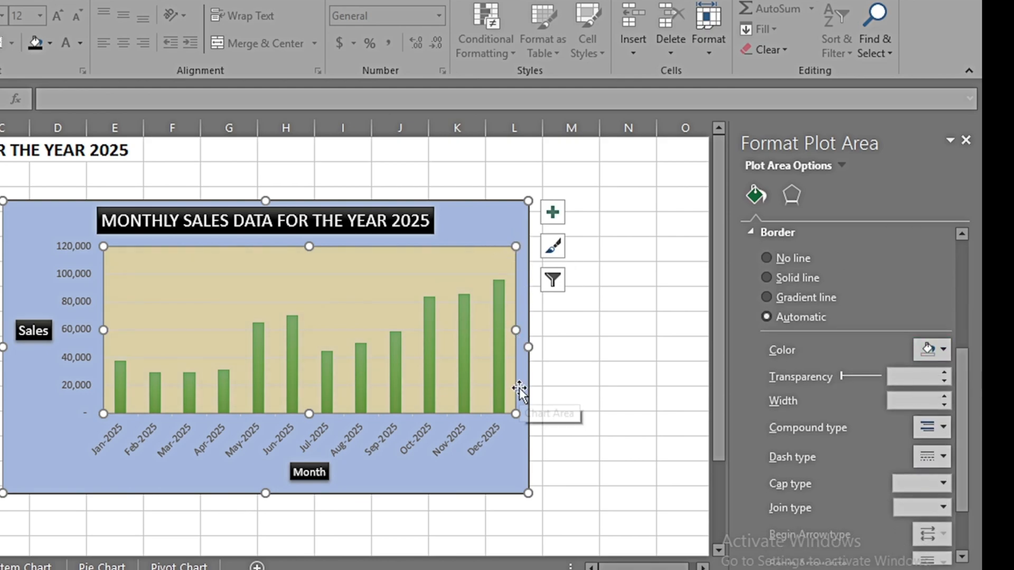
click(941, 348)
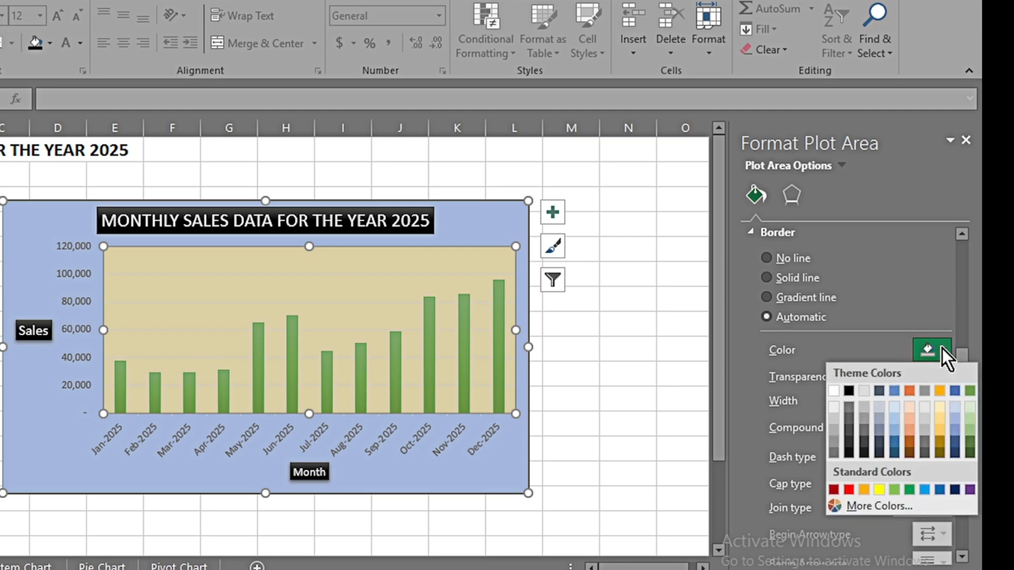
click(970, 453)
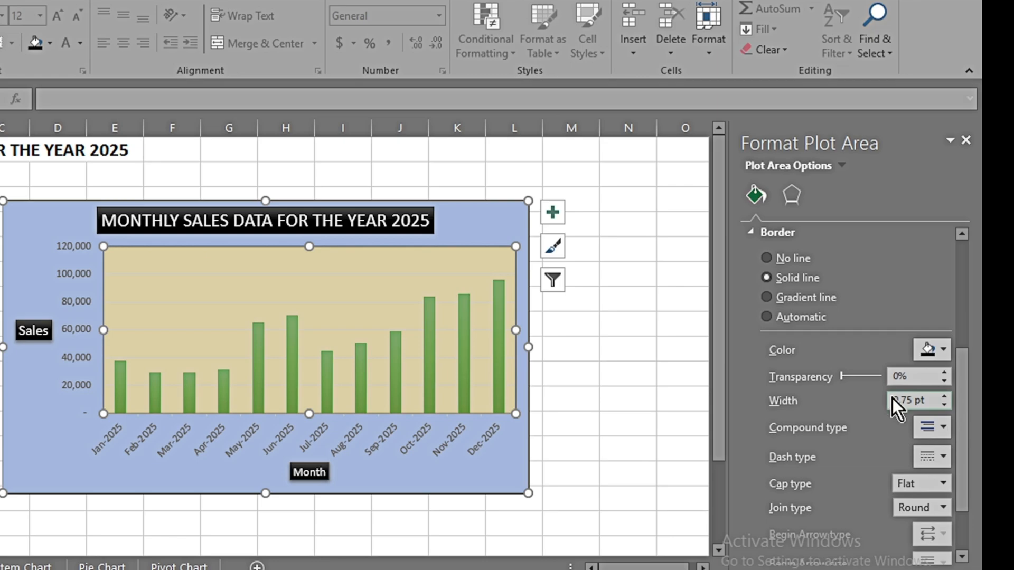
click(945, 396)
click(945, 396)
scroll(964, 430, down, 2)
click(941, 353)
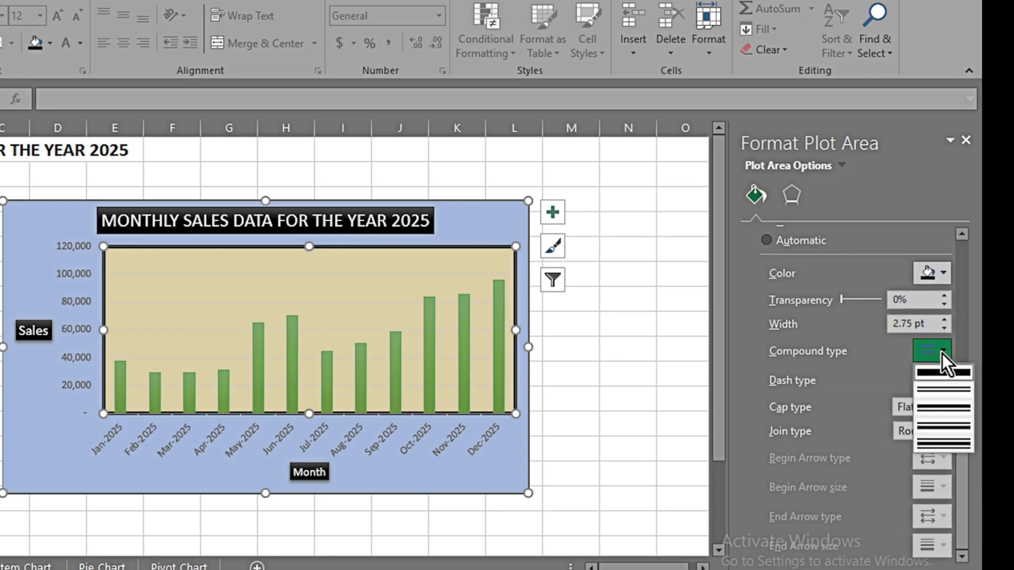
click(942, 389)
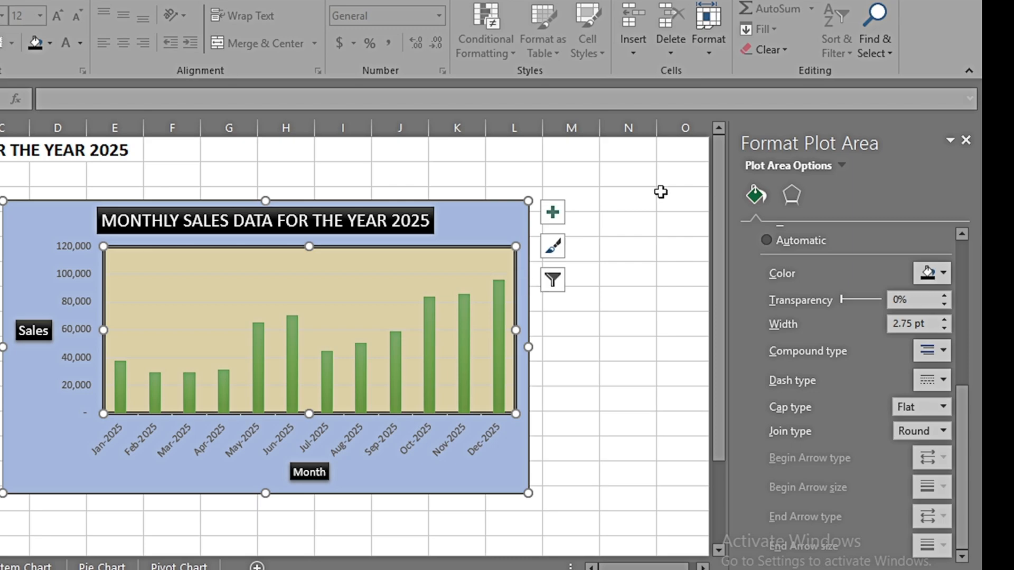
Step: Look through the plot area's effects and the vertical axis's fill, line and effects settings
click(791, 197)
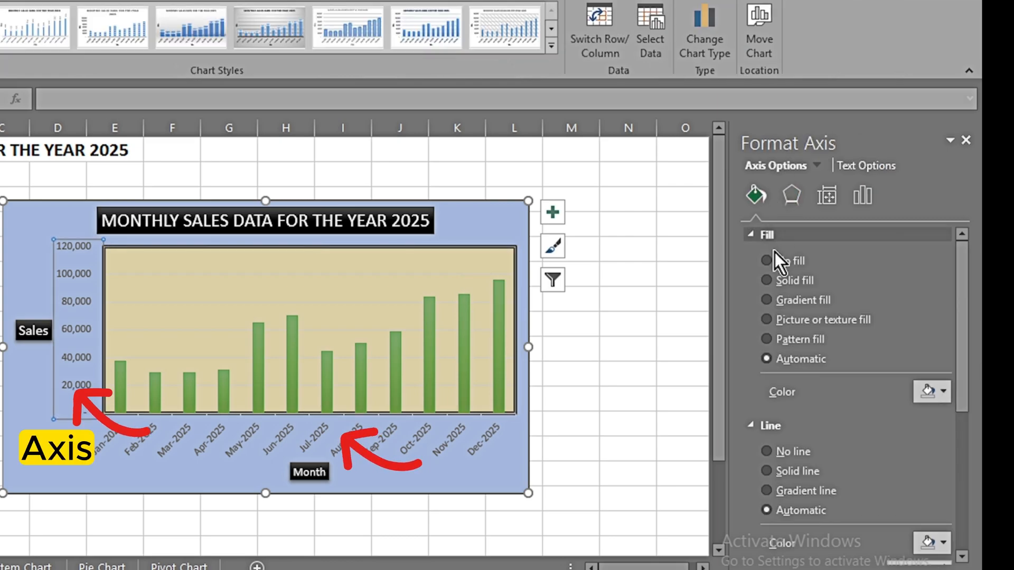
drag(964, 347, 787, 198)
click(788, 198)
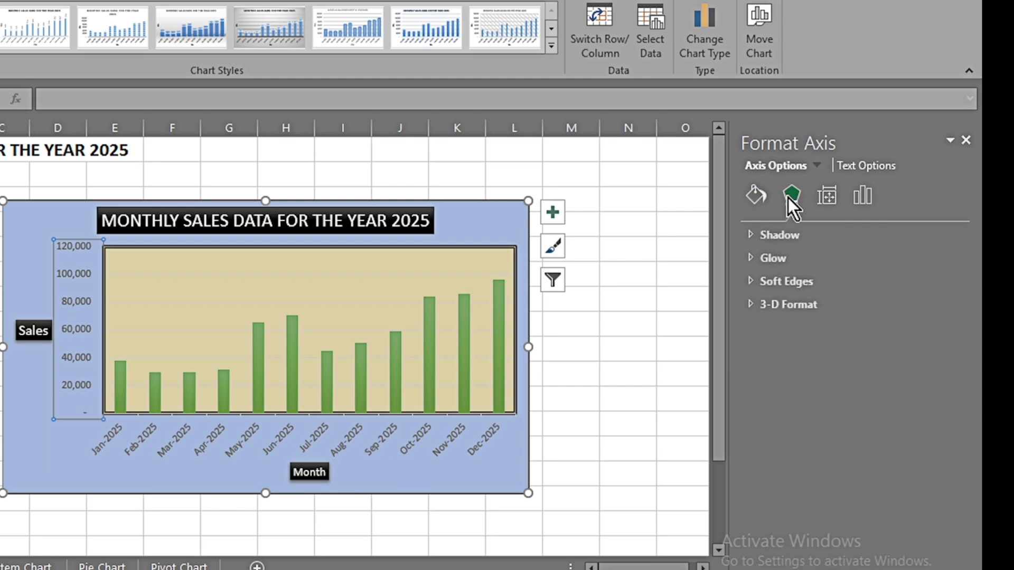
Step: Try rotating the vertical axis labels by 270° and return their text direction to Horizontal
click(821, 194)
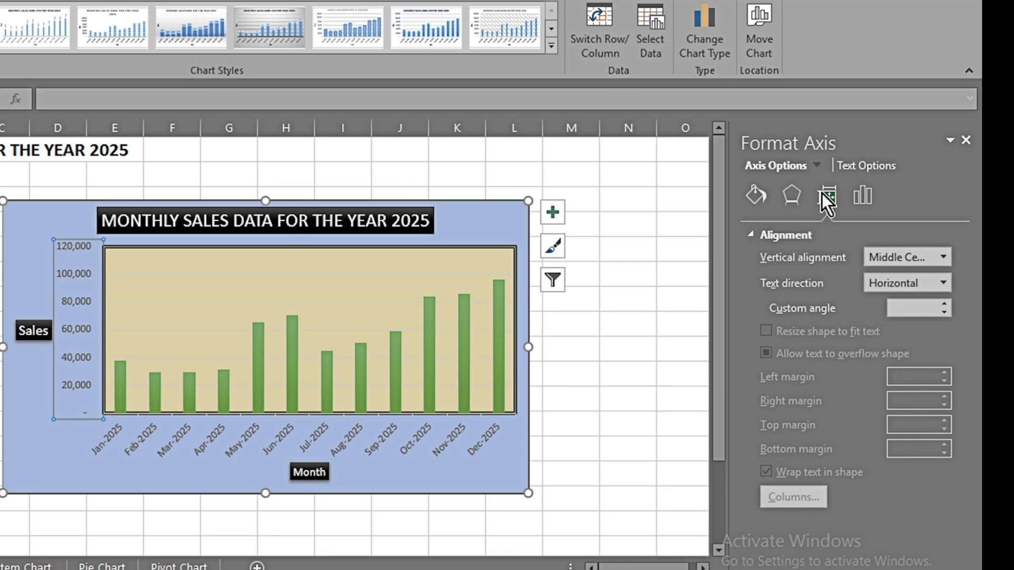
click(942, 283)
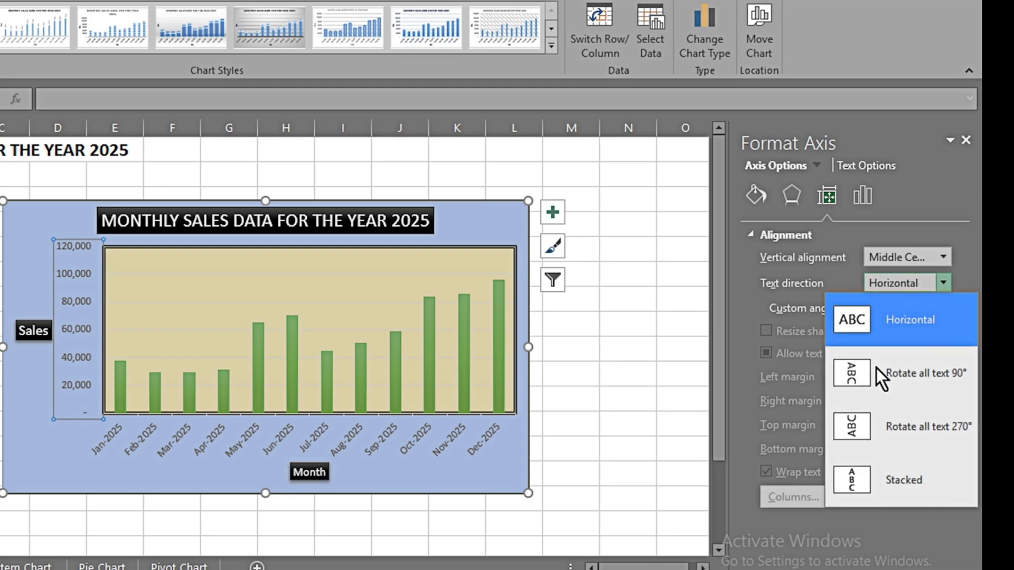
click(891, 420)
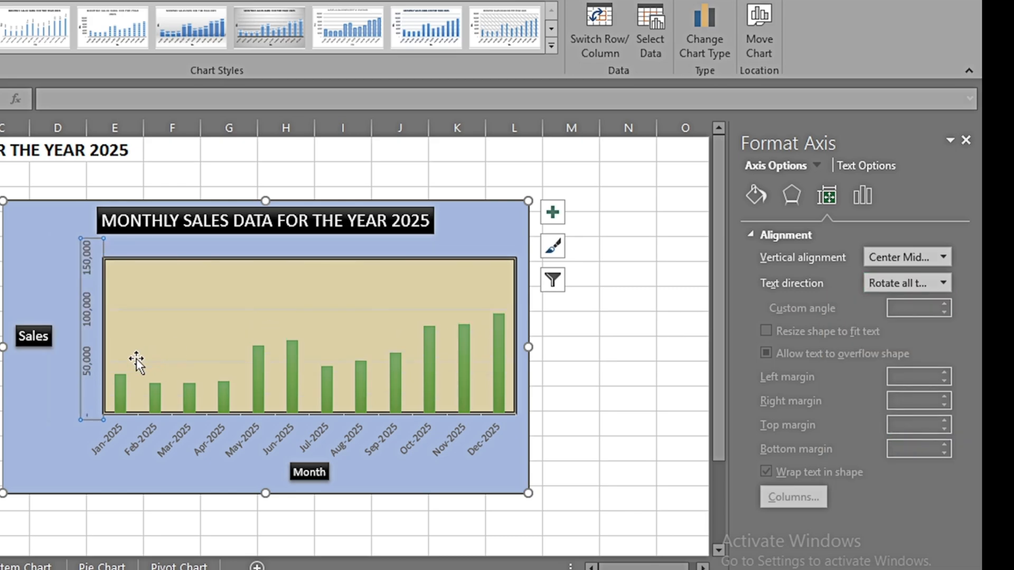
click(942, 283)
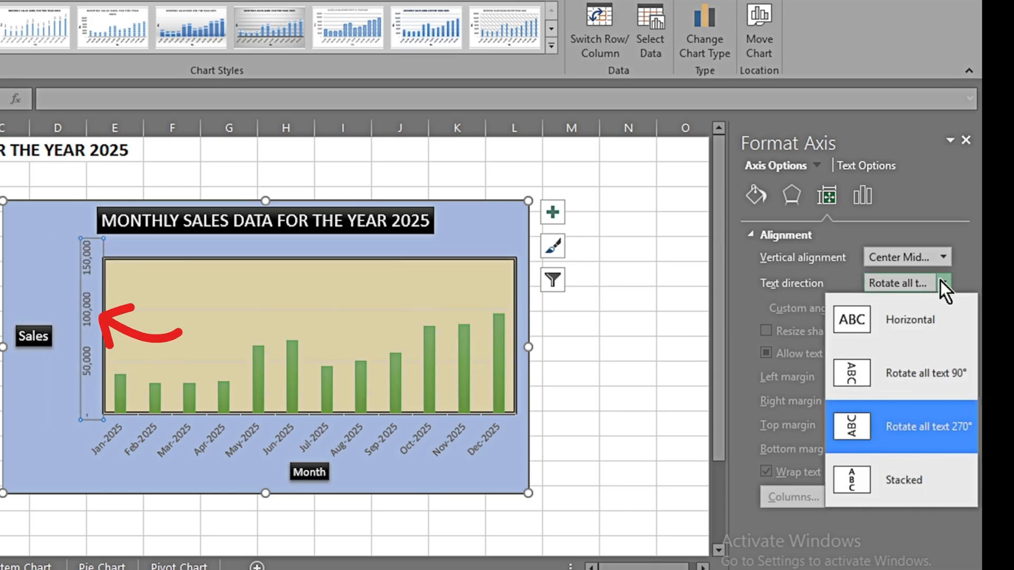
click(914, 317)
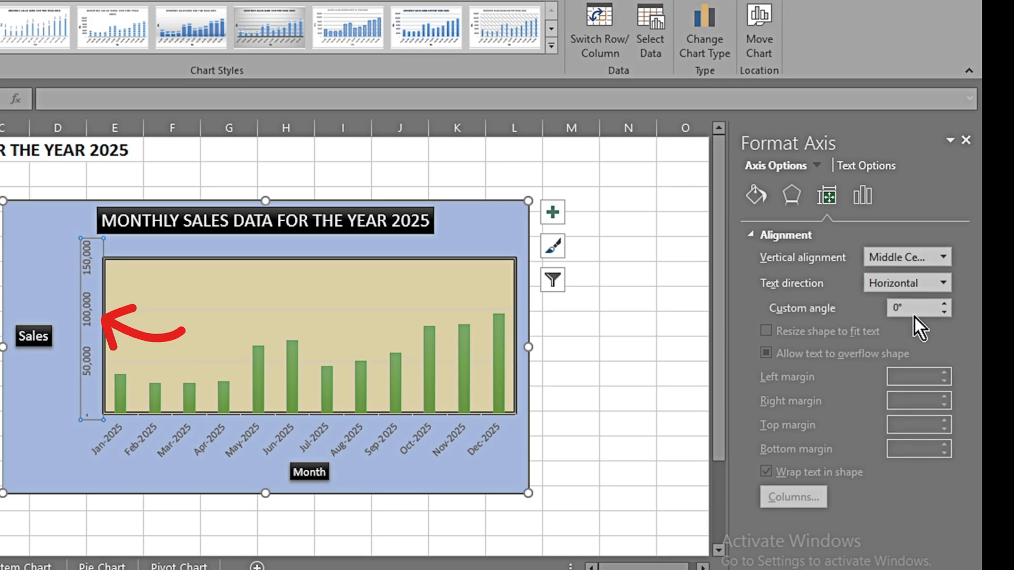
Step: Set the vertical axis's maximum bound to 100000
click(862, 191)
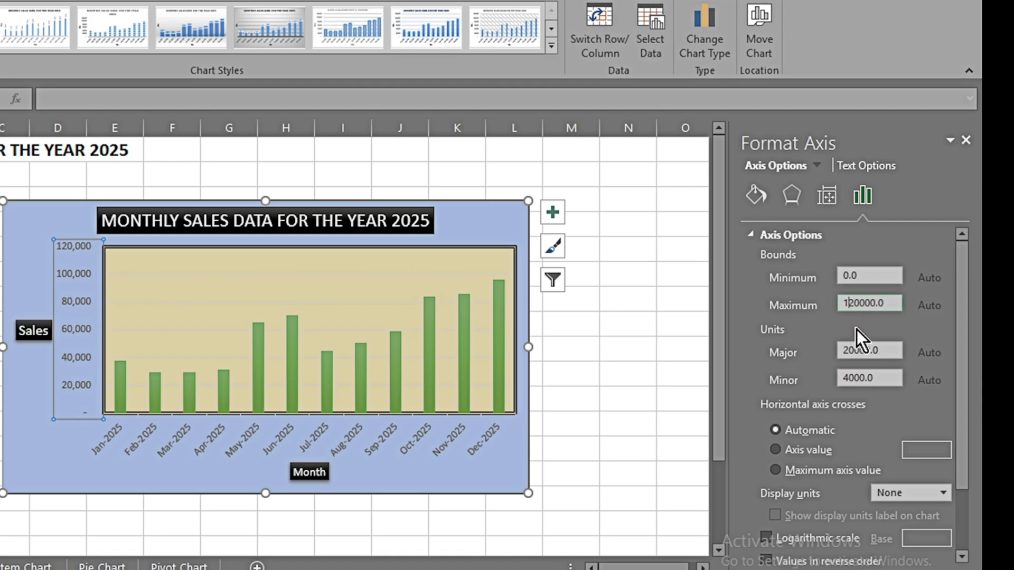
text(0)
key(Return)
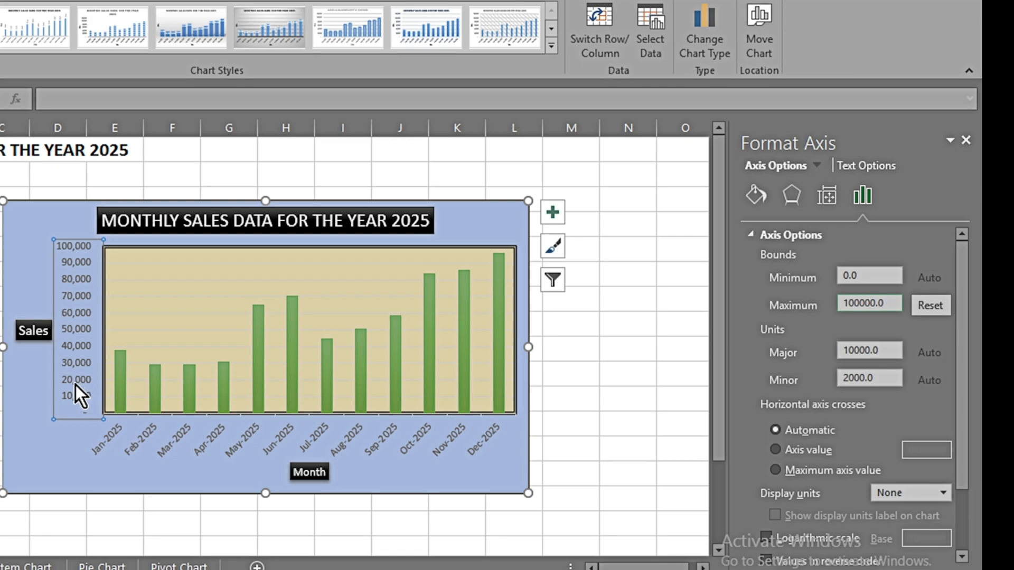
Step: Try a minimum bound of 20000 on the vertical axis and set it back to 0
click(875, 274)
text(20000)
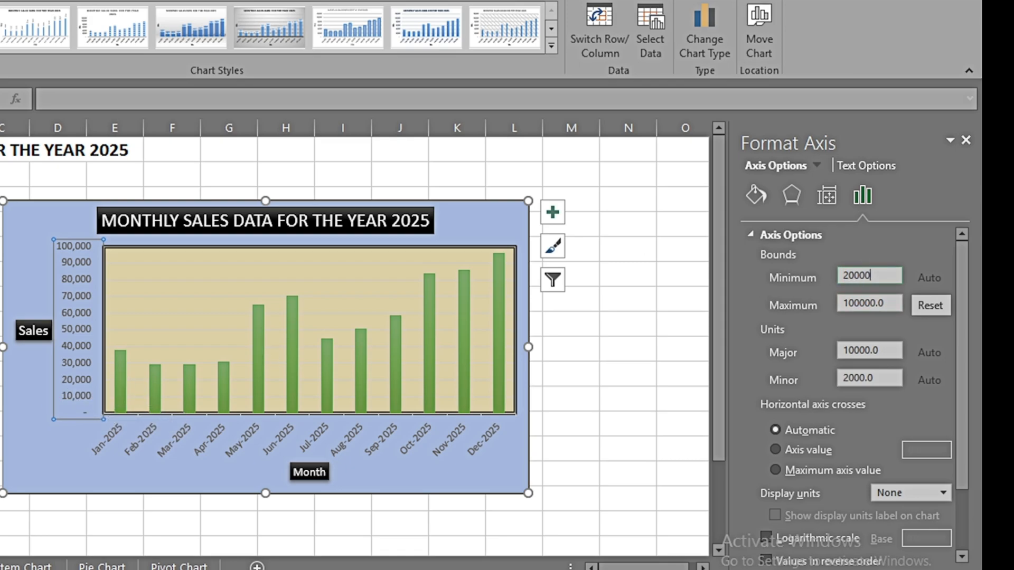
key(Return)
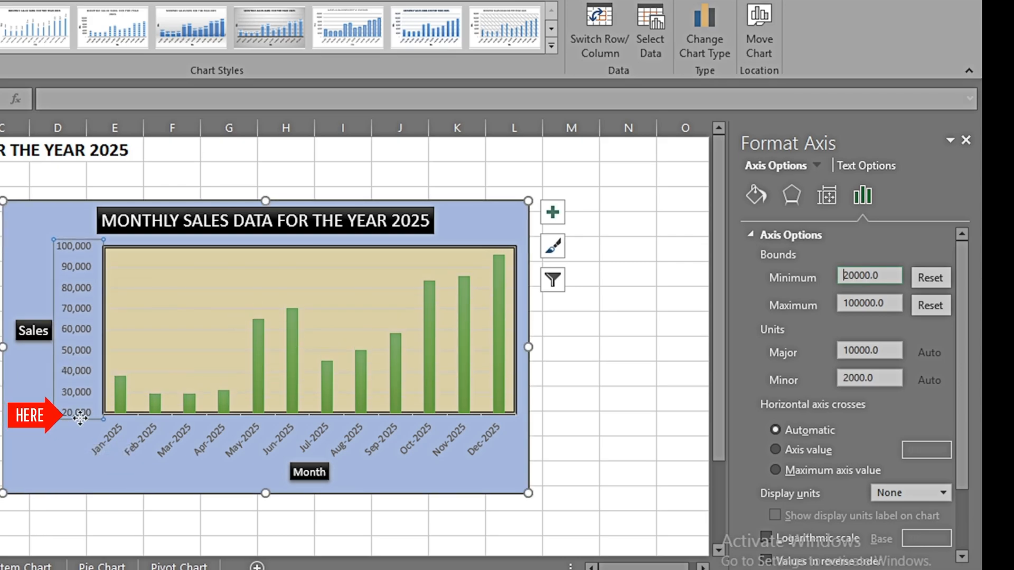
double_click(845, 275)
text(0)
key(Return)
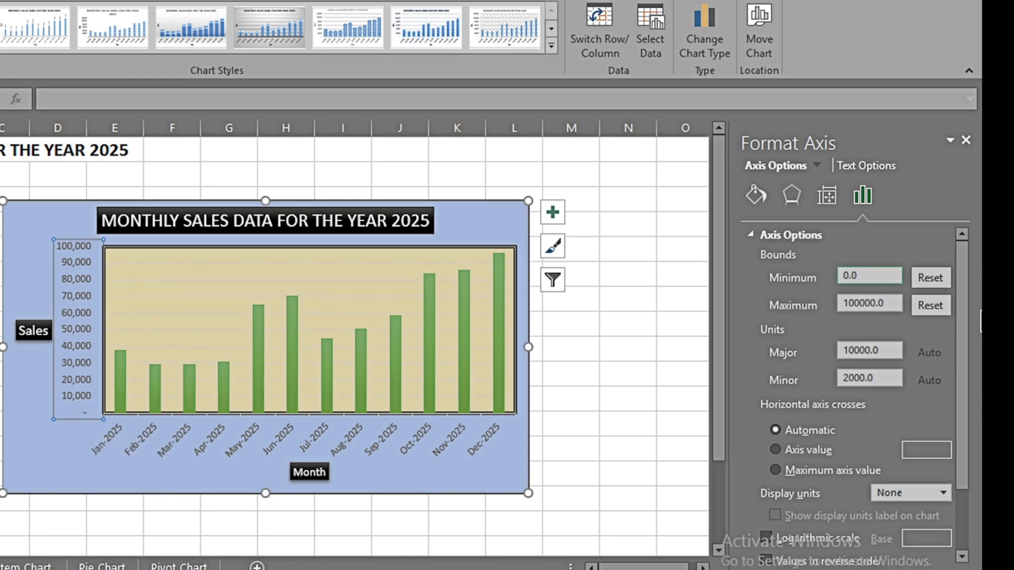
Step: Set the vertical axis's major unit to 20000
scroll(966, 389, down, 2)
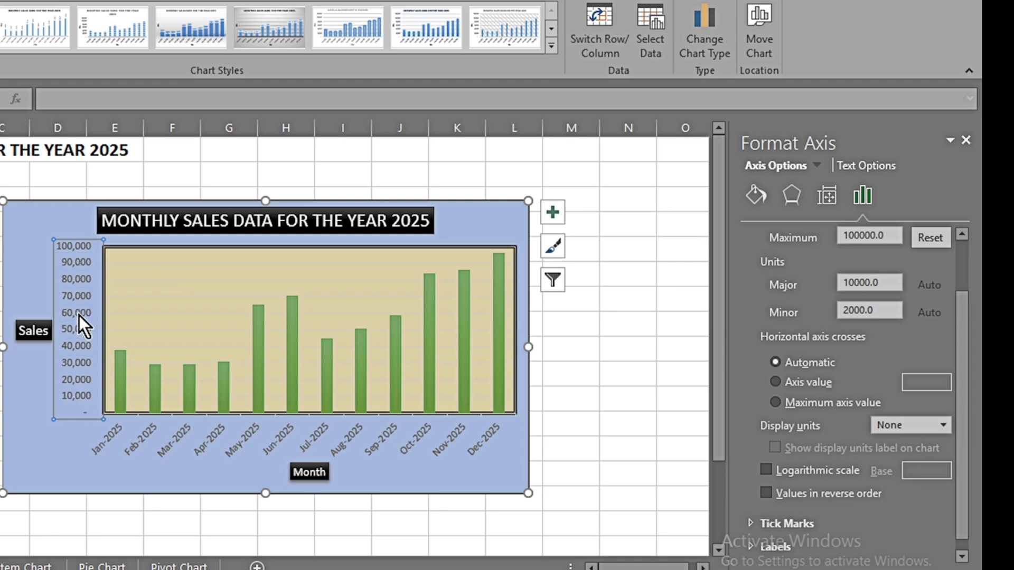
click(882, 283)
key(Delete)
text(2)
key(Return)
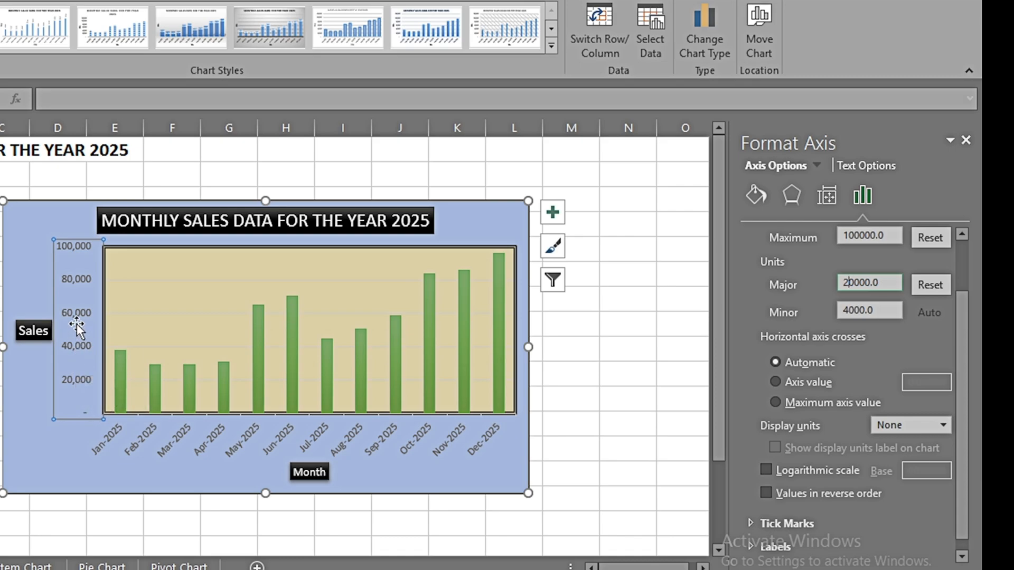
Step: Set the vertical axis's display units to Thousands
scroll(968, 378, down, 1)
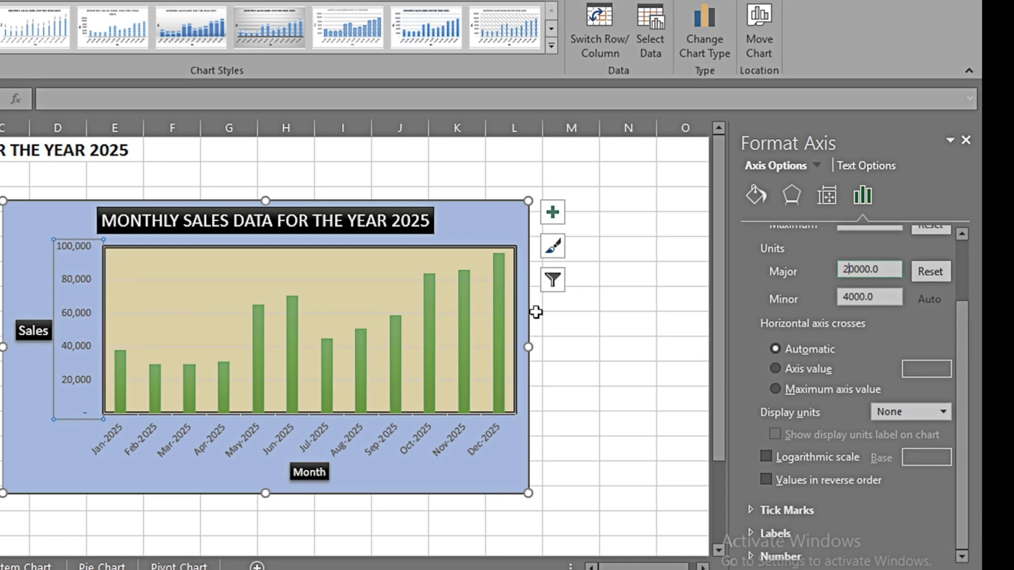
click(944, 412)
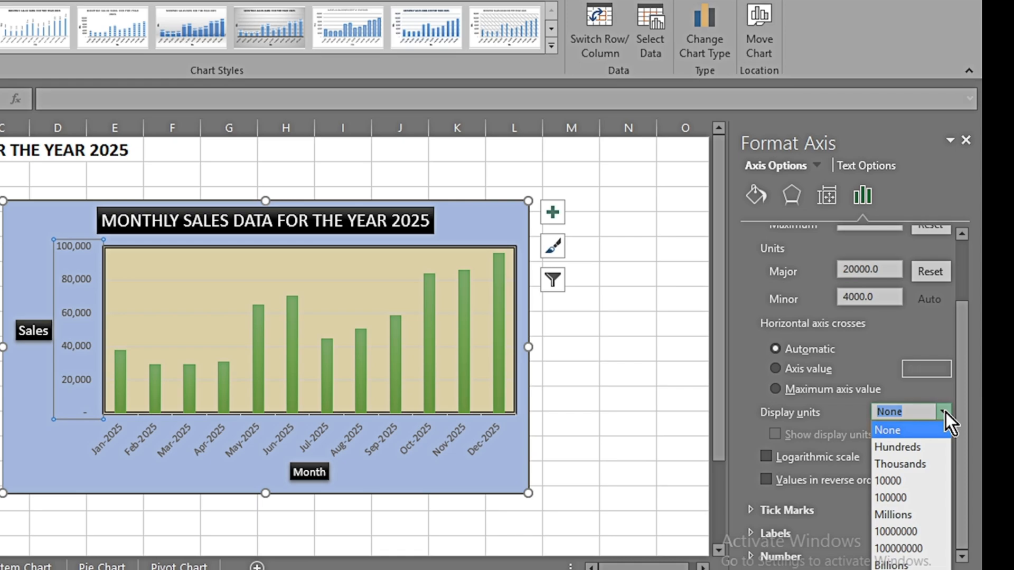
click(902, 465)
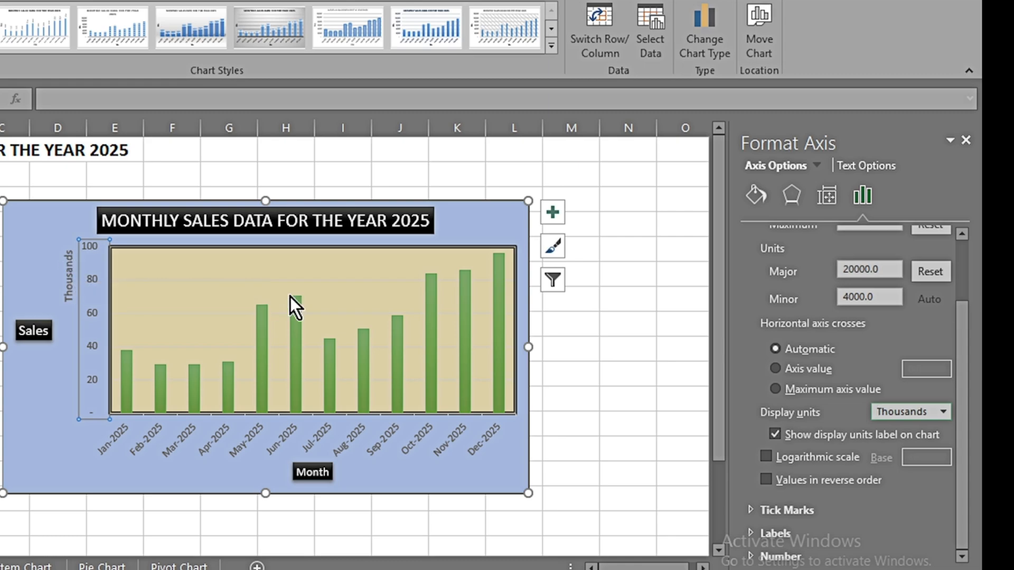
mouse_move(289, 296)
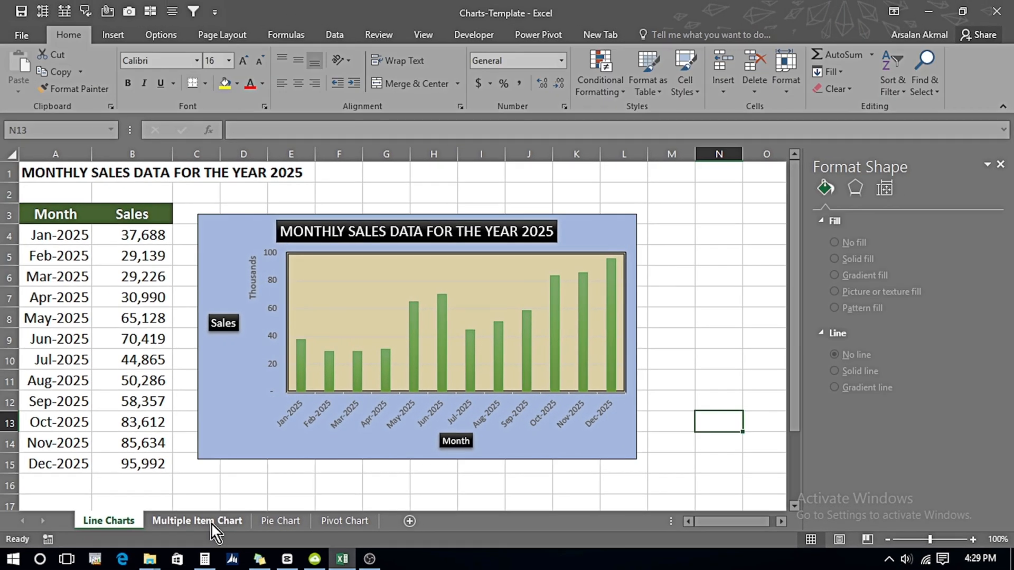
Step: On the Multiple Item Chart sheet, insert a default column chart from the whole bicycle sales table and place it below the data
click(211, 522)
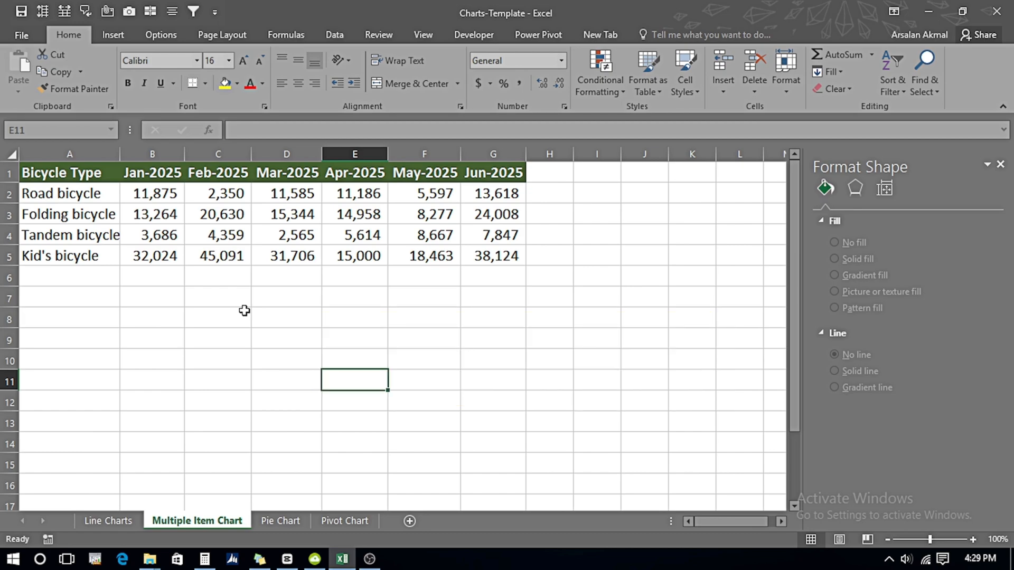
click(208, 230)
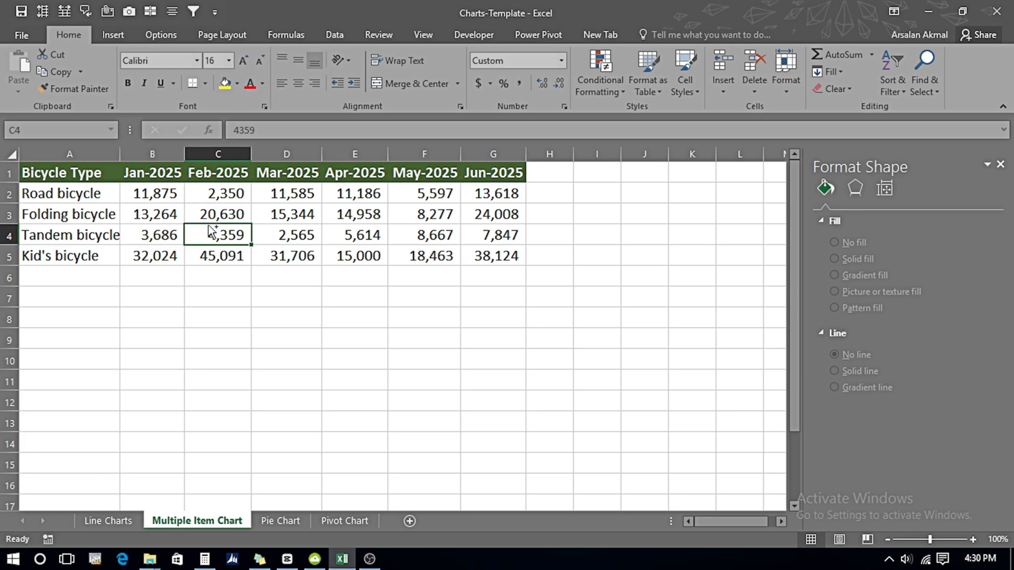
key(ctrl+a)
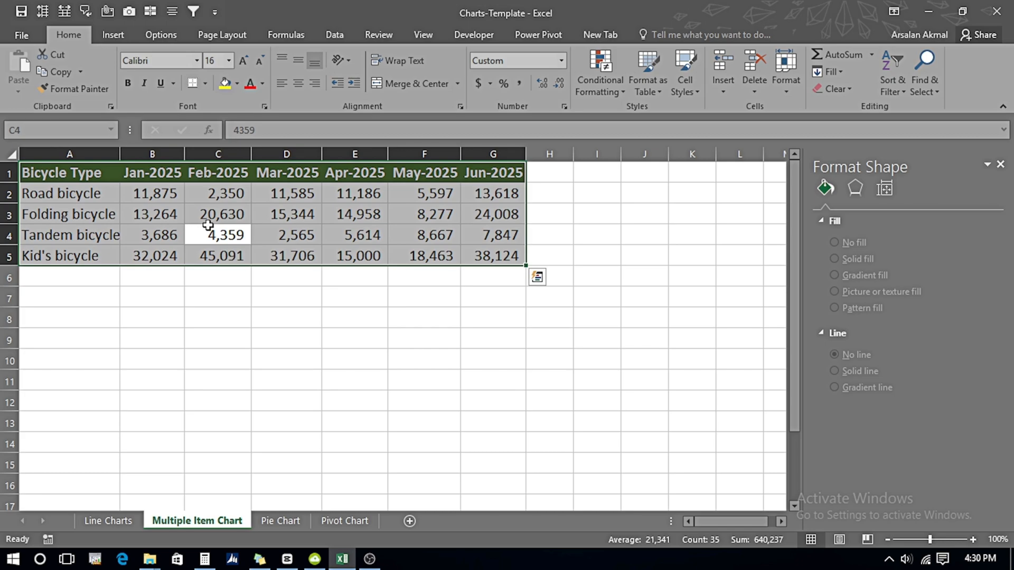
key(alt+F1)
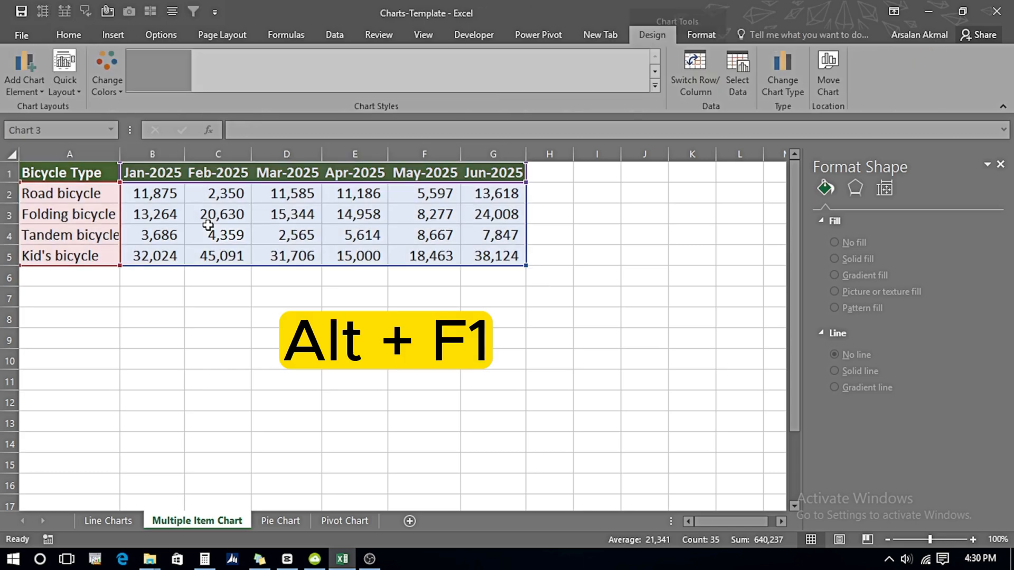
drag(491, 252, 538, 282)
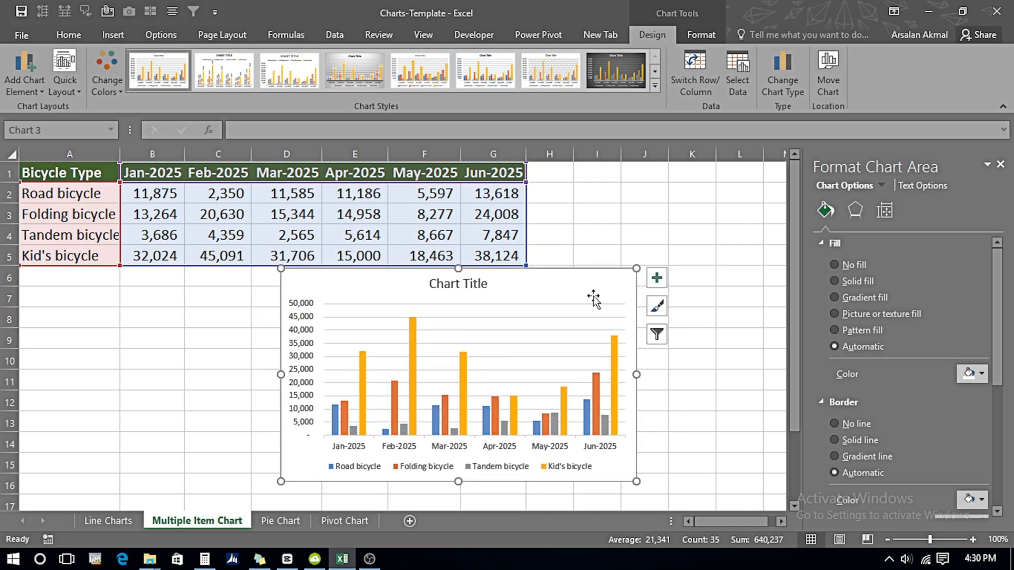
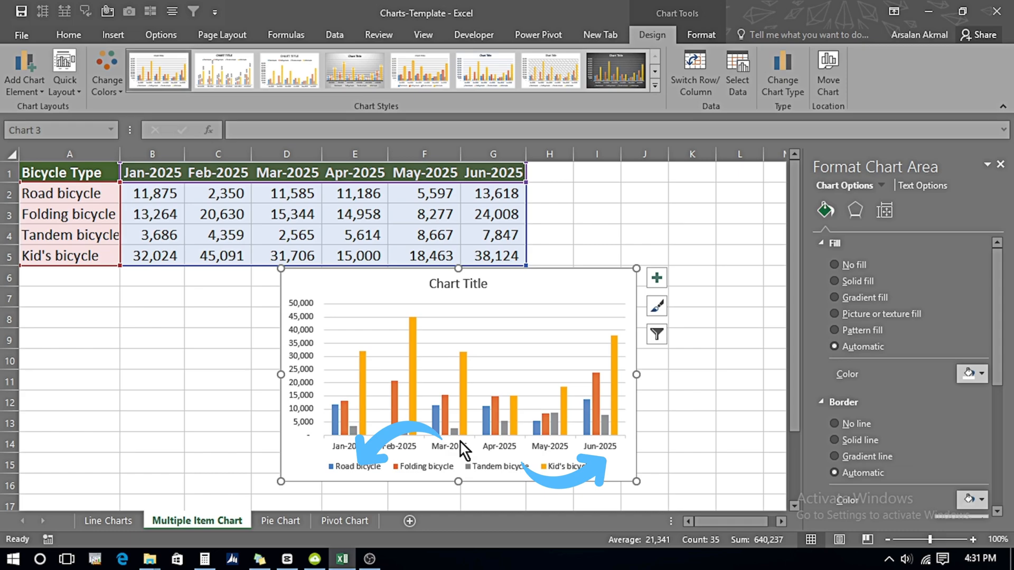
Step: Switch the column chart's rows and columns so bicycle types form the horizontal axis, and move the chart beneath the data table
click(461, 446)
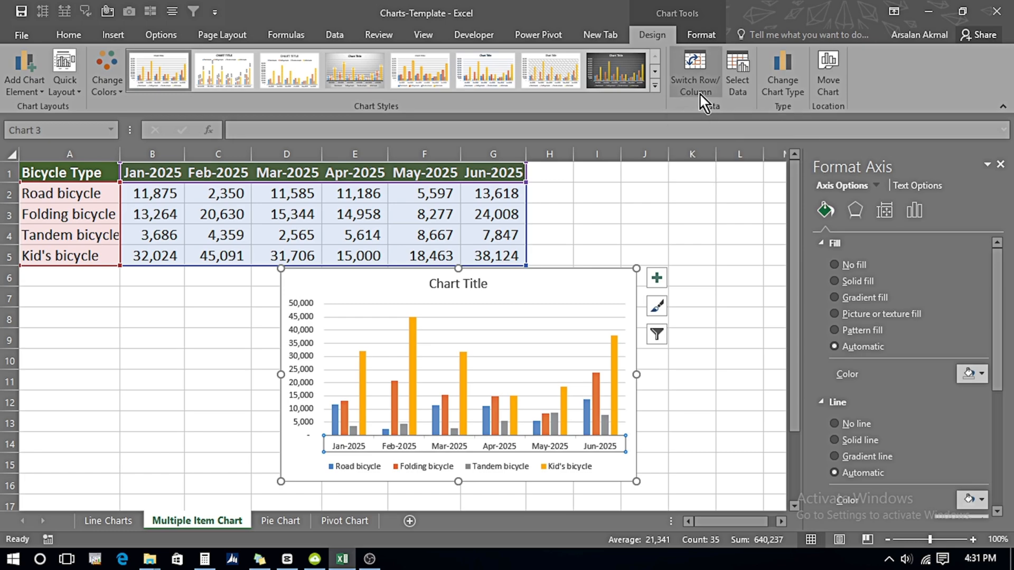
click(698, 88)
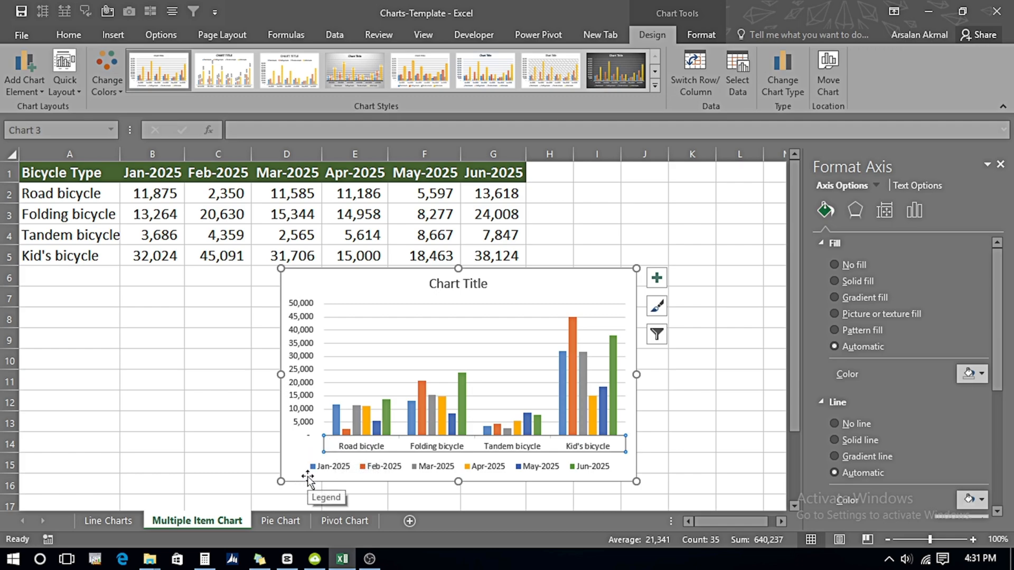
drag(555, 290, 343, 298)
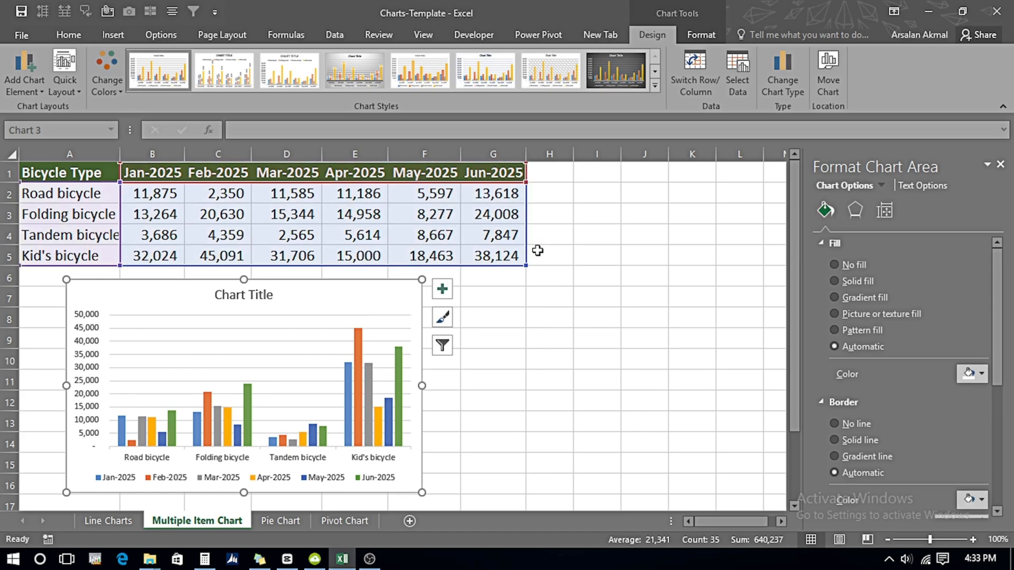
click(546, 212)
click(549, 187)
click(549, 207)
click(549, 229)
click(548, 251)
Step: Insert line sparklines in H2:H5 from the monthly sales figures in B2:G5
click(153, 191)
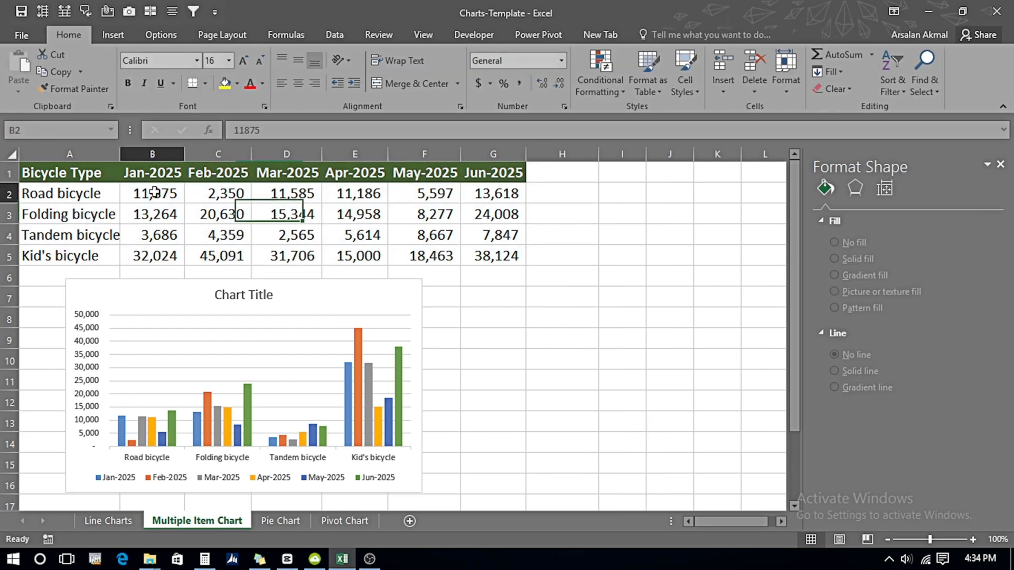
key(shift+Down)
key(shift+Down)
key(shift+Down)
key(shift+Right)
key(shift+Right)
key(shift+Right)
key(shift+Right)
key(shift+Right)
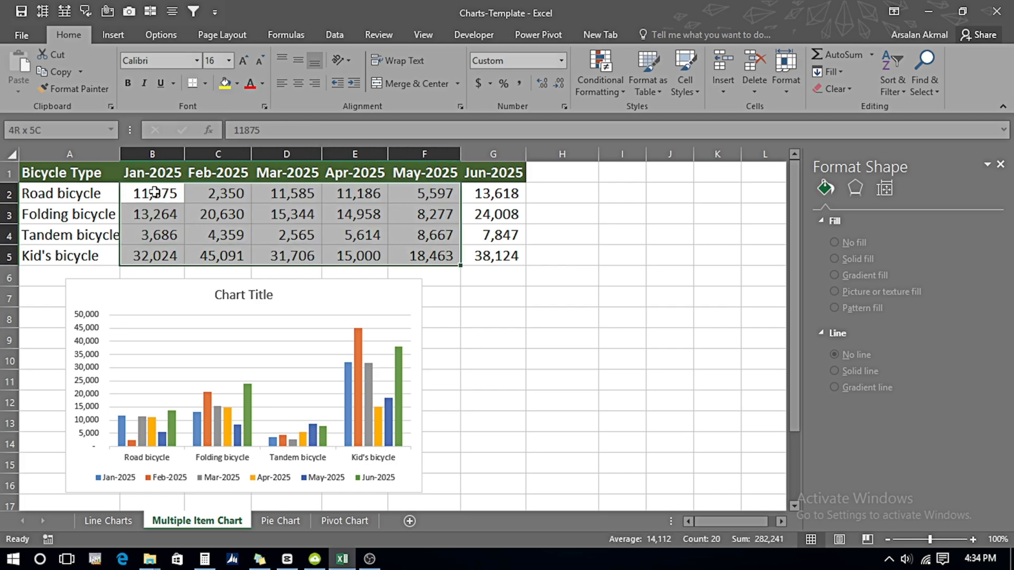
click(114, 36)
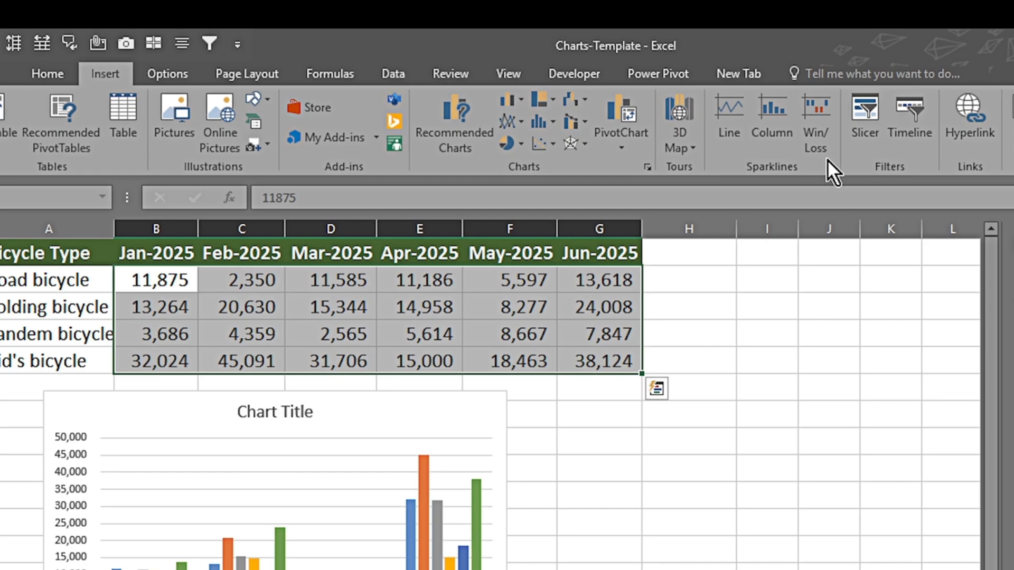
click(736, 135)
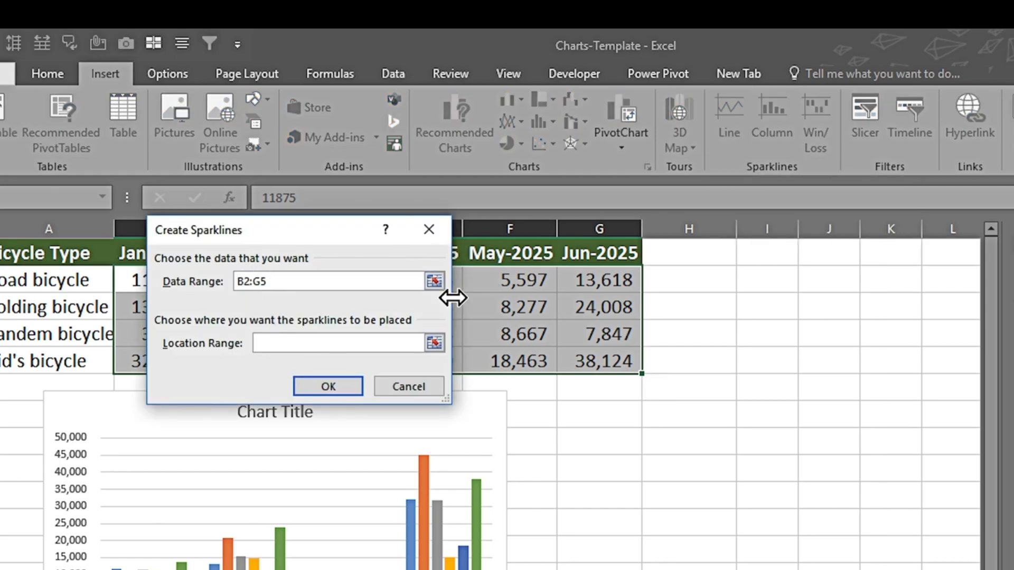
click(261, 343)
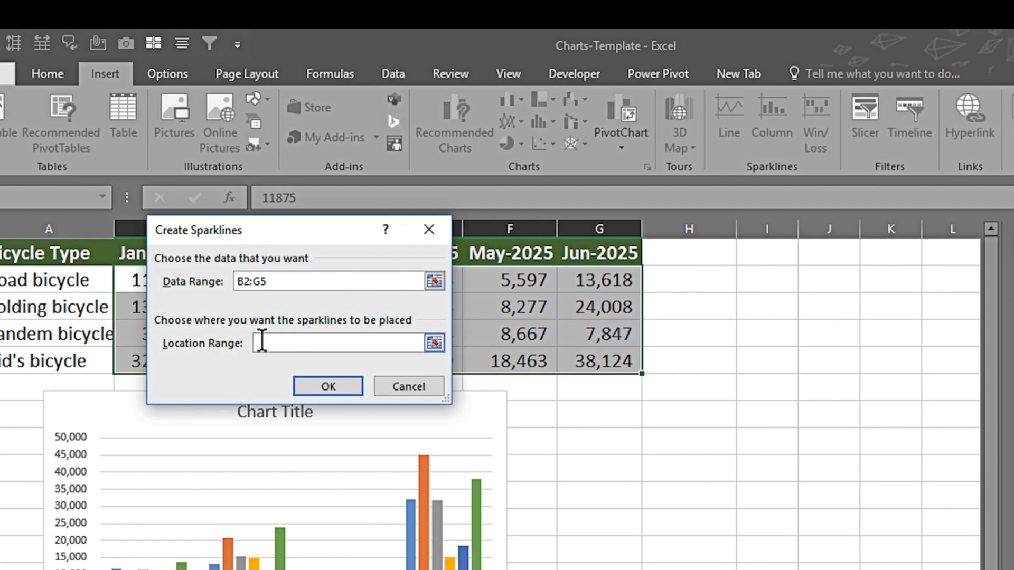
drag(670, 278, 670, 367)
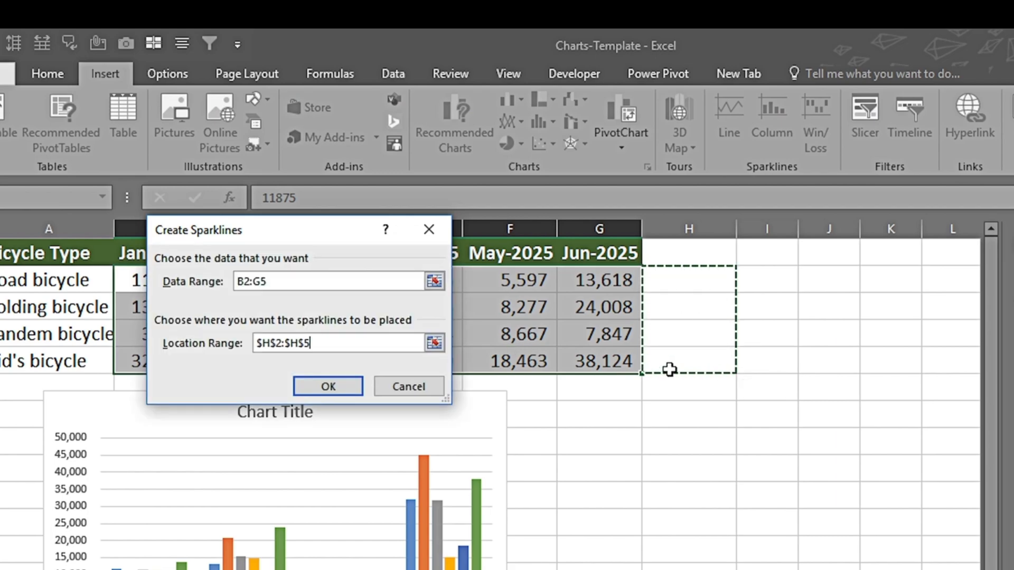
click(325, 388)
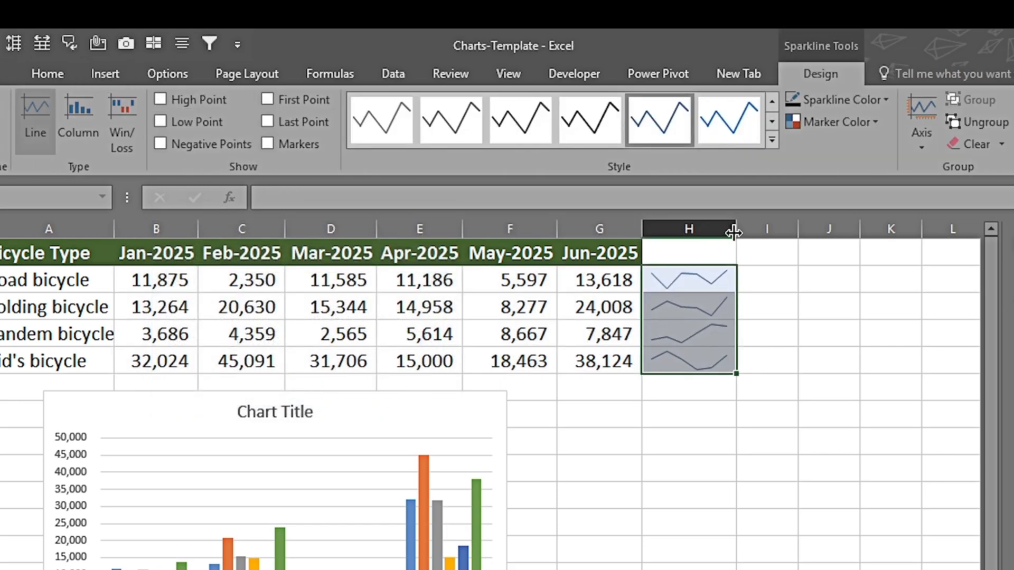
Step: Widen column H and set the sparkline color to dark orange
drag(736, 228, 779, 232)
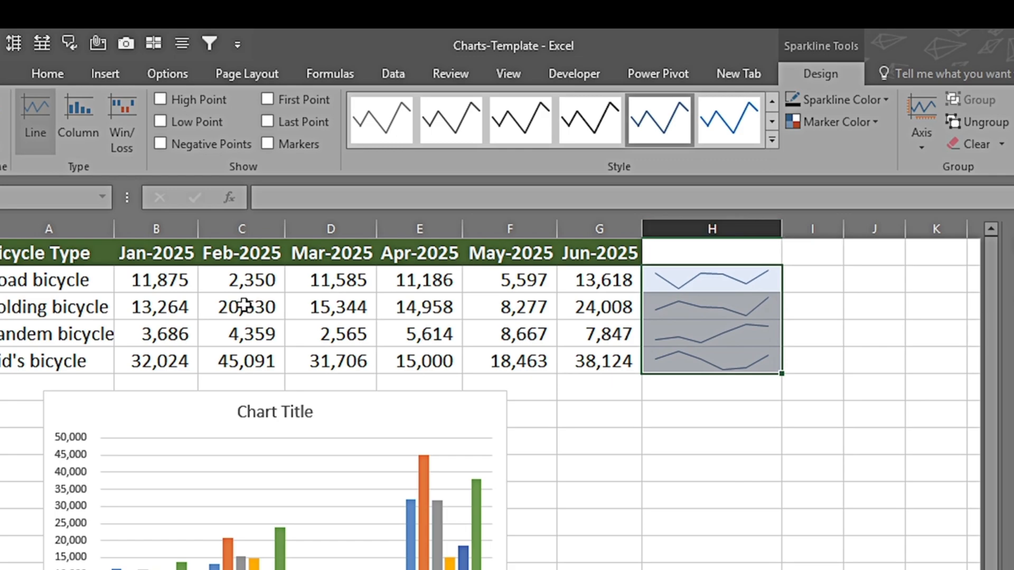
click(886, 101)
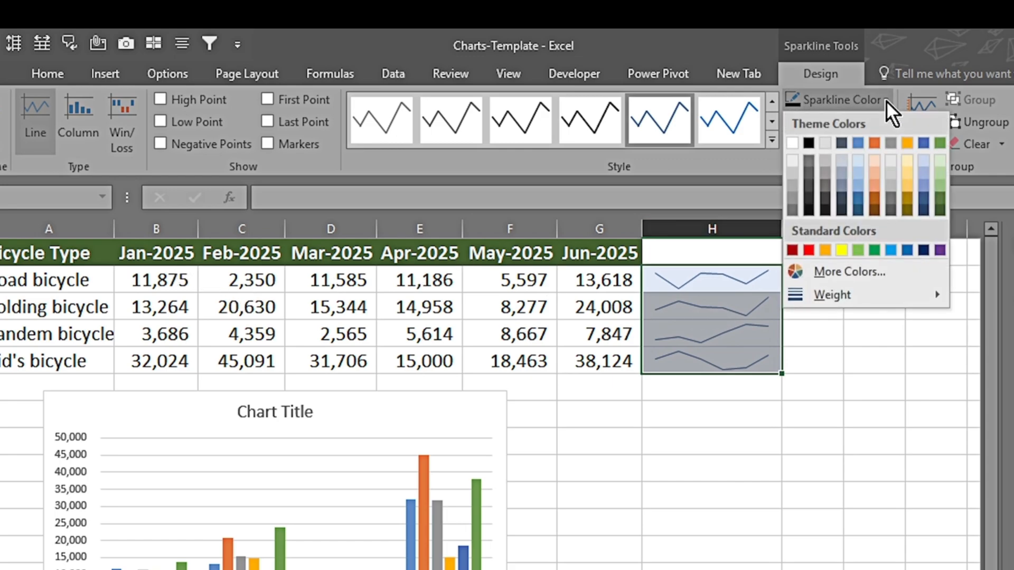
click(875, 197)
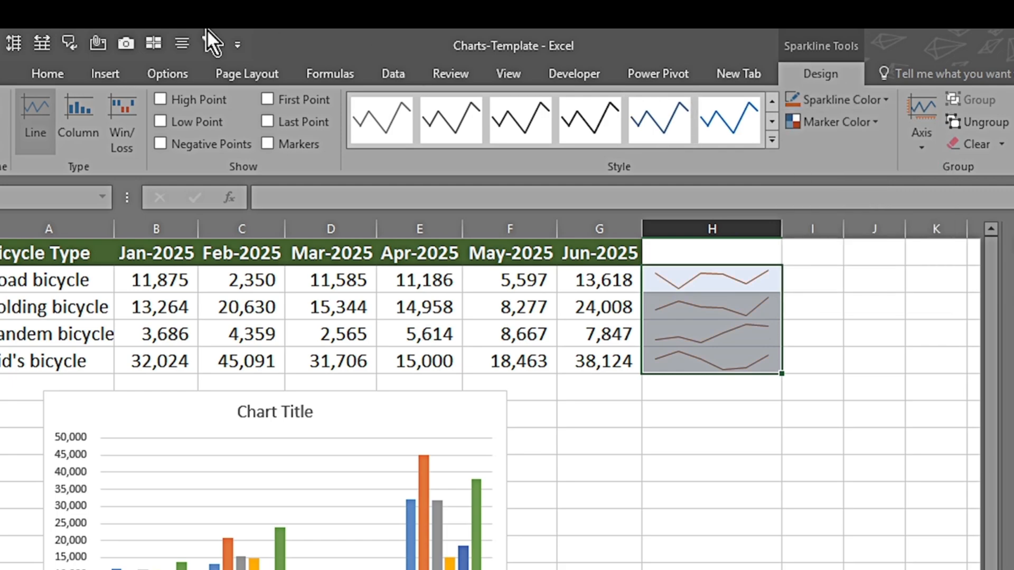
Step: Show the high, low, negative, first and last points on the sparklines
click(159, 100)
click(159, 123)
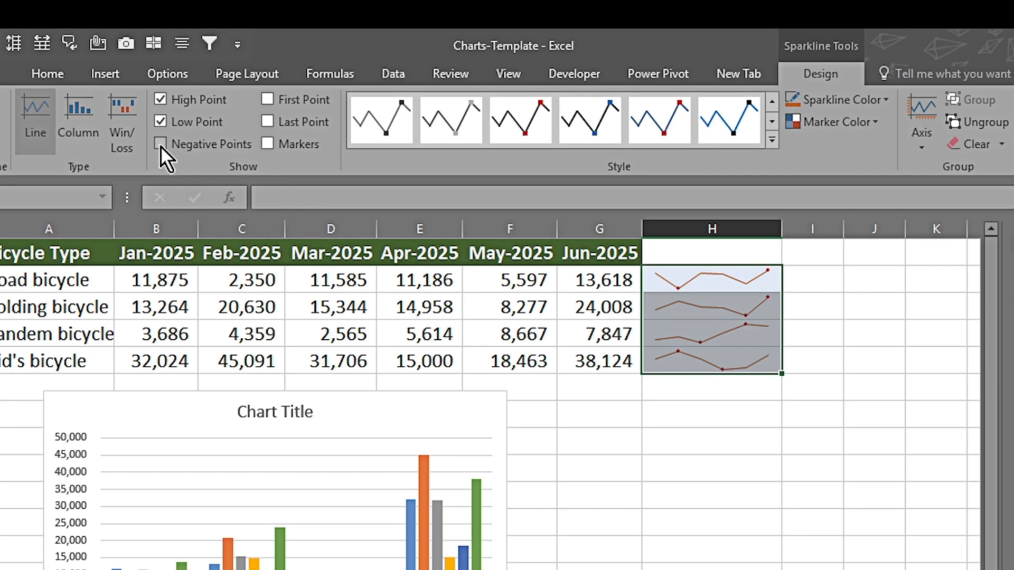
click(161, 145)
click(267, 99)
click(266, 124)
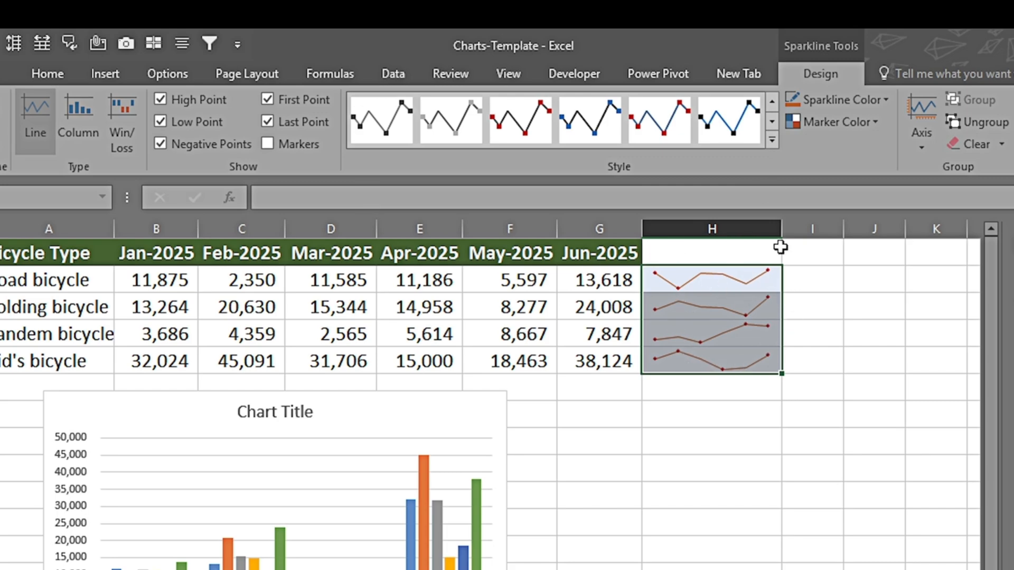
Step: Apply the green-line sparkline style with red low points and orange end points, and set the line weight to 3 pt
click(772, 139)
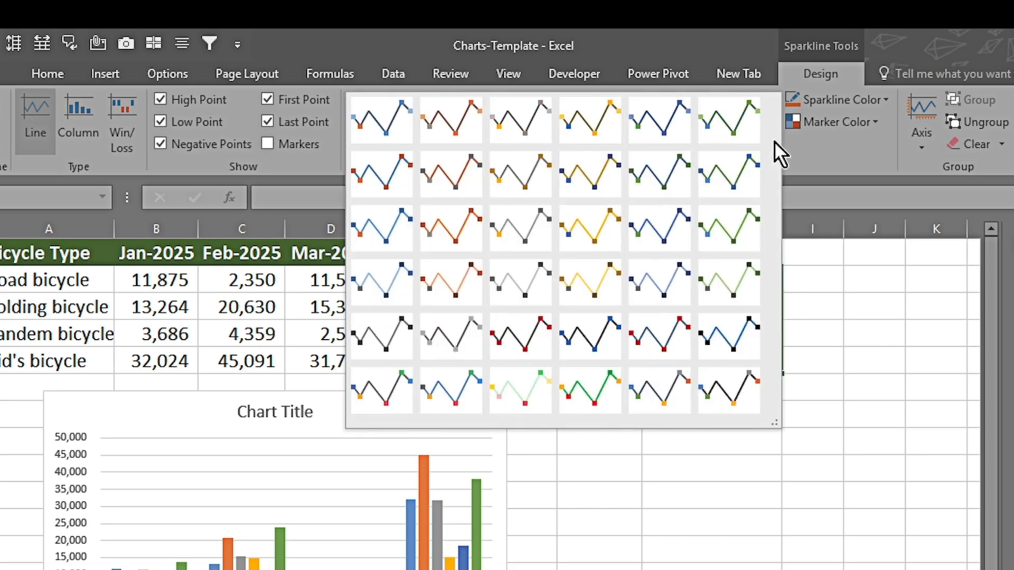
click(606, 389)
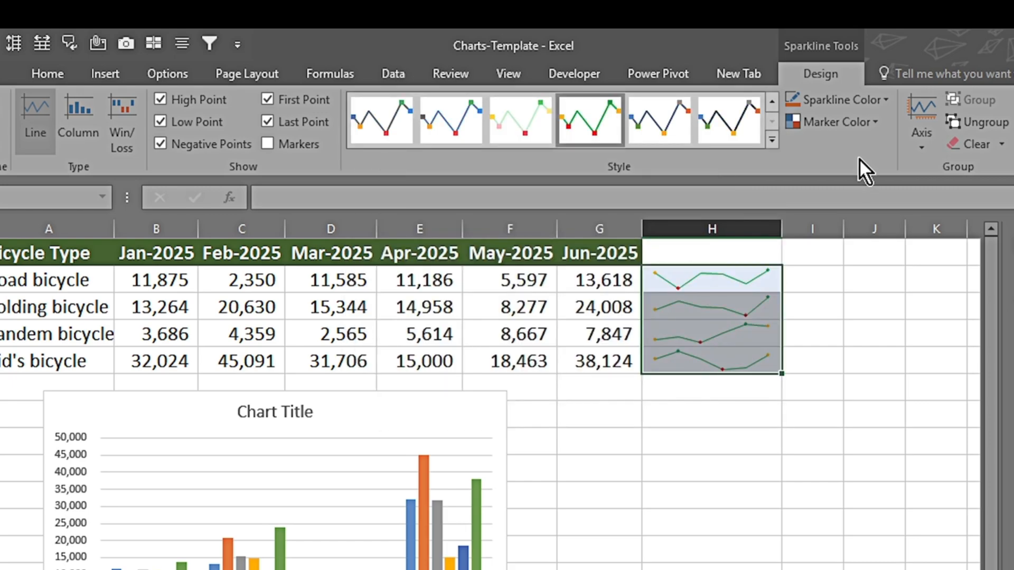
click(889, 103)
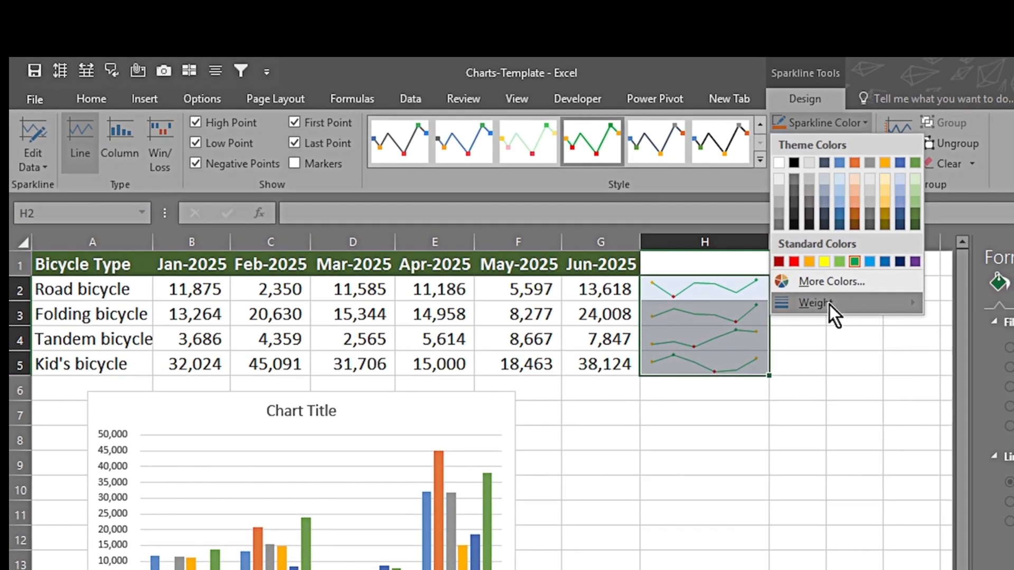
mouse_move(846, 297)
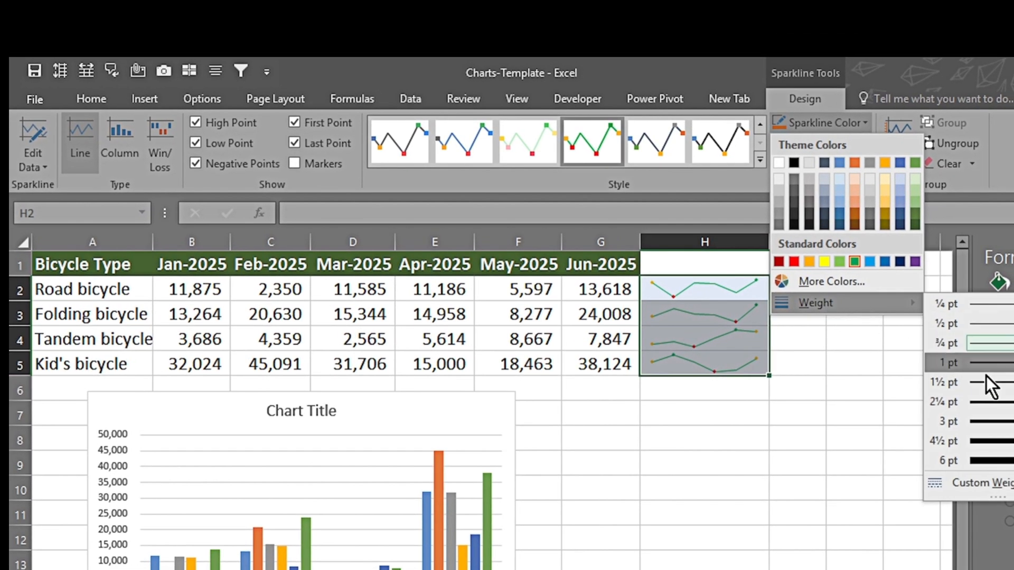
click(986, 423)
Step: Widen column H further to stretch the sparklines, and deselect them
drag(770, 244, 824, 258)
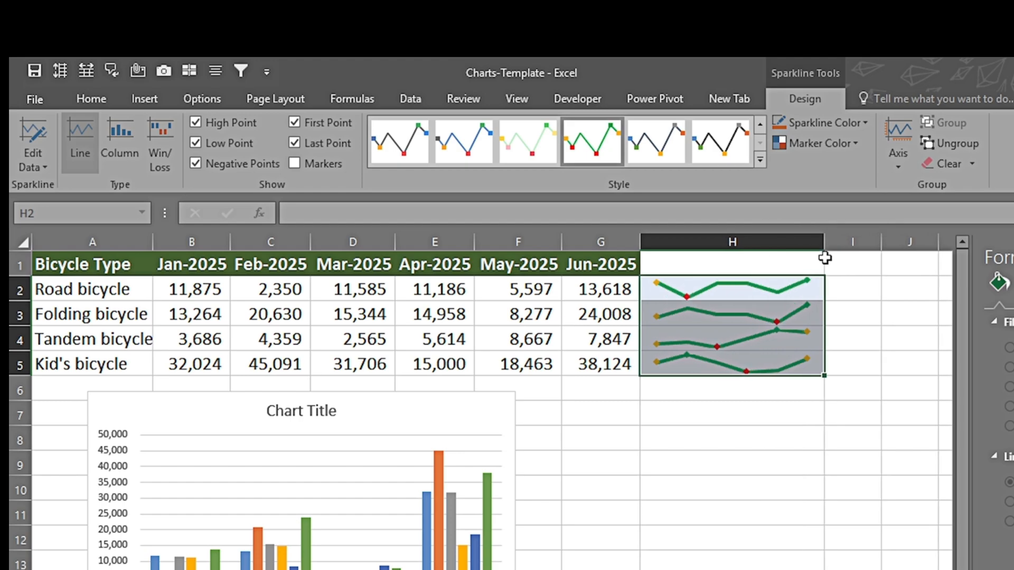
click(669, 470)
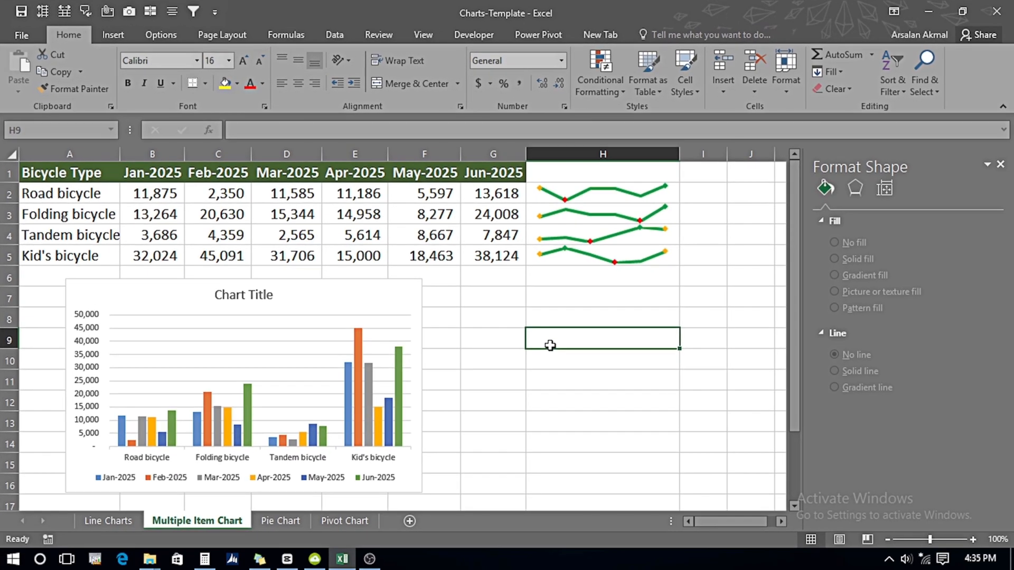
key(Down)
key(Down)
key(Down)
key(Down)
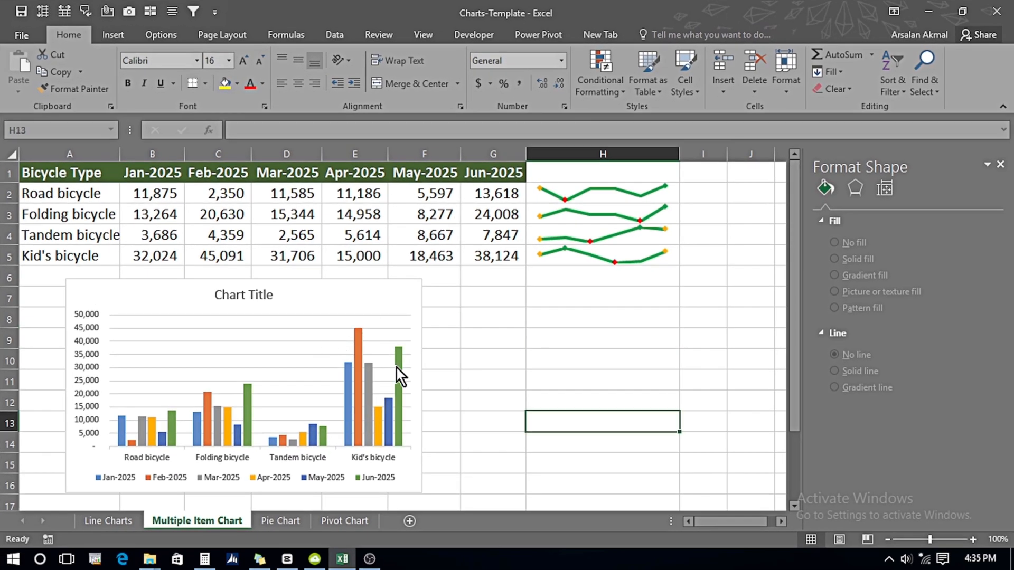
Step: Change the multi-item column chart to a standard Line chart with bicycle types on the horizontal axis
click(349, 372)
click(654, 33)
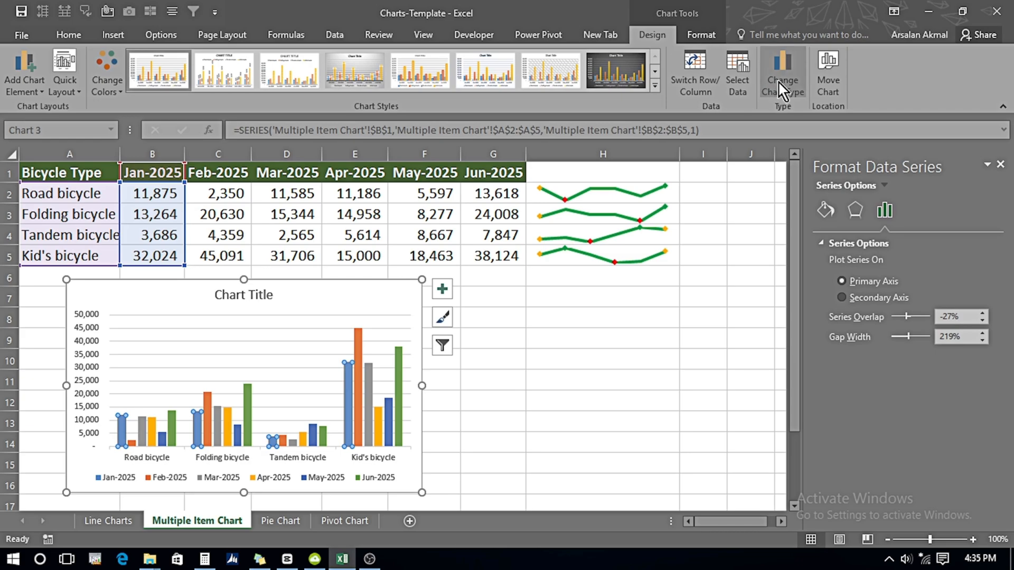
click(781, 90)
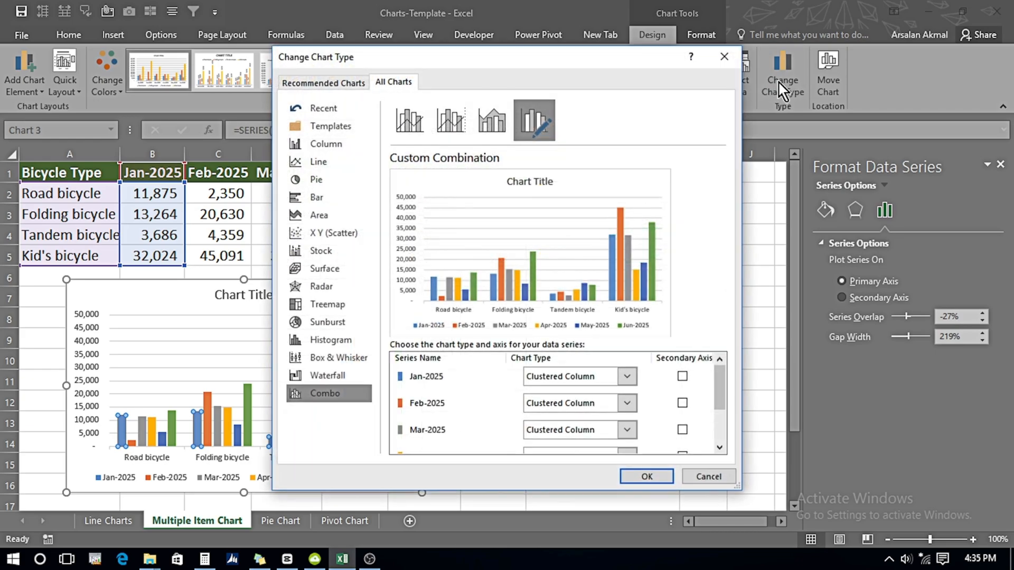
click(331, 166)
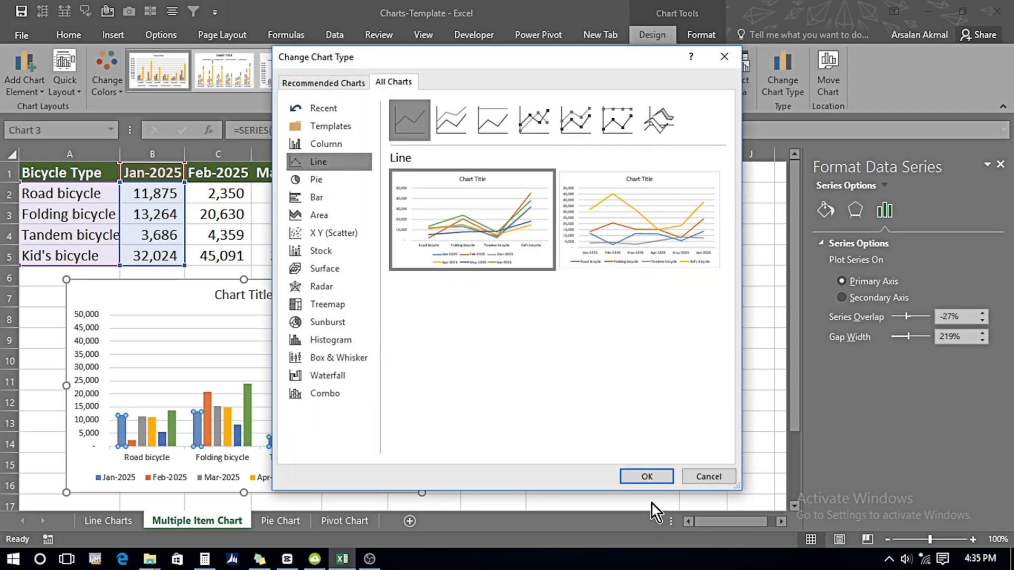
click(646, 476)
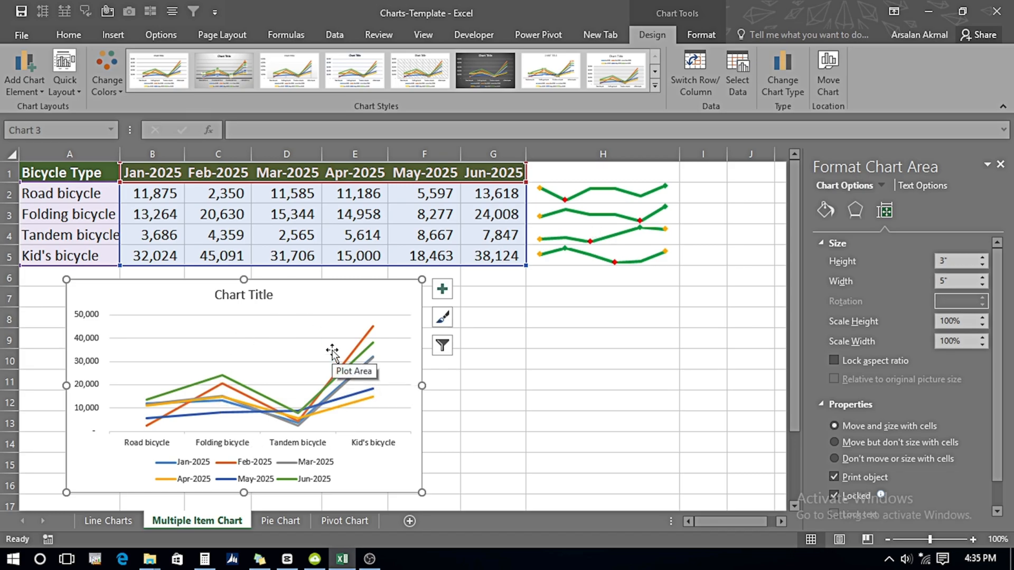
click(571, 354)
Step: On the Pie Chart sheet, insert a default column chart from the whole bicycle type and Sale ($) table
click(280, 520)
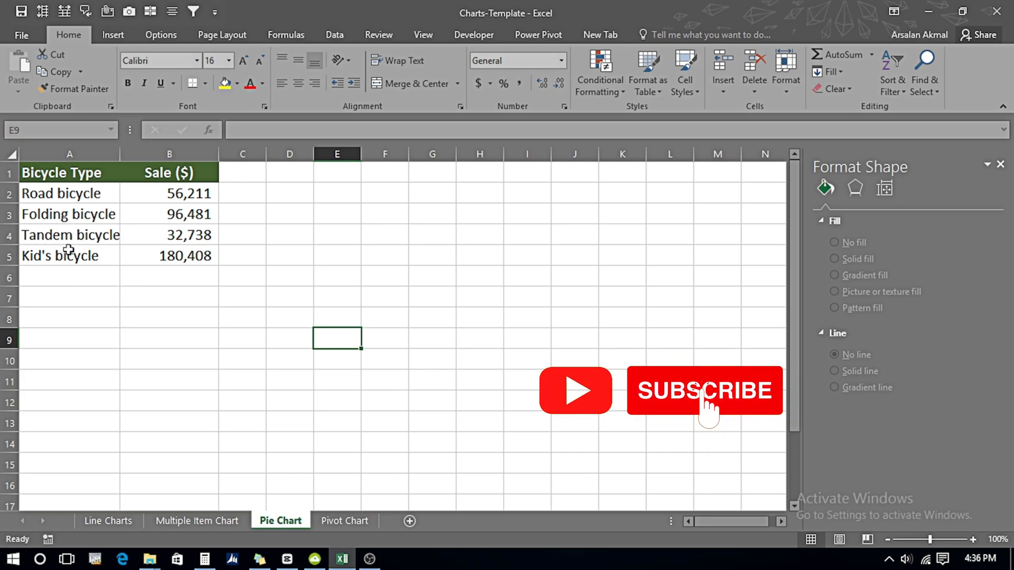
click(102, 217)
key(ctrl+a)
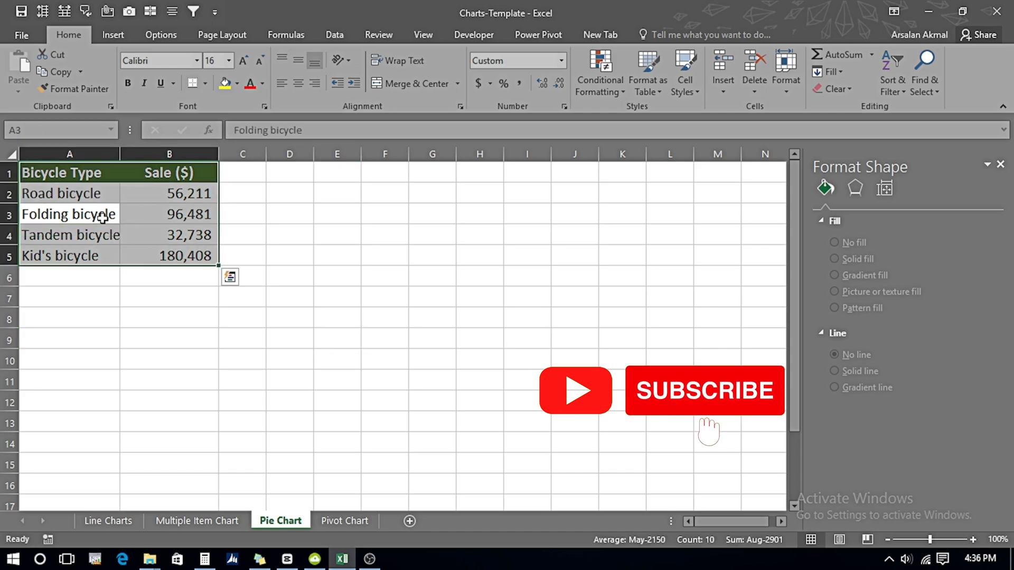
key(alt+F1)
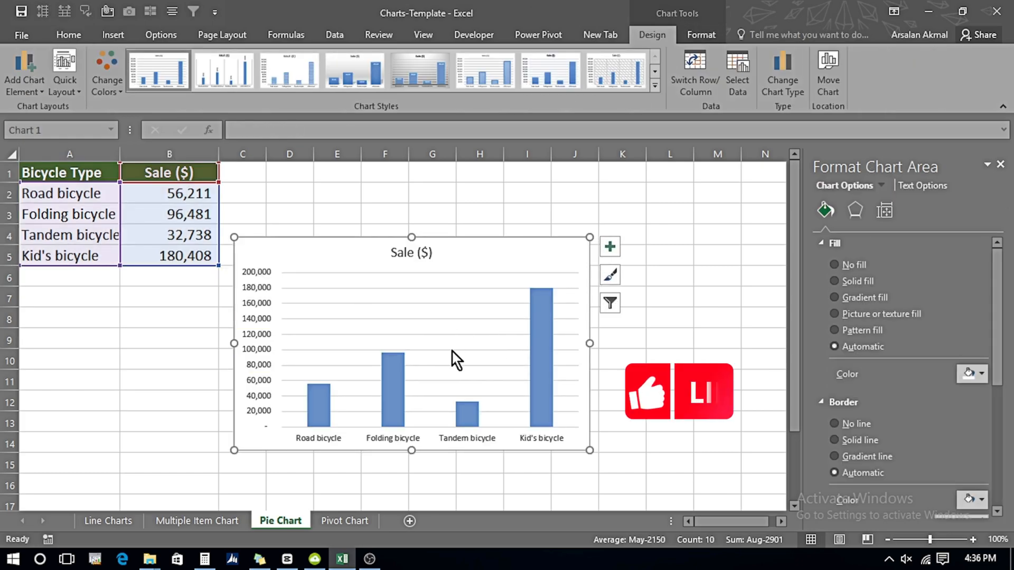
Step: Change the Sale ($) column chart to a basic Pie chart
click(783, 74)
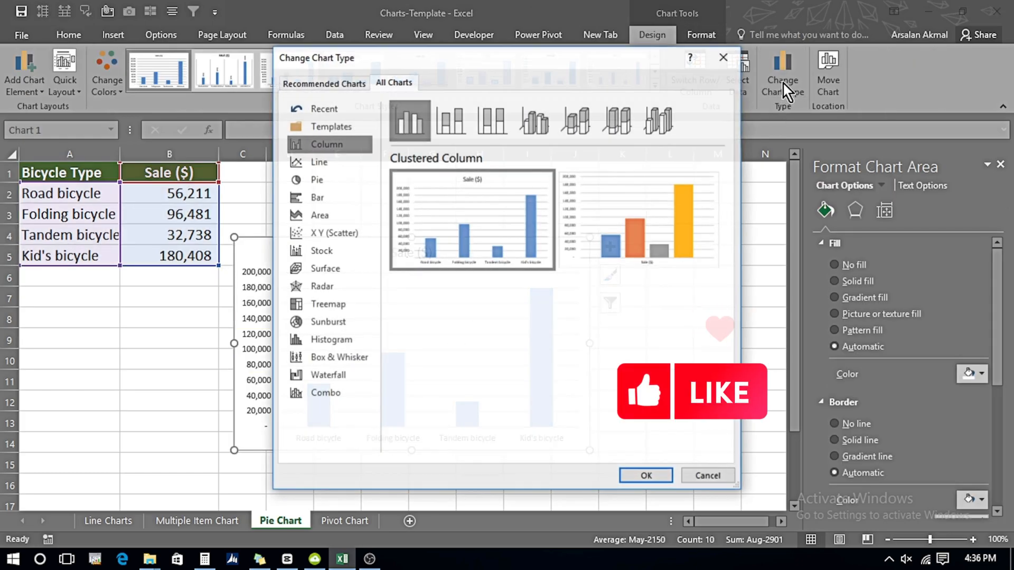
click(343, 181)
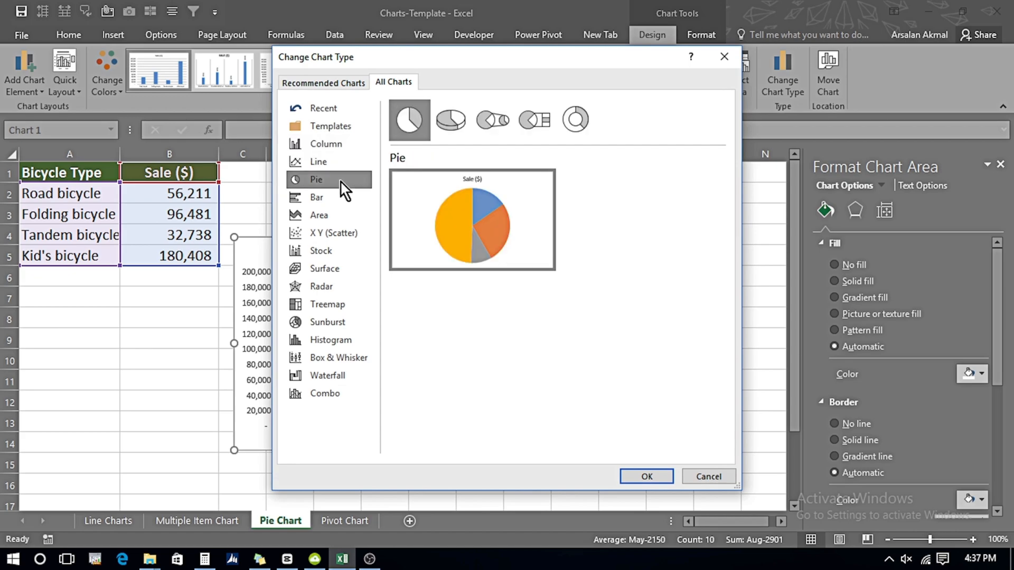
click(628, 476)
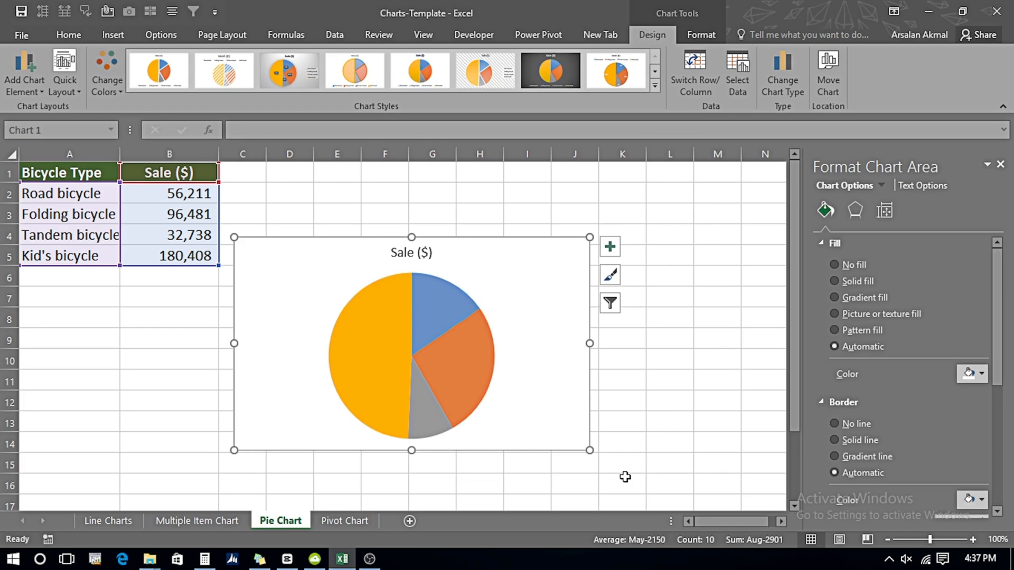
click(111, 35)
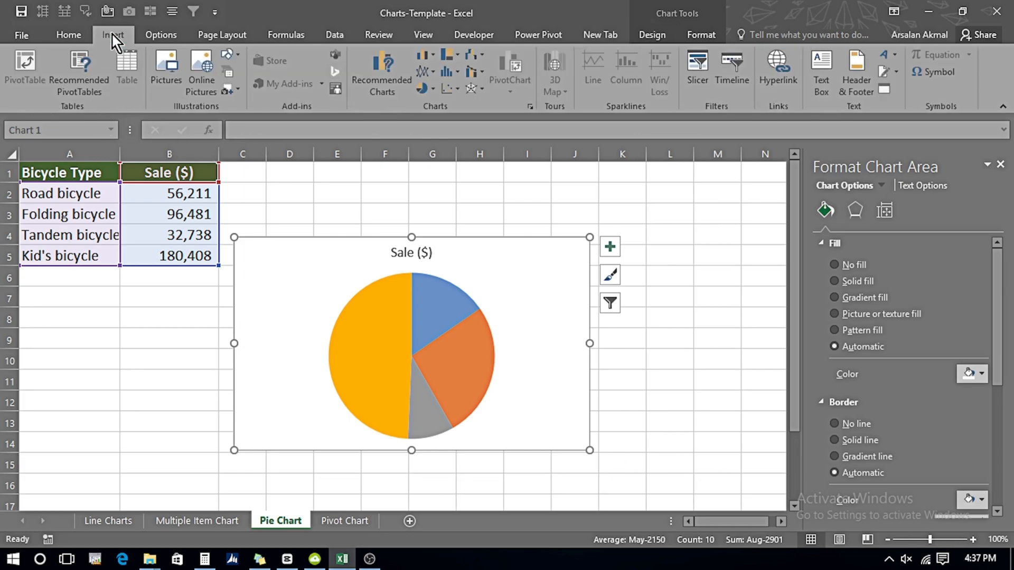
click(434, 89)
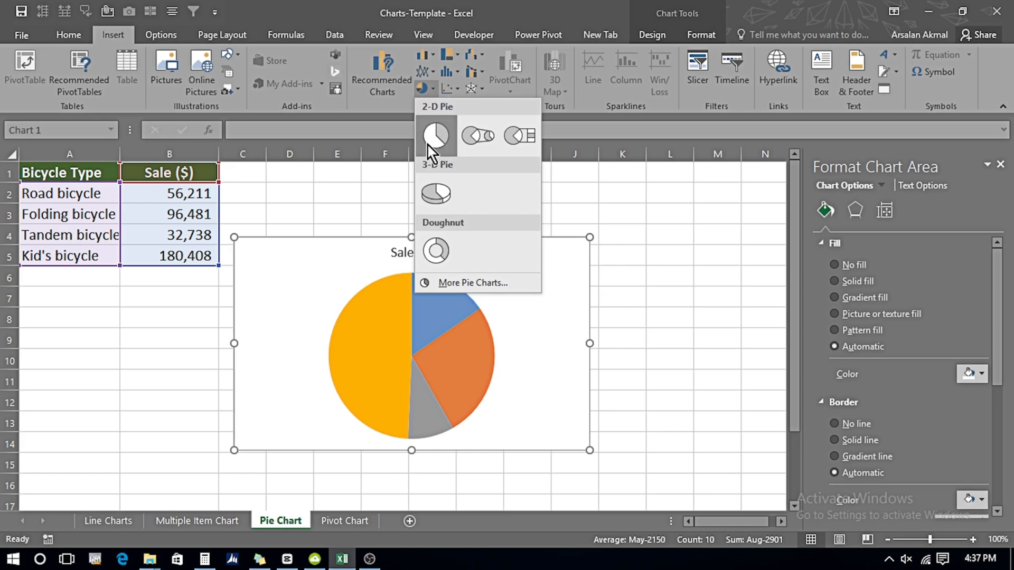
click(376, 334)
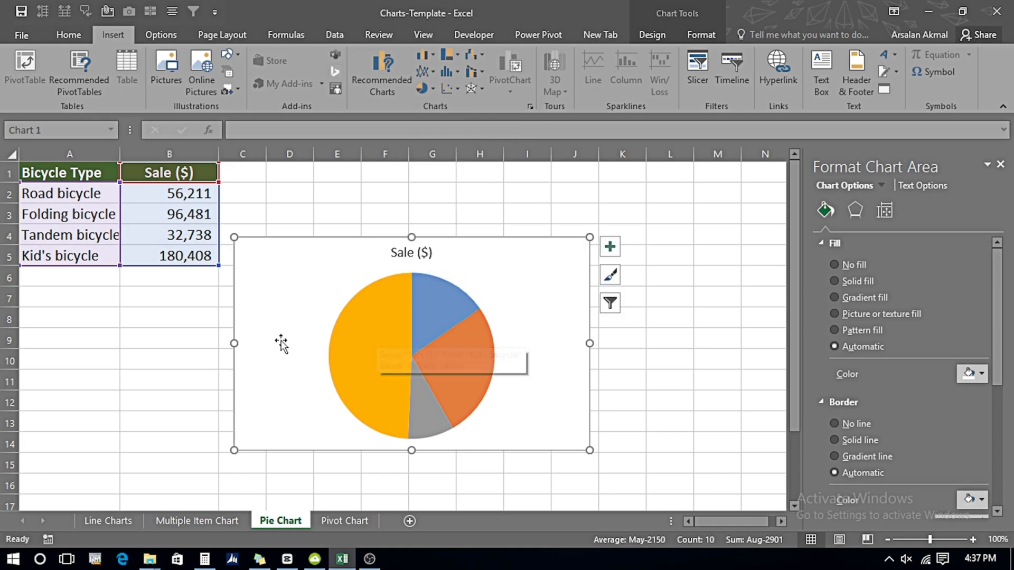
Step: Apply the quick layout Layout 1 to the pie chart so each slice carries its category name and percentage
mouse_move(405, 384)
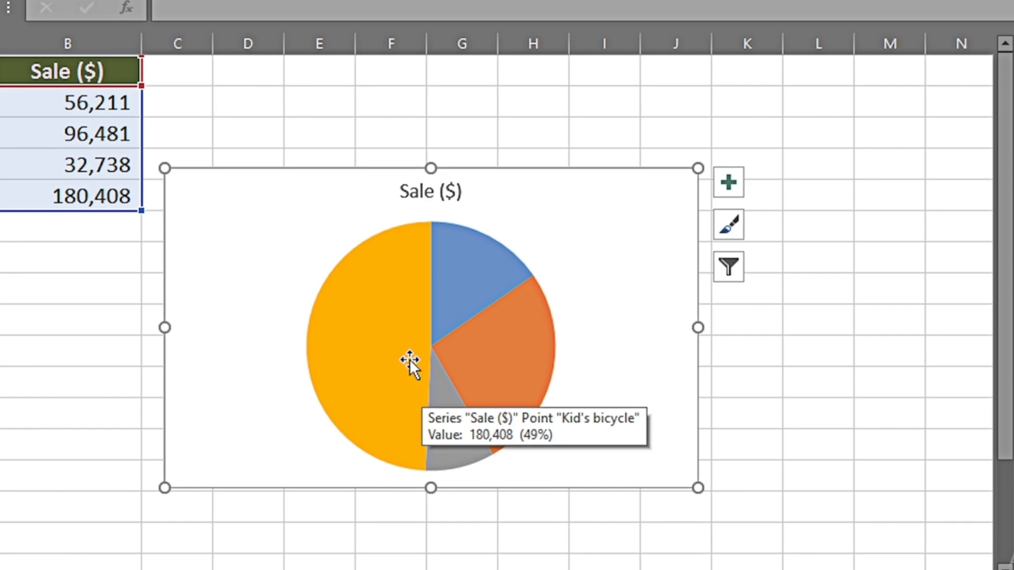
mouse_move(470, 292)
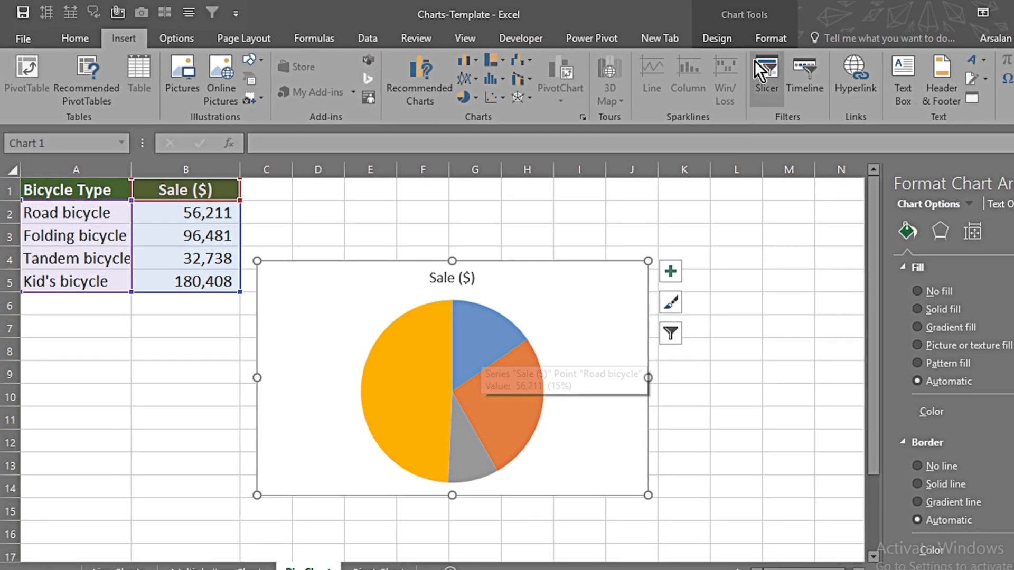
click(721, 40)
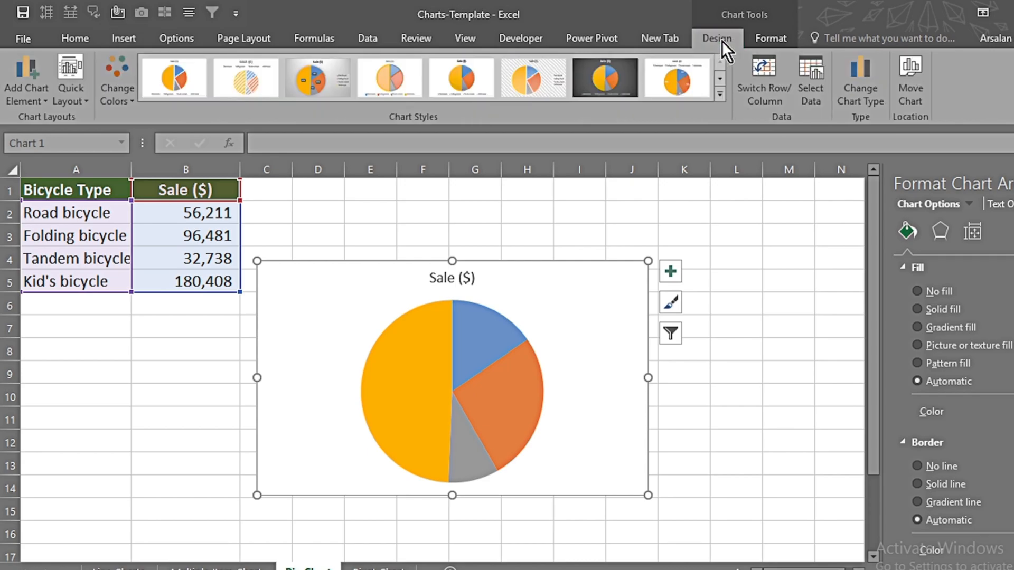
click(79, 98)
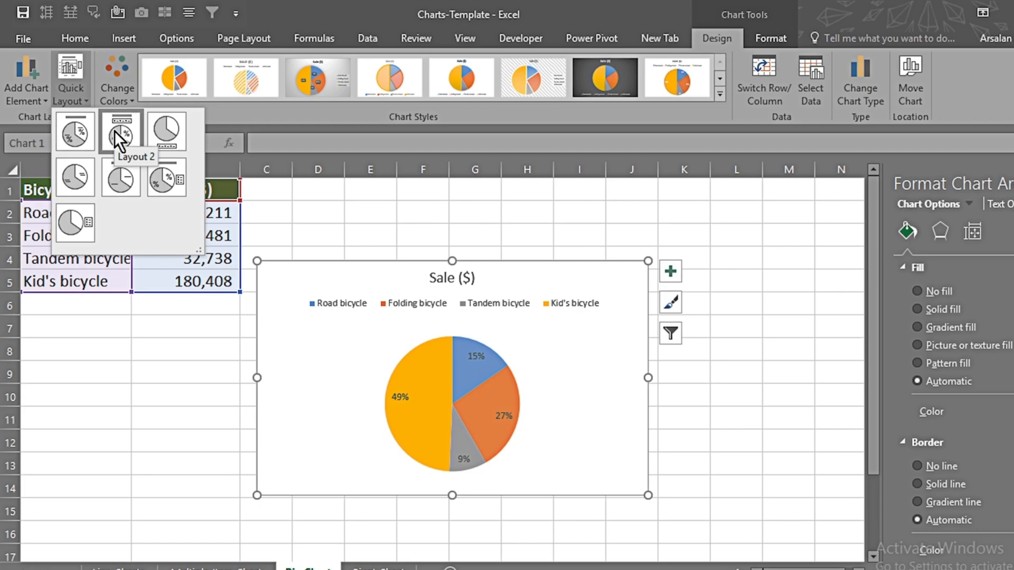
click(79, 125)
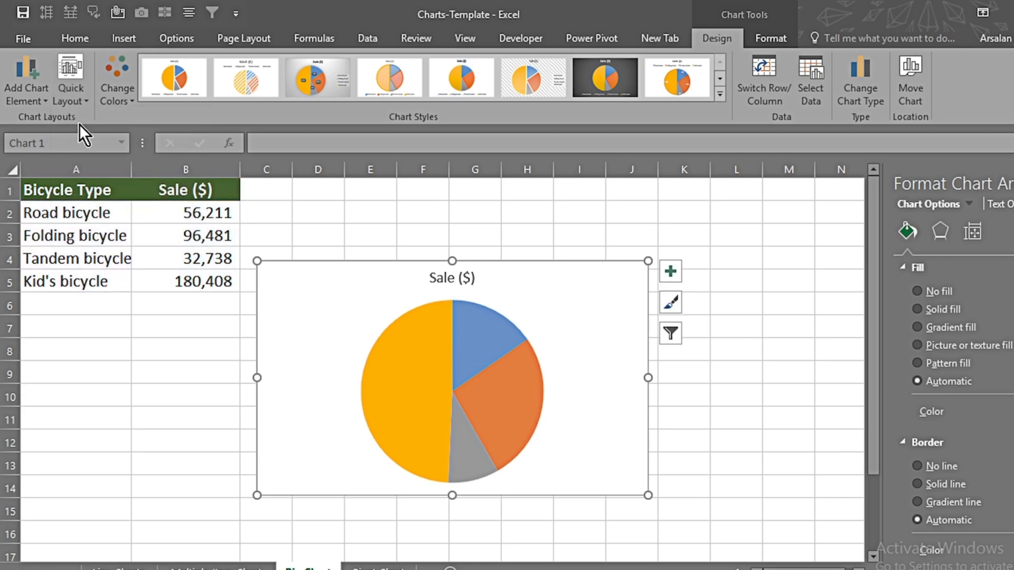
Step: Make the pie's data labels white, bold and two sizes larger, and move the Tandem bicycle label onto its slice
click(404, 388)
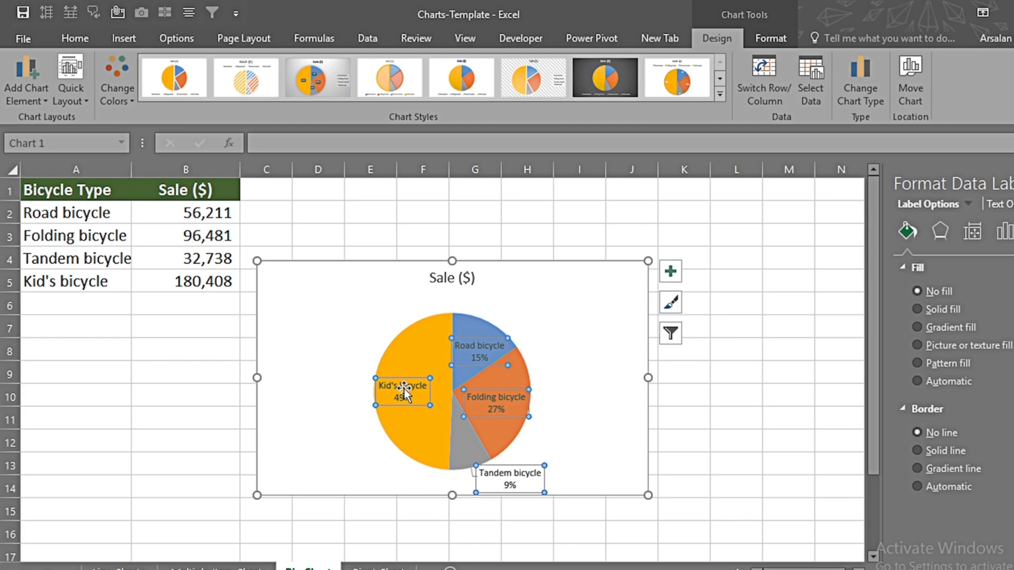
click(85, 36)
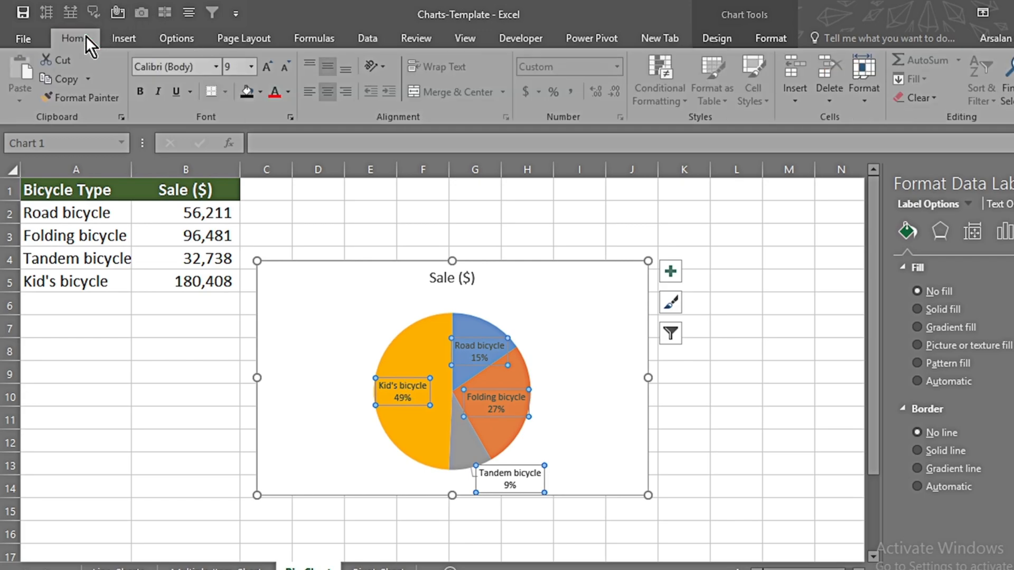
click(259, 91)
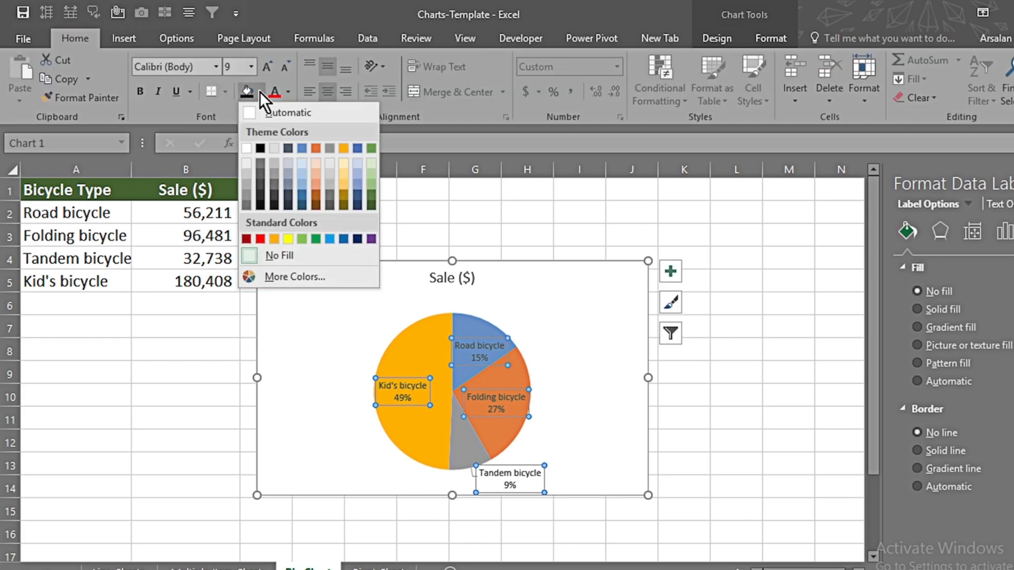
click(288, 92)
click(274, 148)
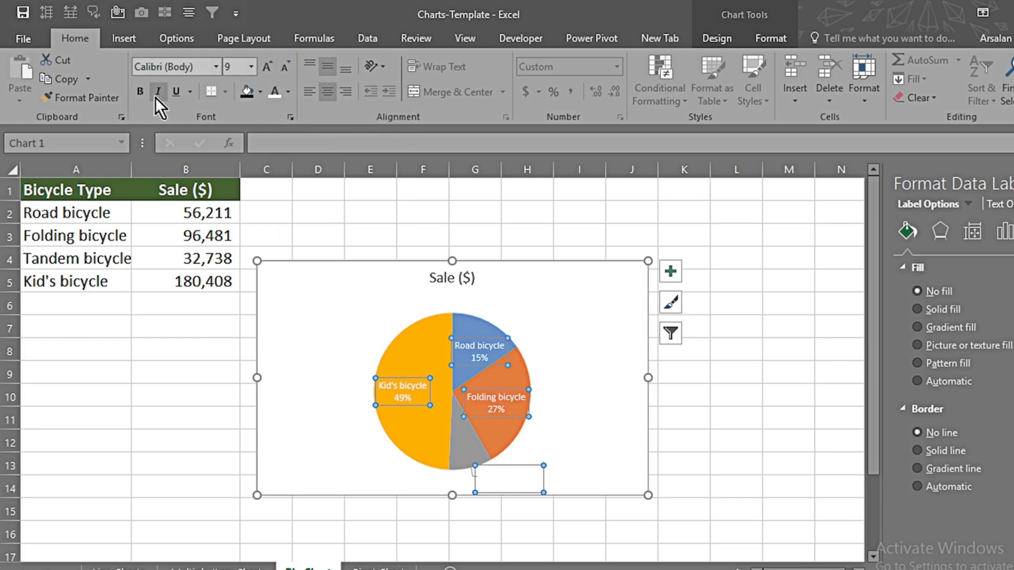
click(139, 92)
click(266, 69)
click(265, 68)
drag(526, 474, 434, 432)
click(760, 484)
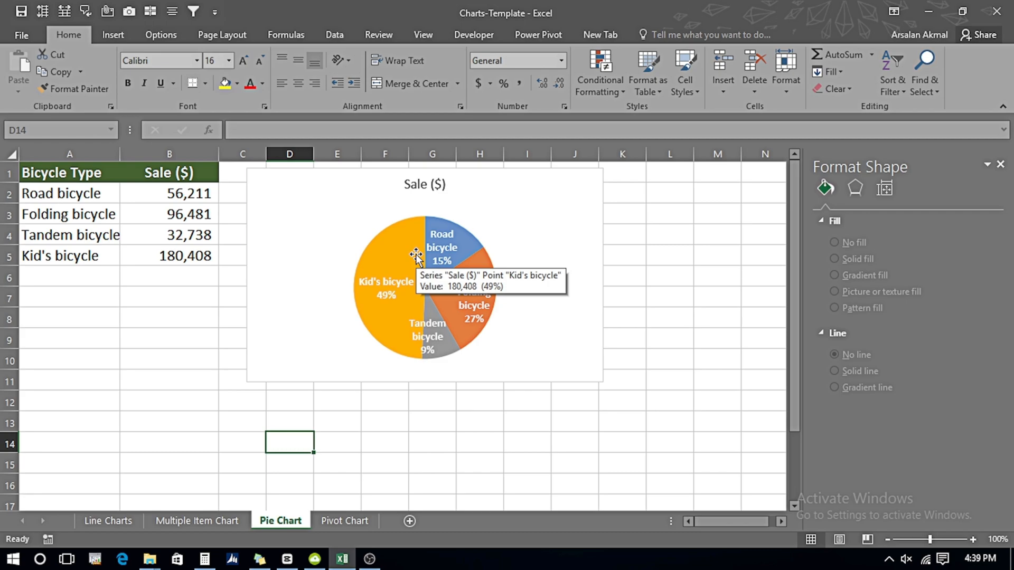
Step: On the Pivot Chart sheet, create a PivotChart from the whole table on a new worksheet
click(341, 522)
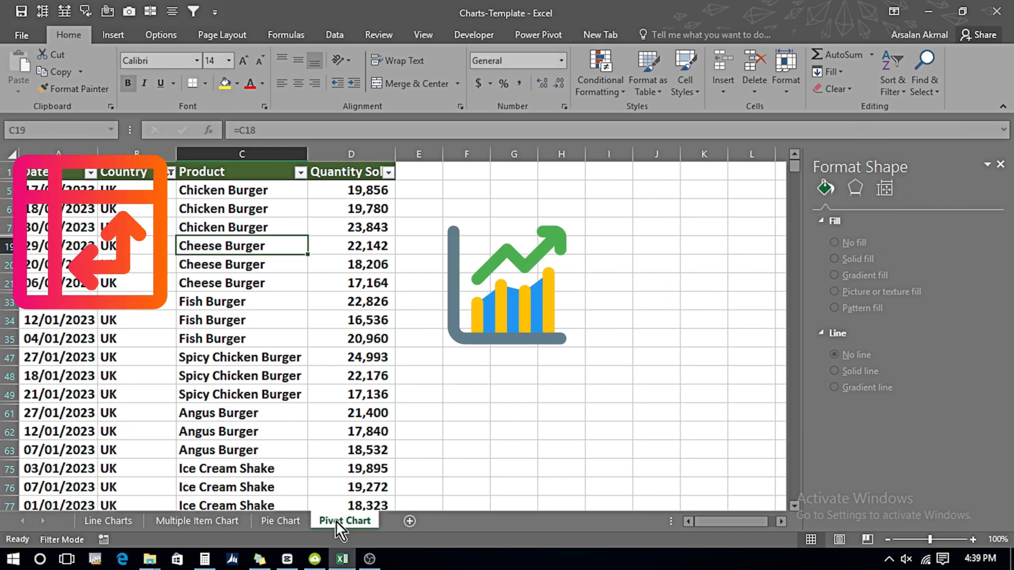
click(272, 247)
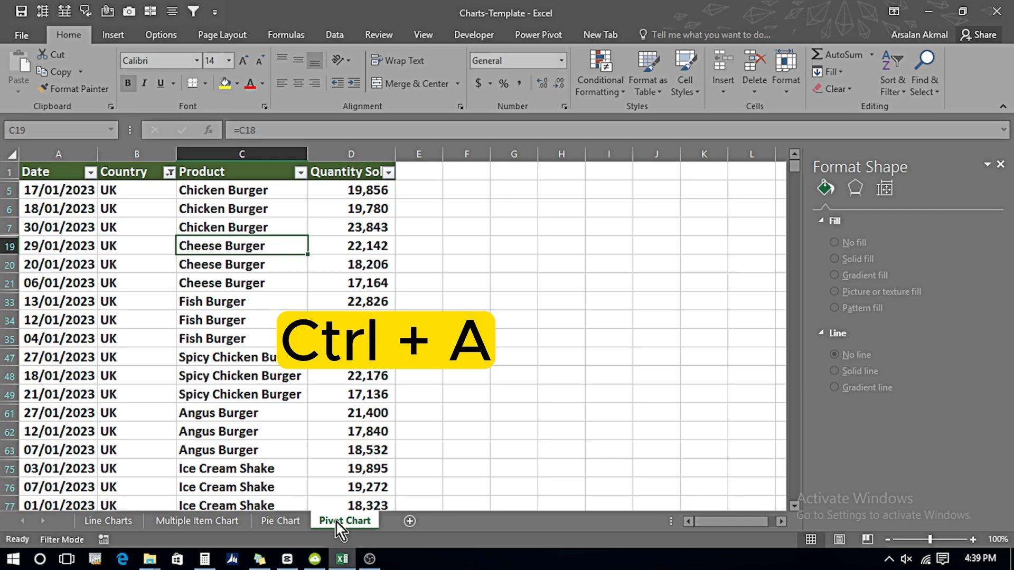
key(ctrl+a)
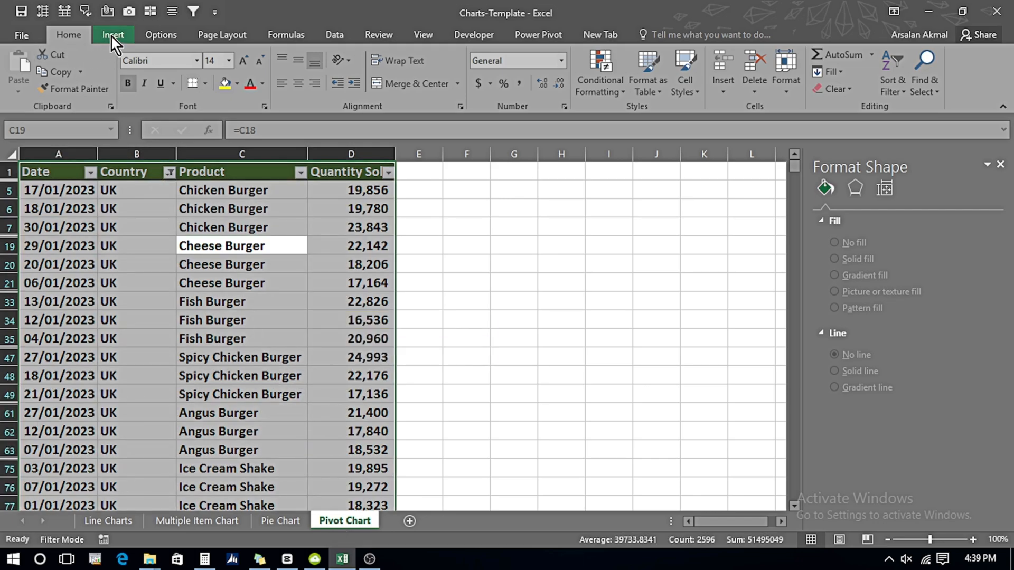
click(113, 36)
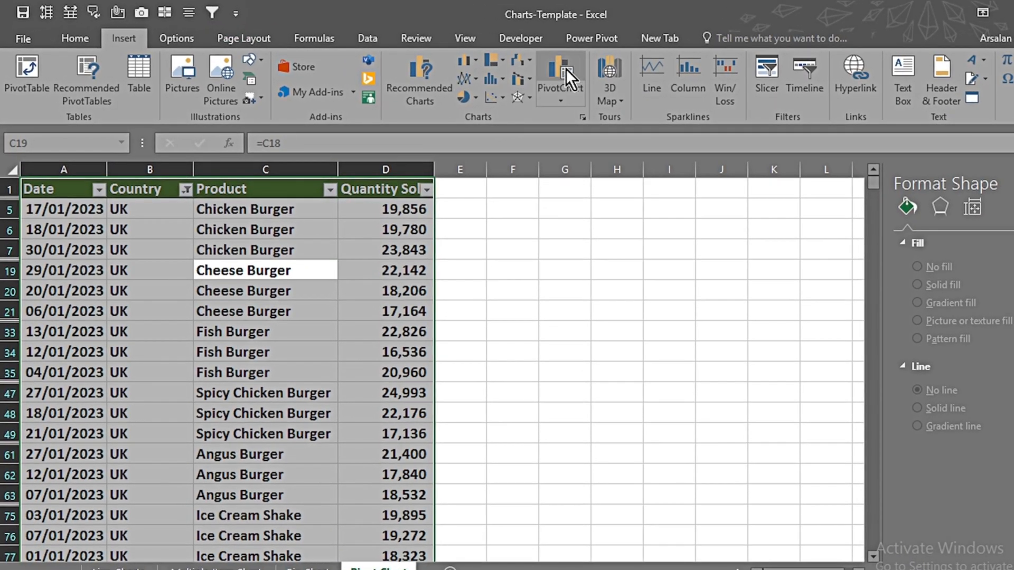
click(566, 69)
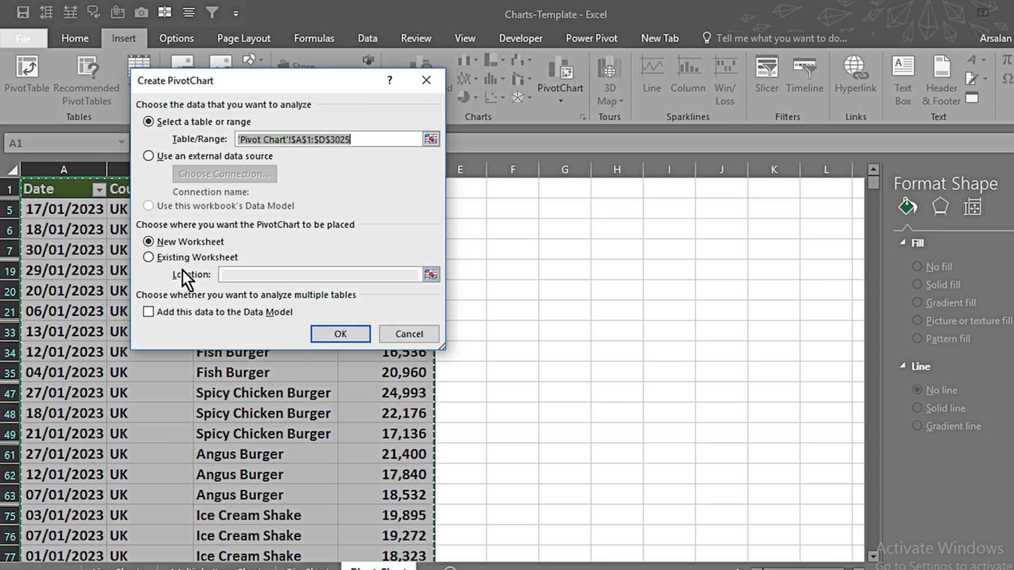
click(331, 333)
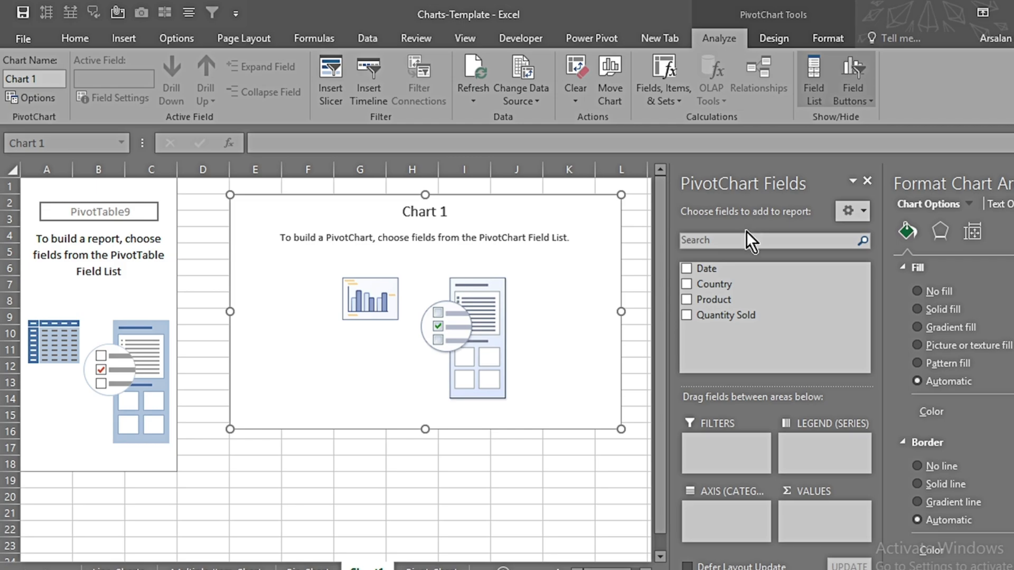
Step: Build the PivotChart with only Quarters as the legend series, Product as the axis category and Quantity Sold as the values
drag(698, 269, 798, 448)
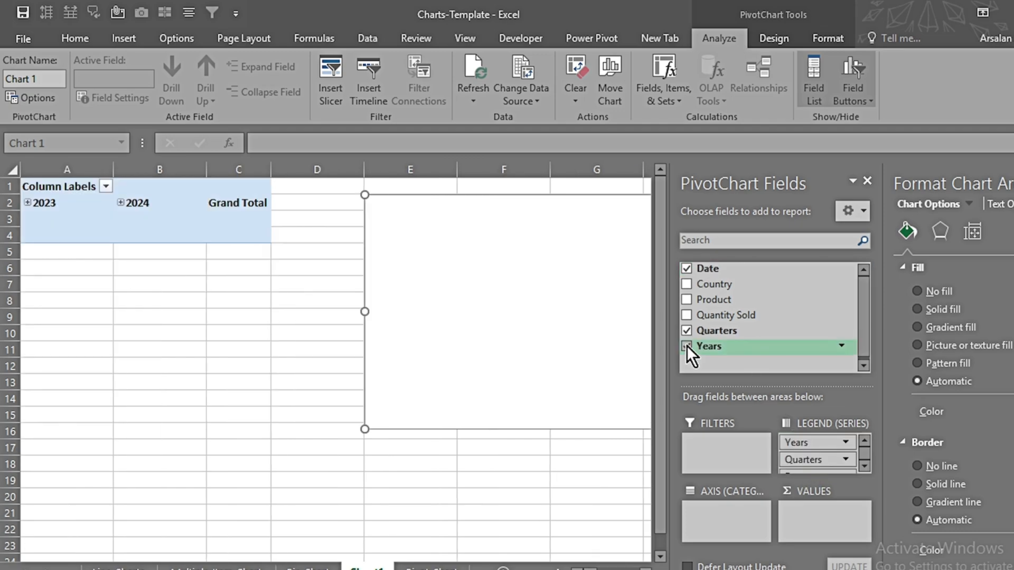
click(687, 346)
click(686, 269)
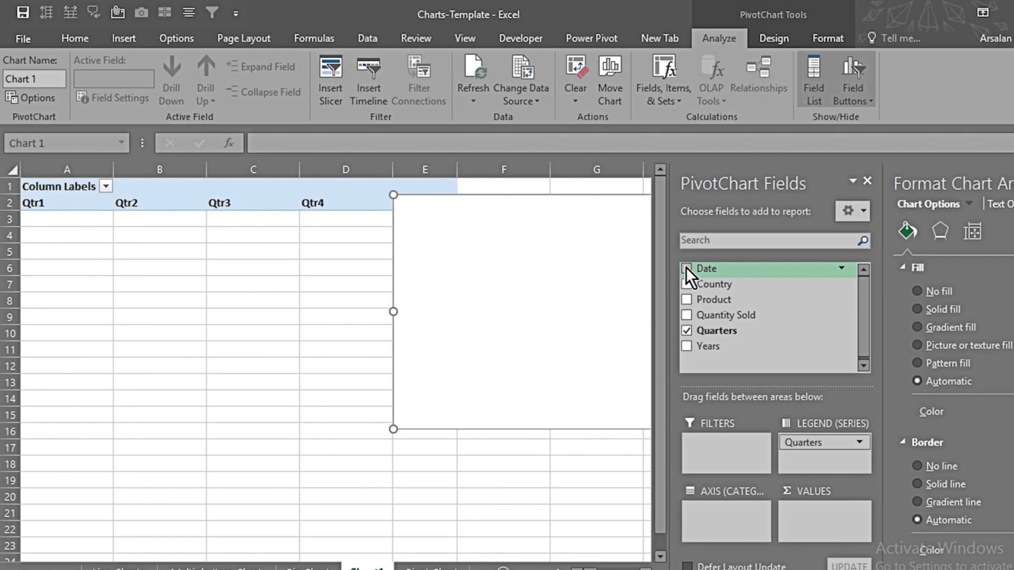
drag(718, 303, 712, 504)
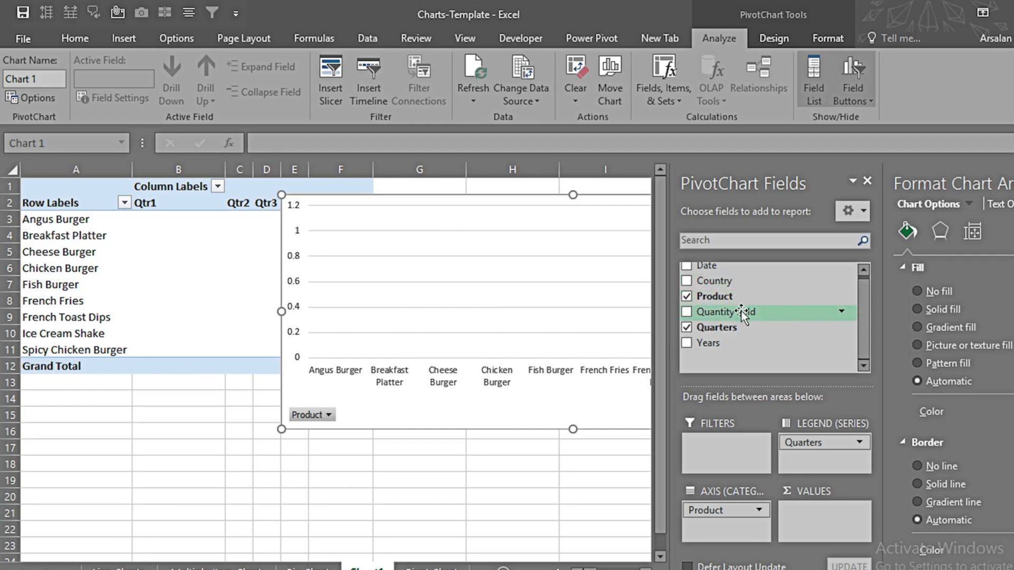
drag(740, 312, 827, 512)
Step: Close the field list and chart formatting panes, and move the PivotChart beside the pivot table so it no longer covers it
drag(500, 206, 263, 363)
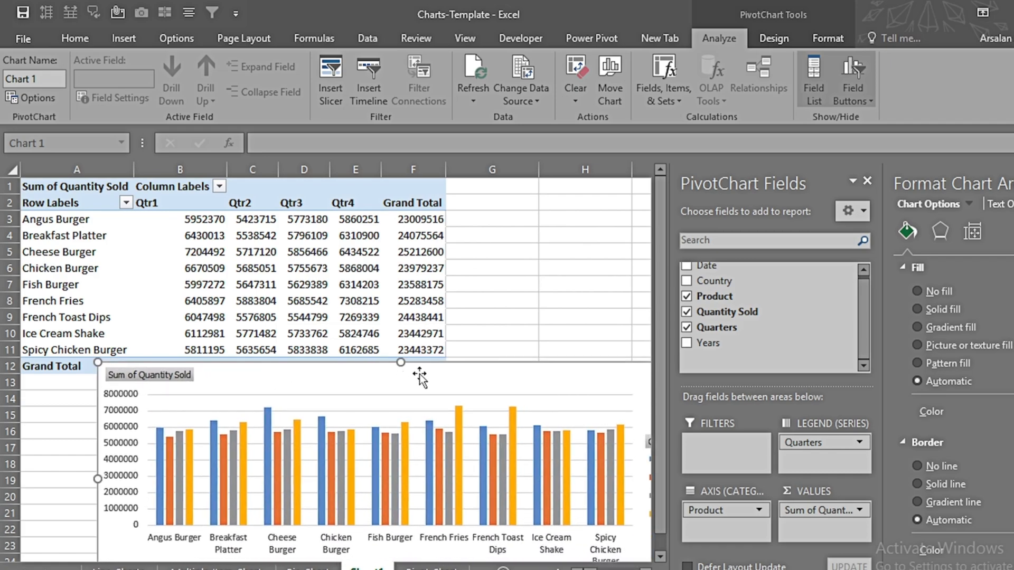
drag(428, 376, 354, 383)
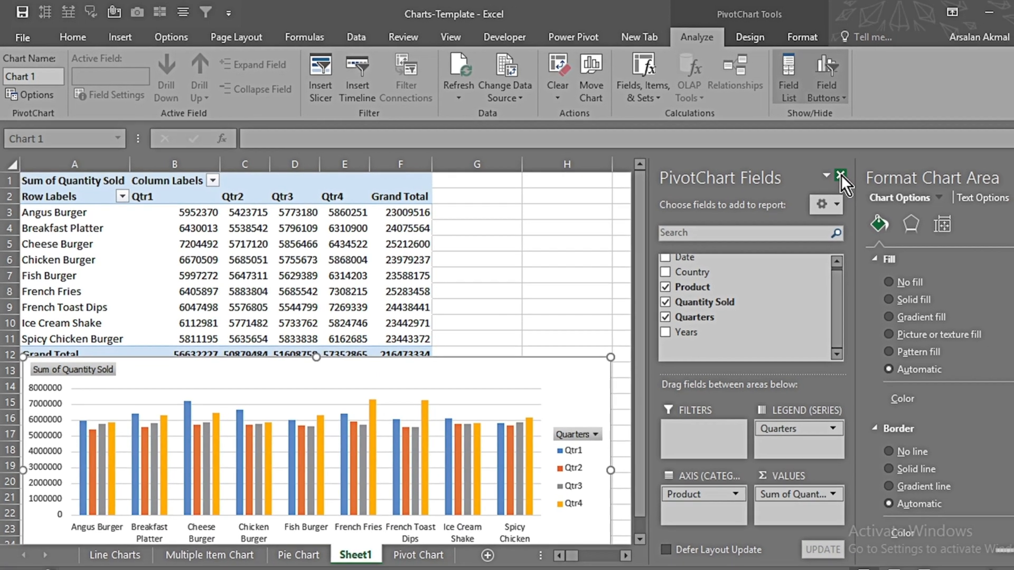
click(867, 181)
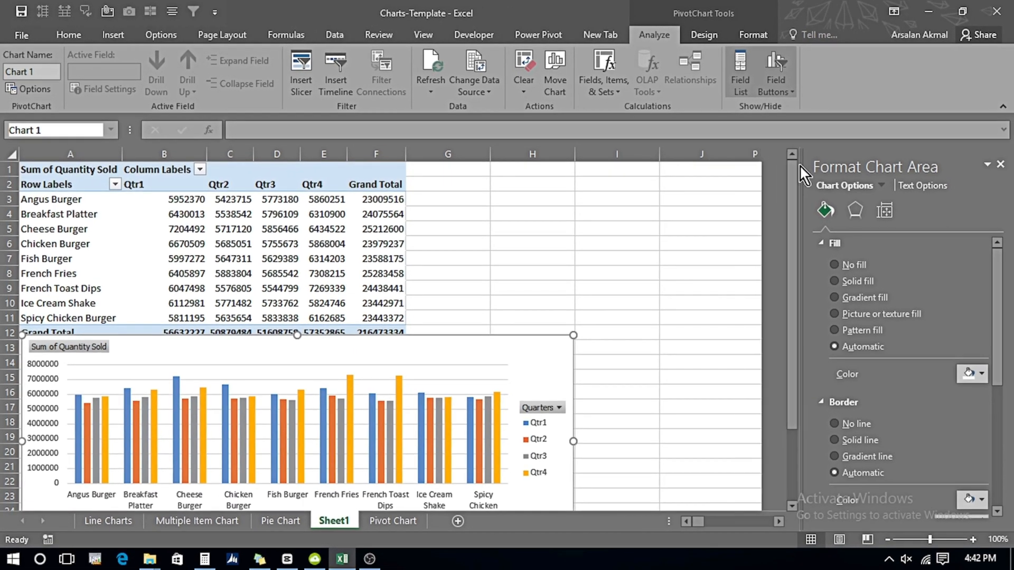
click(1000, 165)
drag(500, 347, 899, 189)
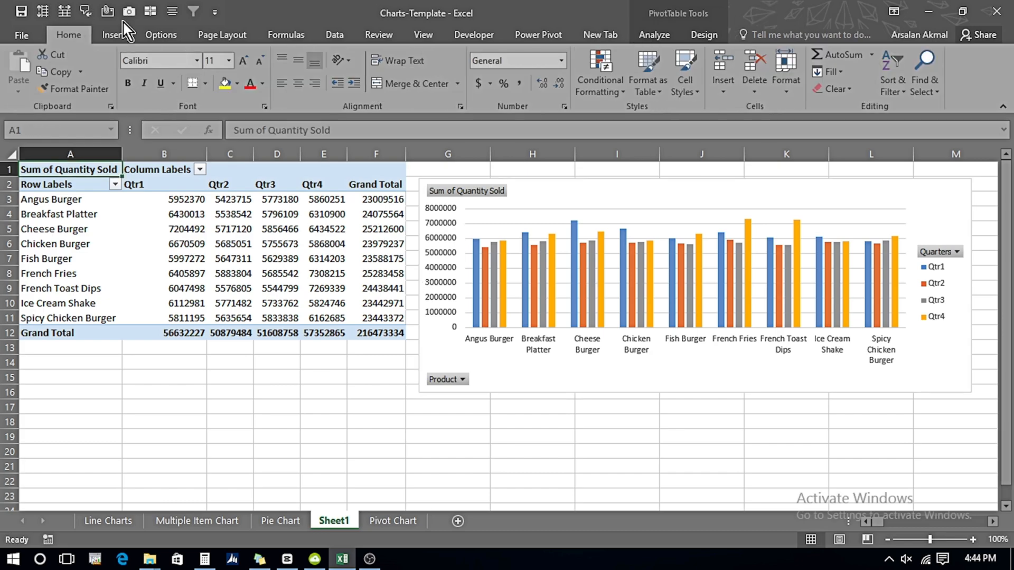
Step: Insert a Country slicer for the pivot table and move it off the chart, over the pivot table's lower rows
click(115, 36)
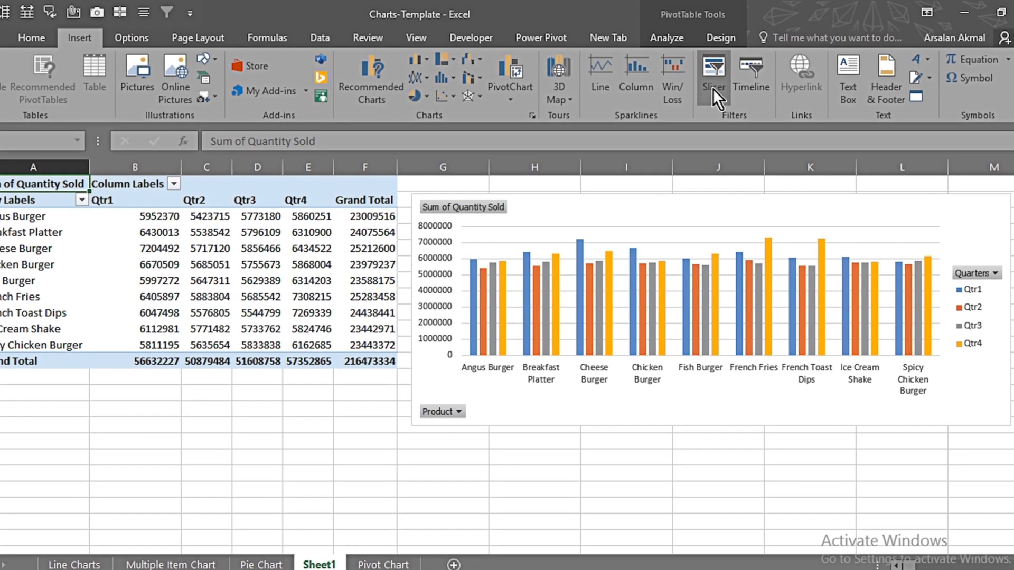
click(696, 82)
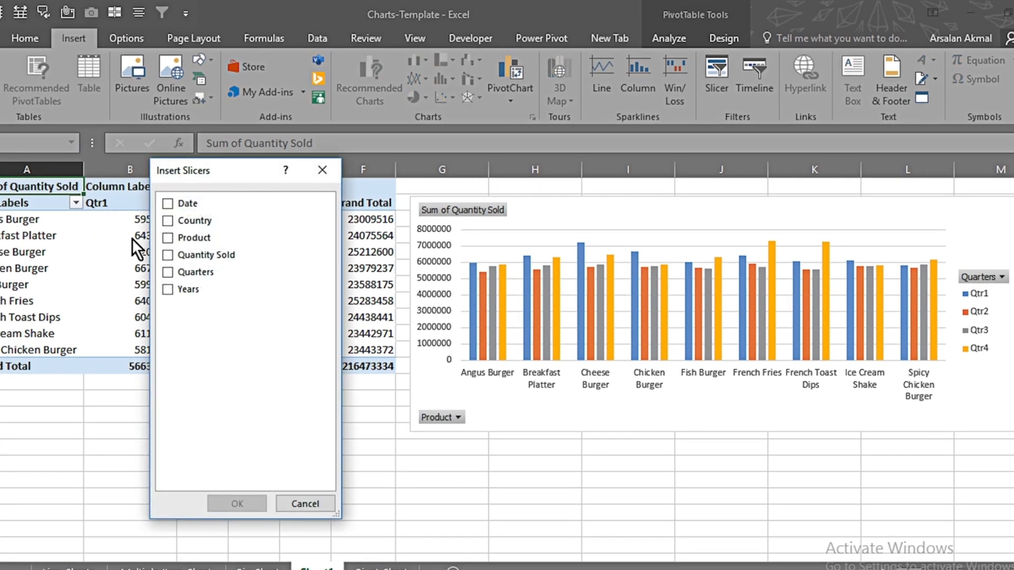
click(169, 224)
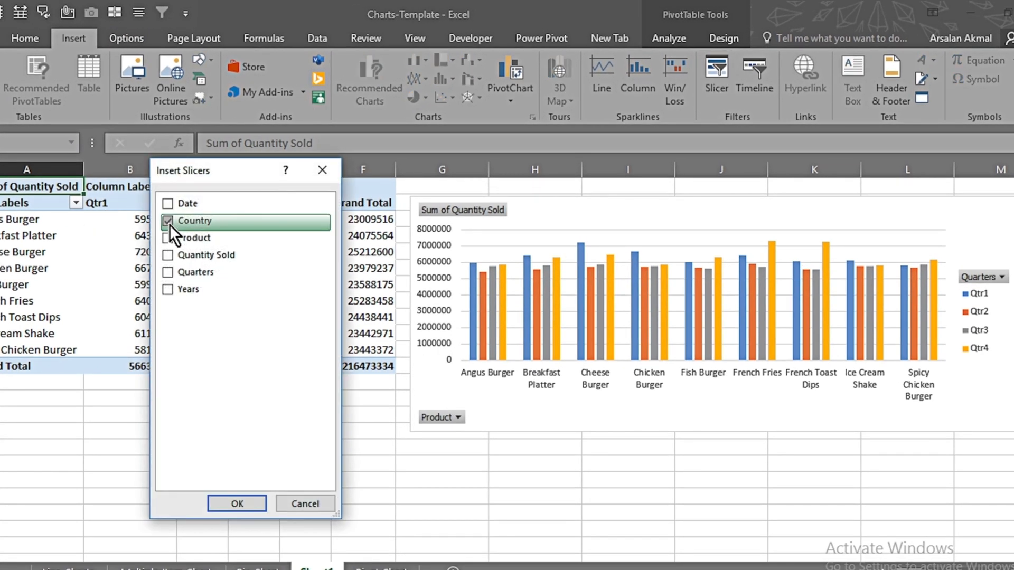
click(235, 502)
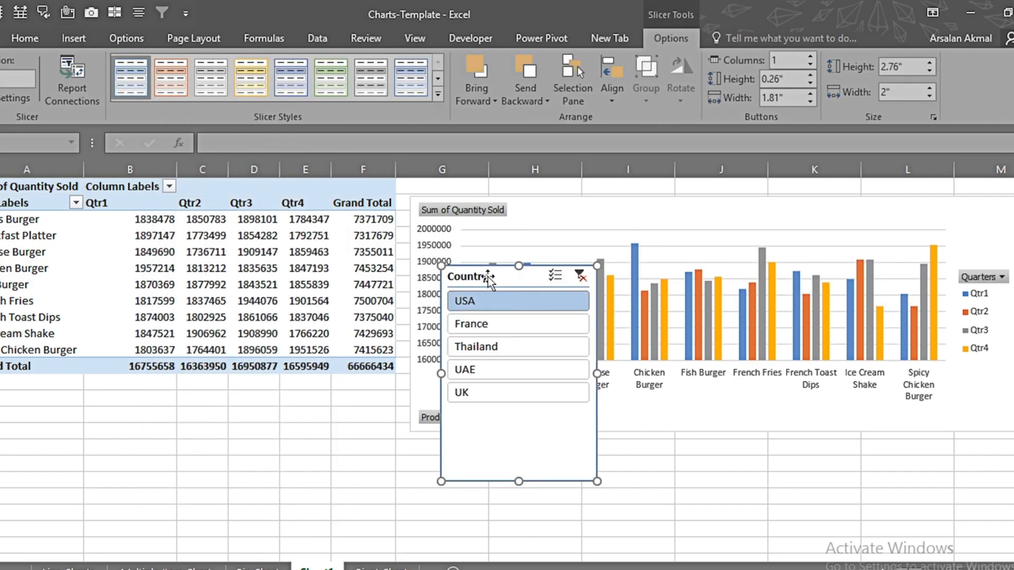
drag(487, 278, 137, 295)
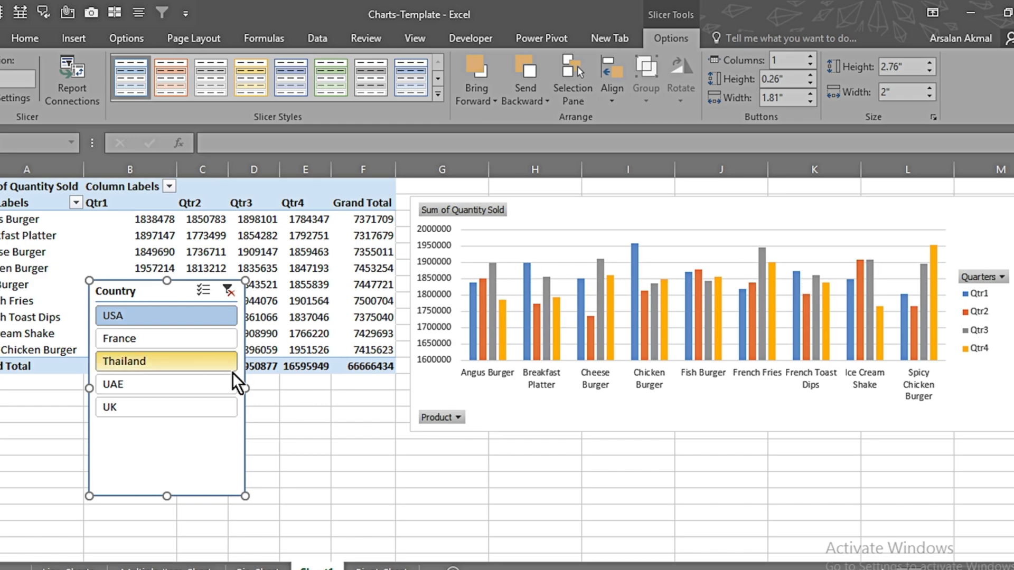
Step: Filter the pivot chart by France, add USA and Thailand through multi-selection in the Country slicer, and clear the filter
click(157, 312)
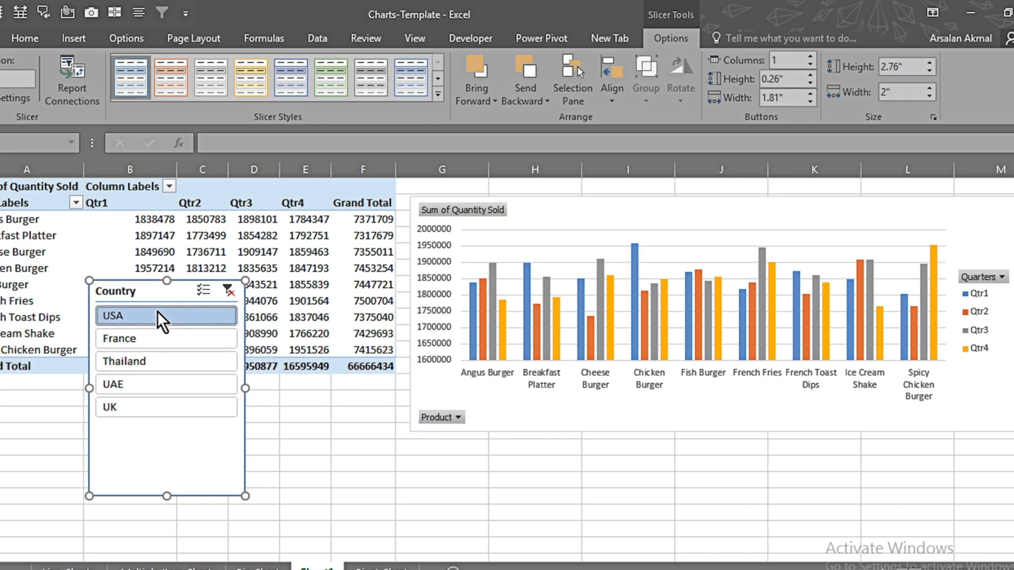
click(147, 339)
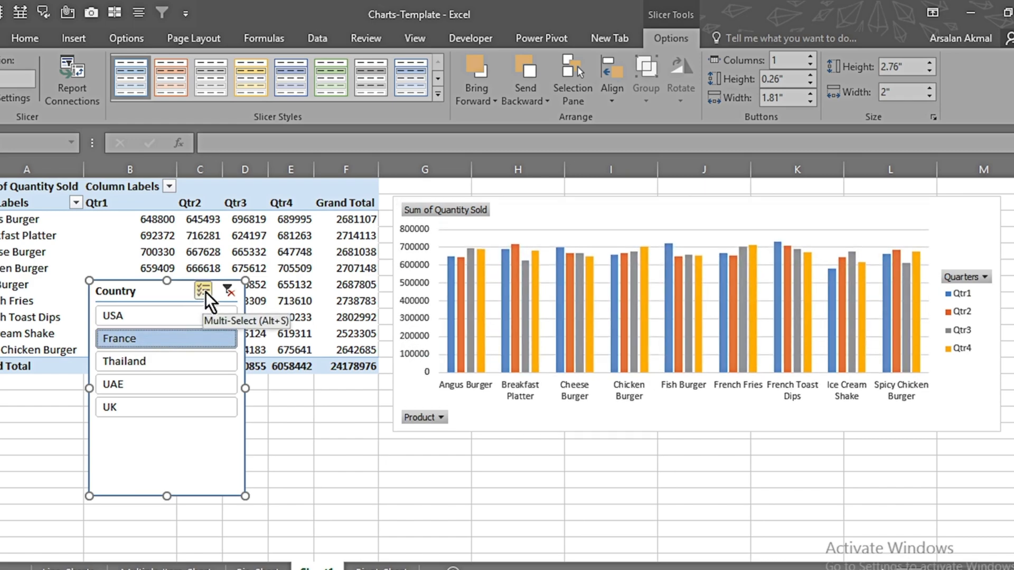
click(205, 292)
click(144, 317)
click(125, 364)
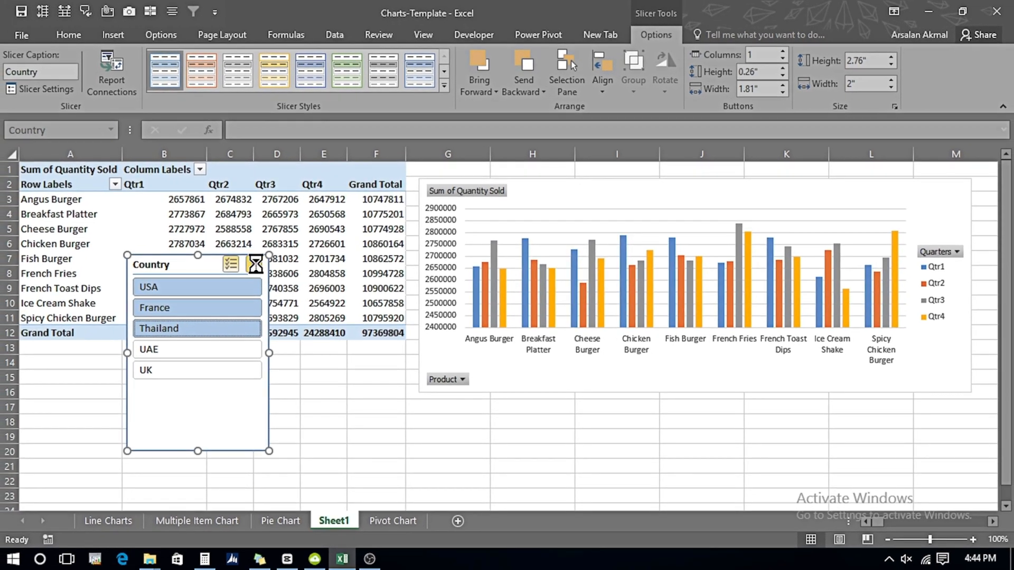
click(228, 290)
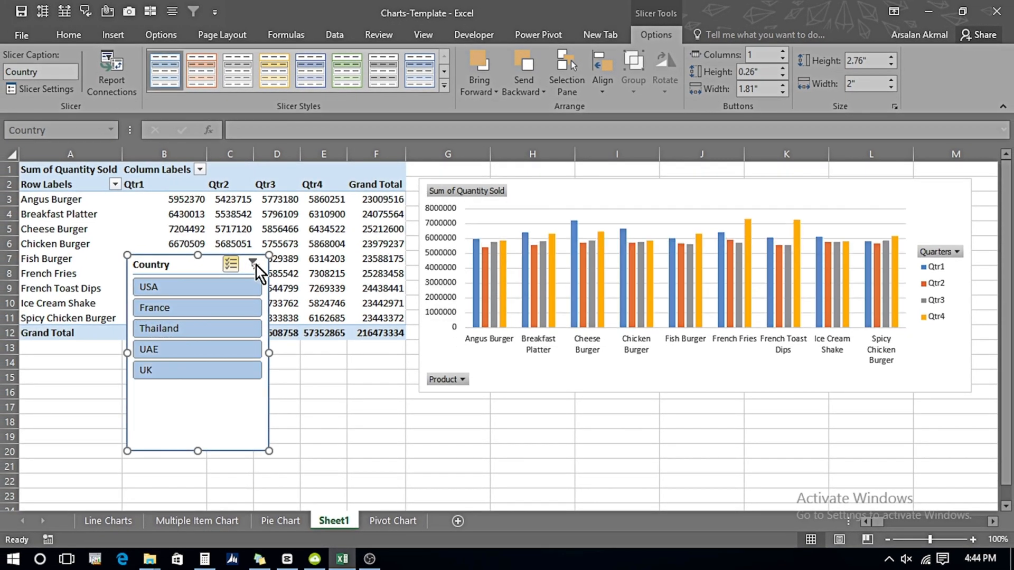